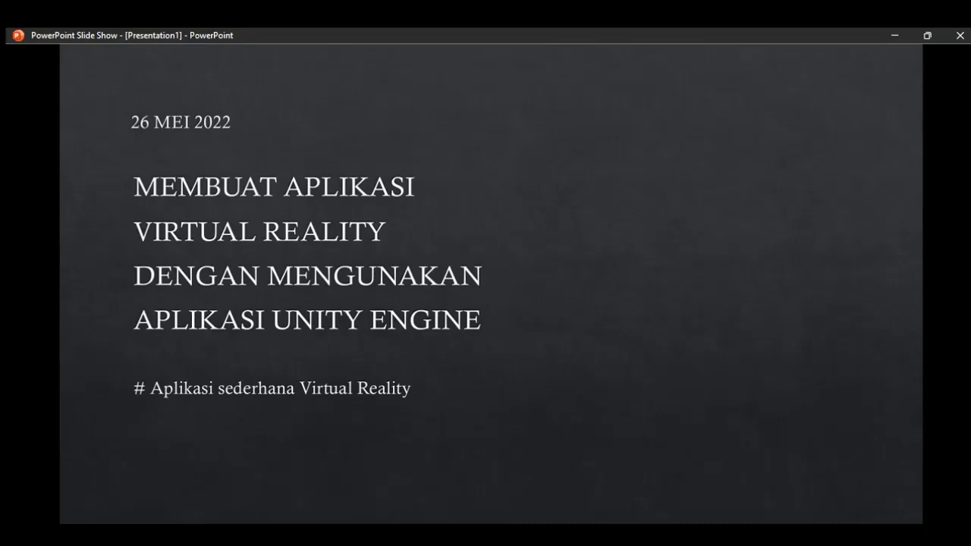
{"action": "key", "text": "Right"}
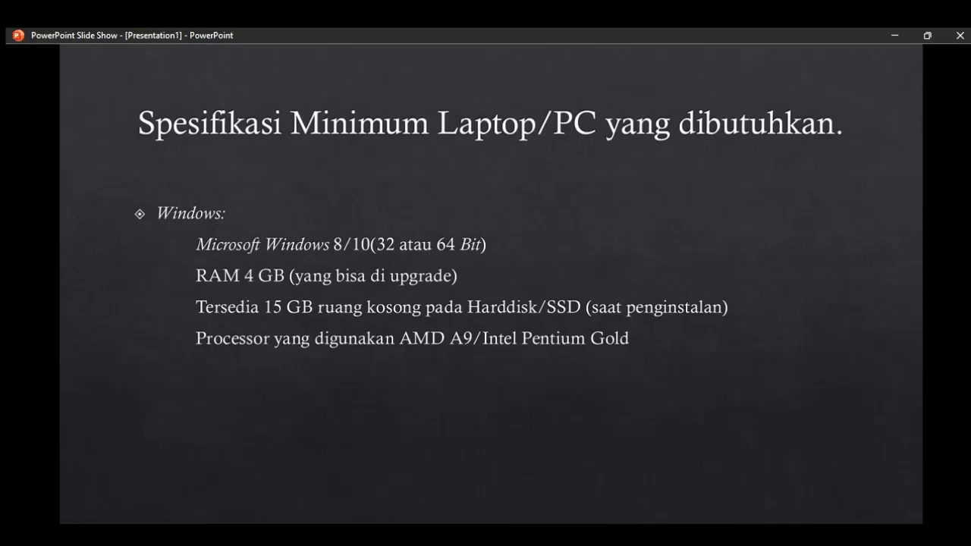
{"action": "key", "text": "Right"}
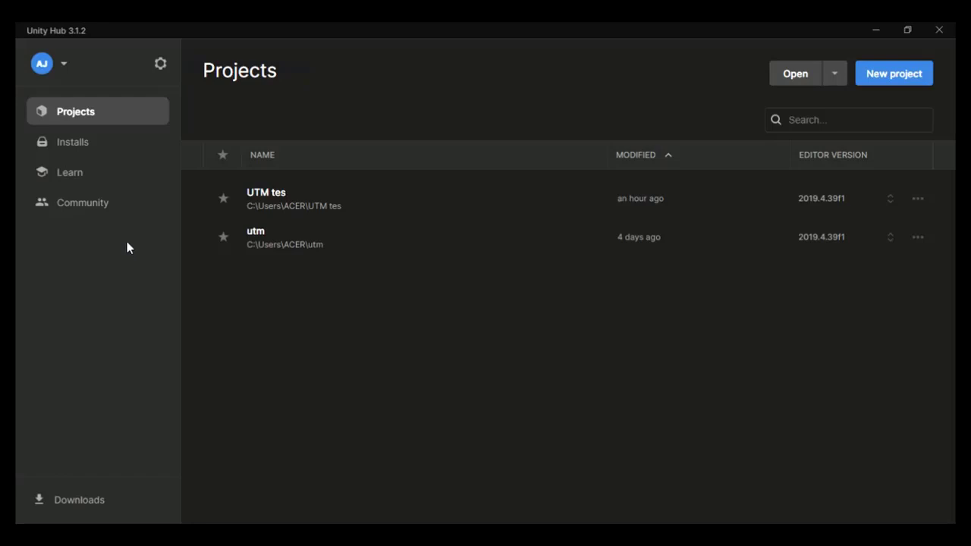
Step: Review the installed Unity editor versions, and the pre-releases and official releases available for installation
{"action": "left_click", "coordinate": [85, 144]}
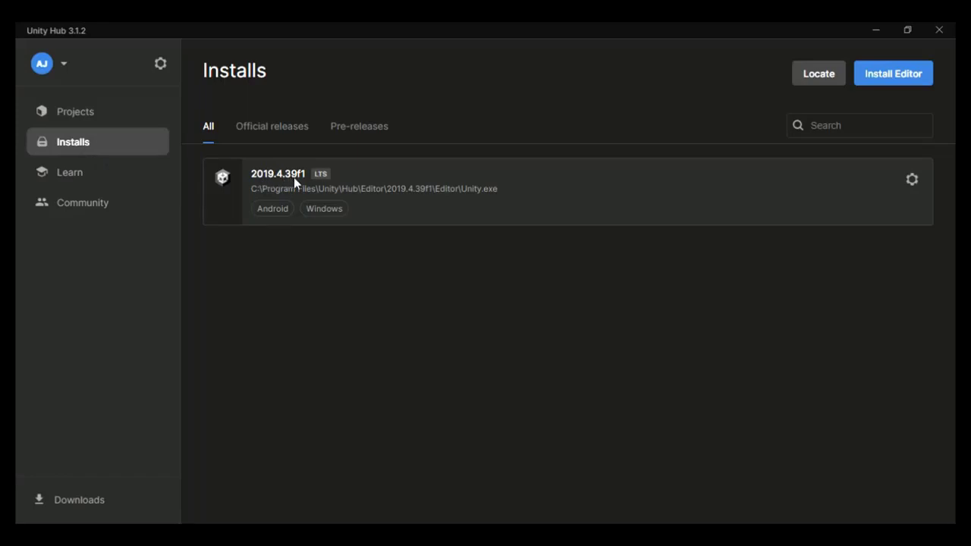
{"action": "left_click", "coordinate": [384, 134]}
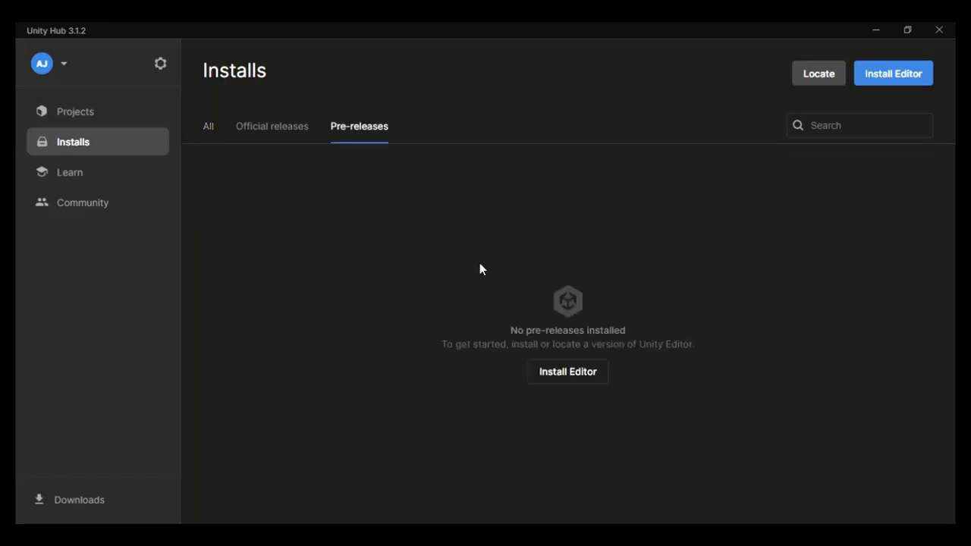
{"action": "left_click", "coordinate": [565, 373]}
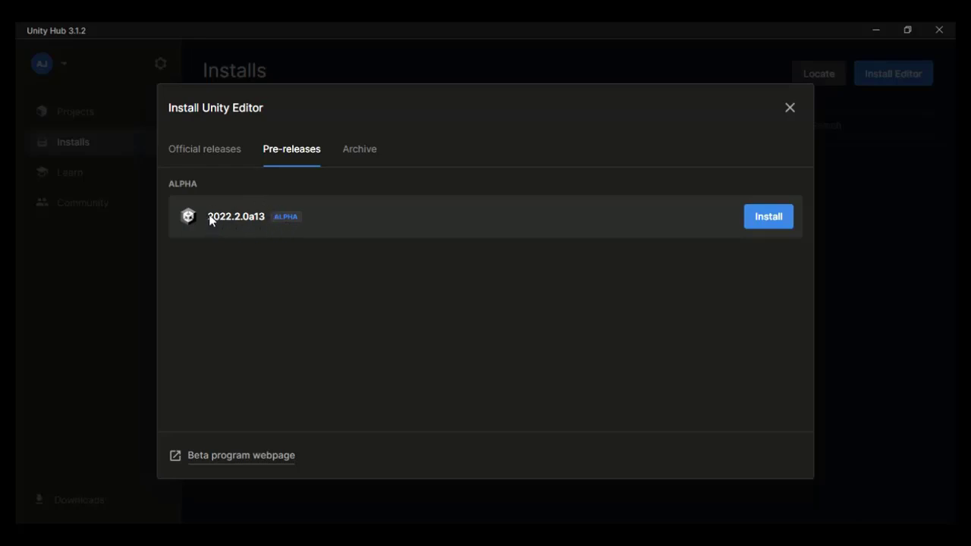
{"action": "left_click", "coordinate": [207, 152]}
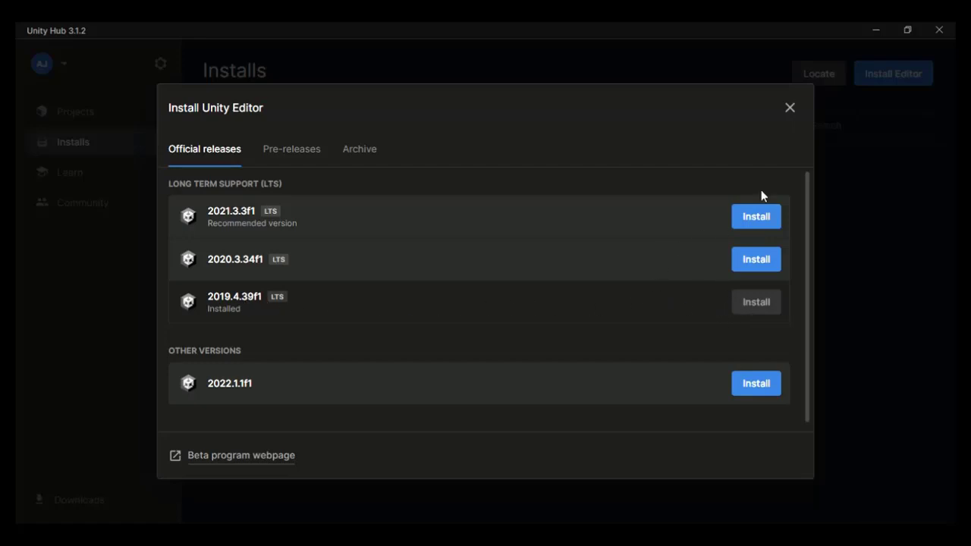
{"action": "left_click", "coordinate": [792, 111]}
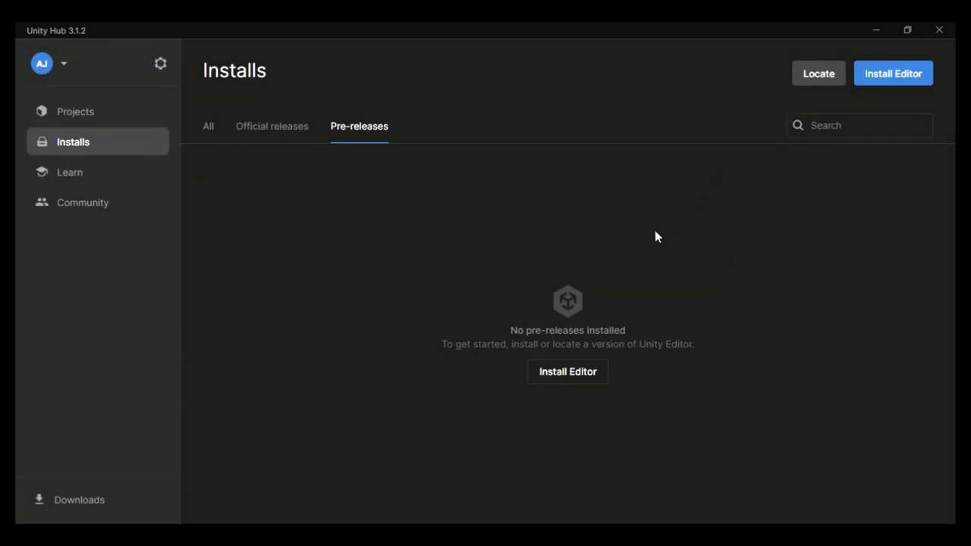
Step: Open the new project setup with the 3D Core template and its project name for editing
{"action": "left_click", "coordinate": [107, 119]}
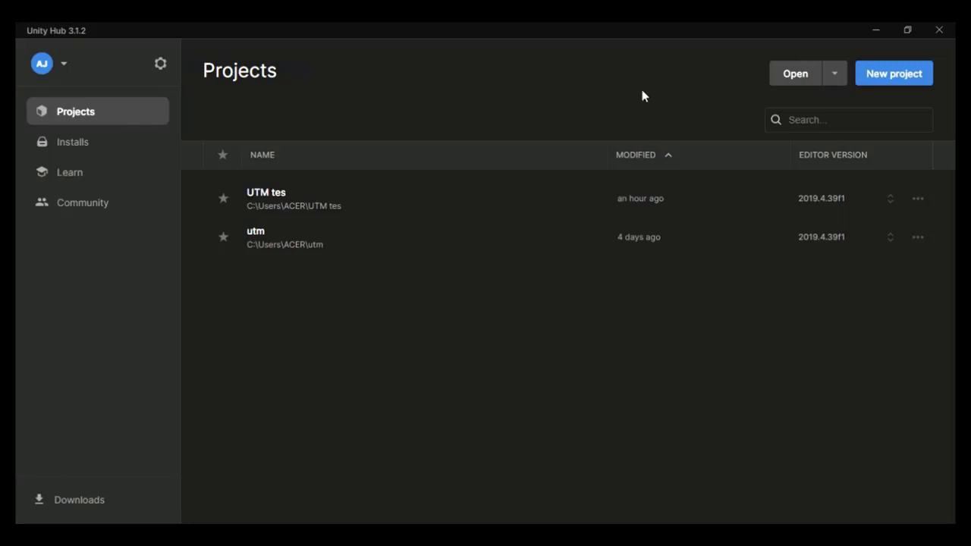
{"action": "left_click", "coordinate": [882, 74]}
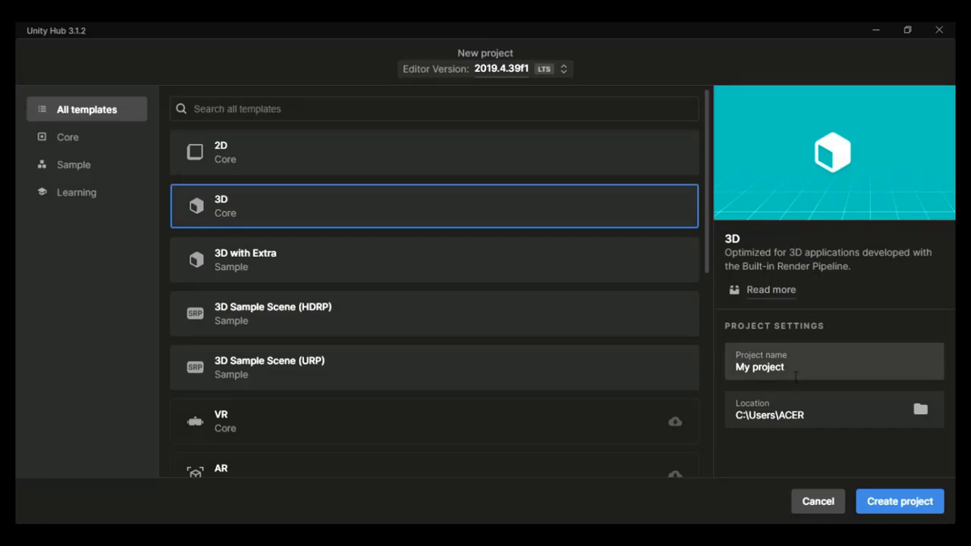
{"action": "left_click", "coordinate": [743, 378]}
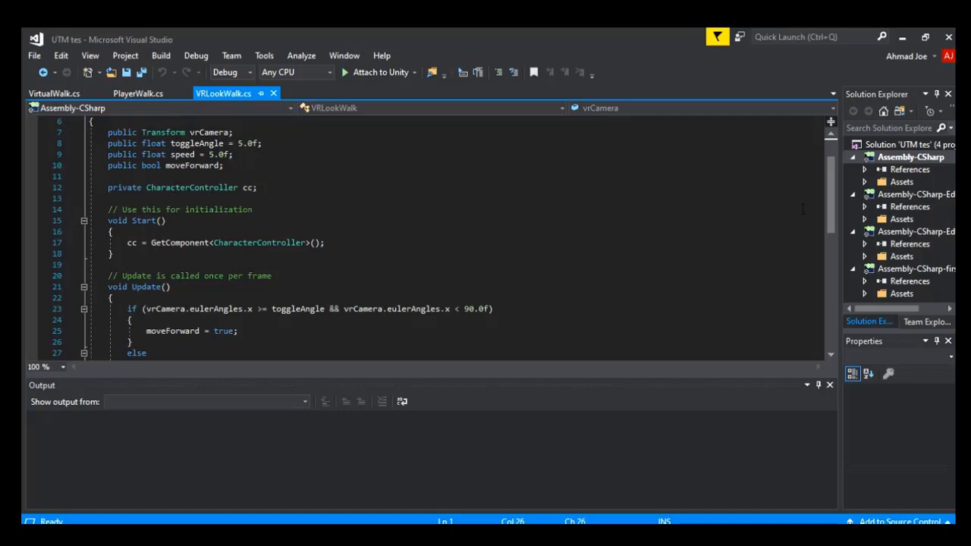
Step: Review the VRLookWalk.cs script's variables, speed setting and Update movement code, and save all files
{"action": "scroll", "coordinate": [538, 173], "scroll_direction": "up", "scroll_amount": 2}
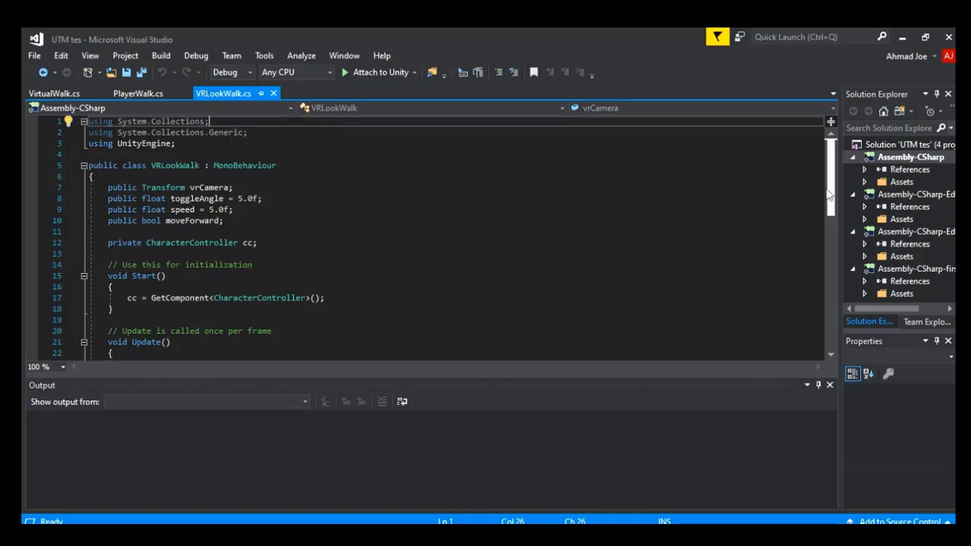
{"action": "left_click_drag", "start_coordinate": [828, 194], "coordinate": [814, 257]}
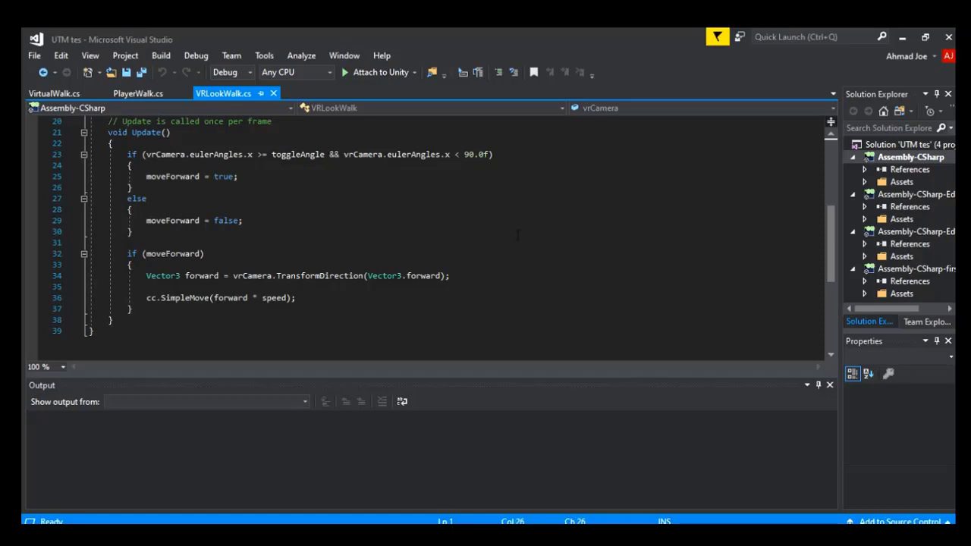
{"action": "scroll", "coordinate": [835, 235], "scroll_direction": "up", "scroll_amount": 1}
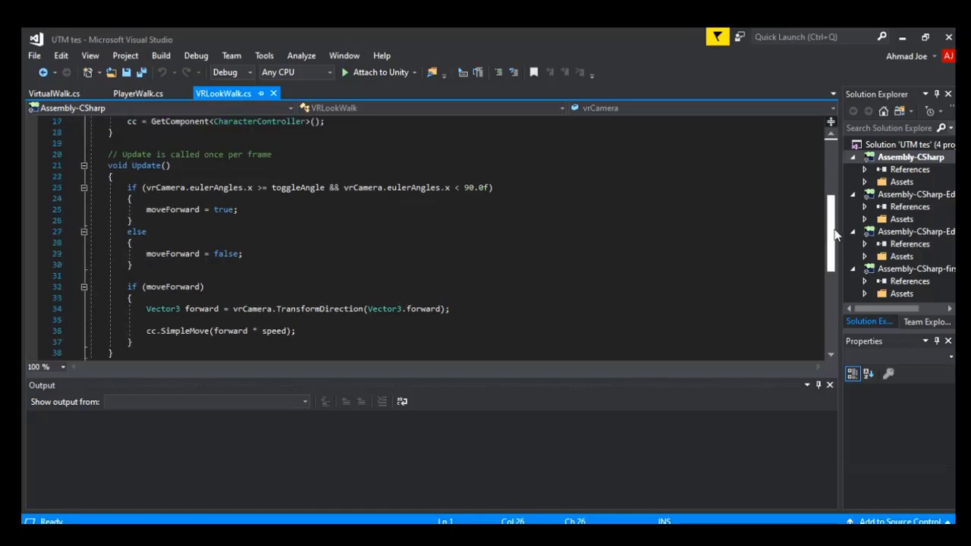
{"action": "scroll", "coordinate": [835, 235], "scroll_direction": "up", "scroll_amount": 5}
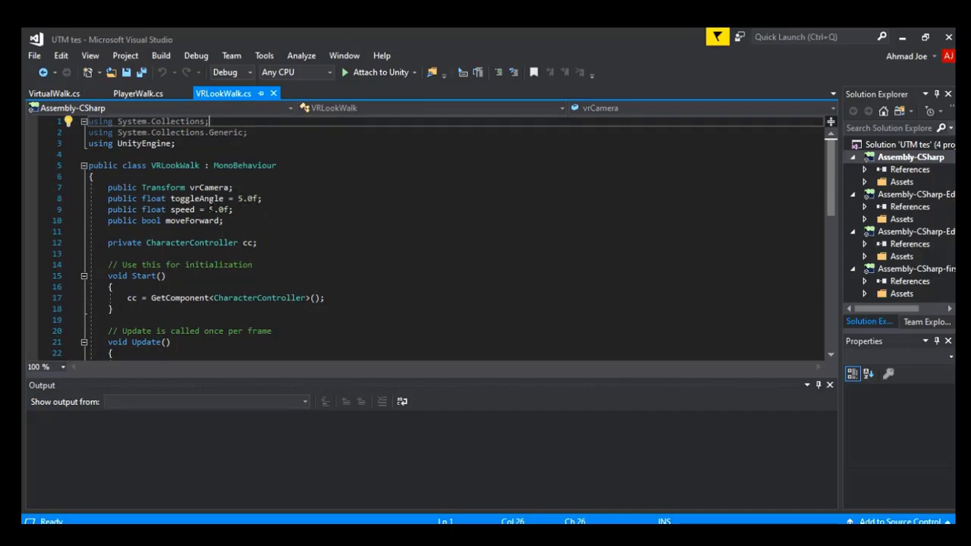
{"action": "left_click", "coordinate": [218, 210]}
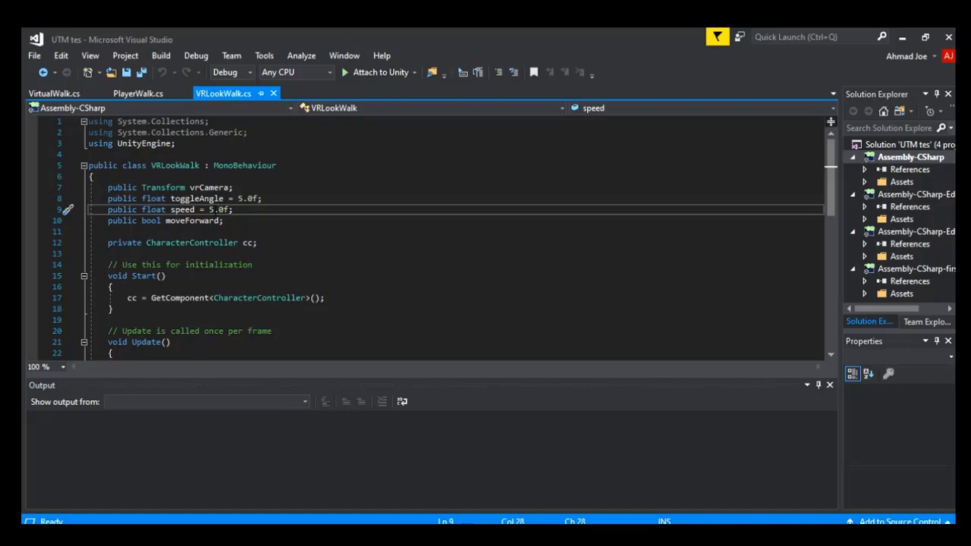
{"action": "left_click", "coordinate": [140, 72]}
Step: Switch to the Unity editor, create a scene named "VRtuturial 2" in the Assets folder and open it
{"action": "key", "text": "alt+Tab"}
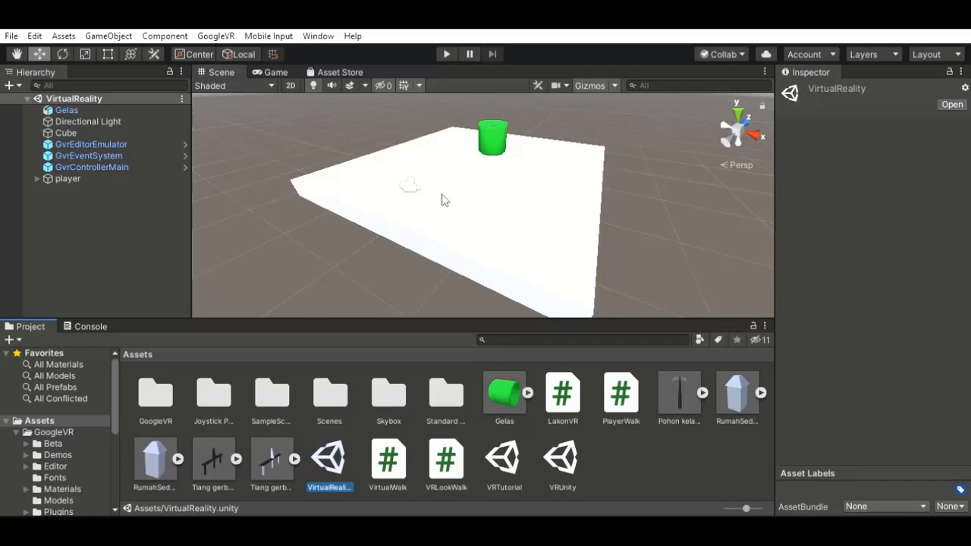
{"action": "left_click", "coordinate": [624, 435]}
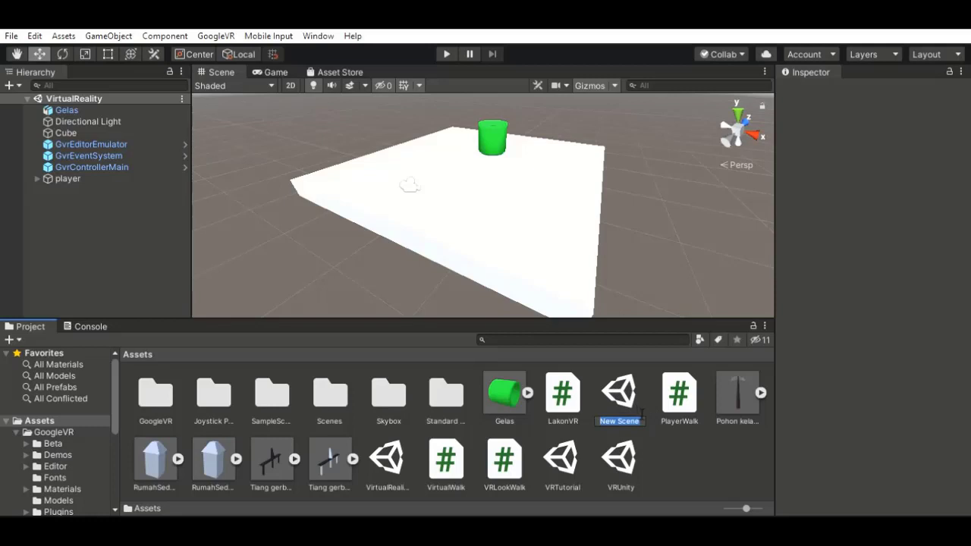
{"action": "type", "text": "VRtuturial 2"}
{"action": "key", "text": "Return"}
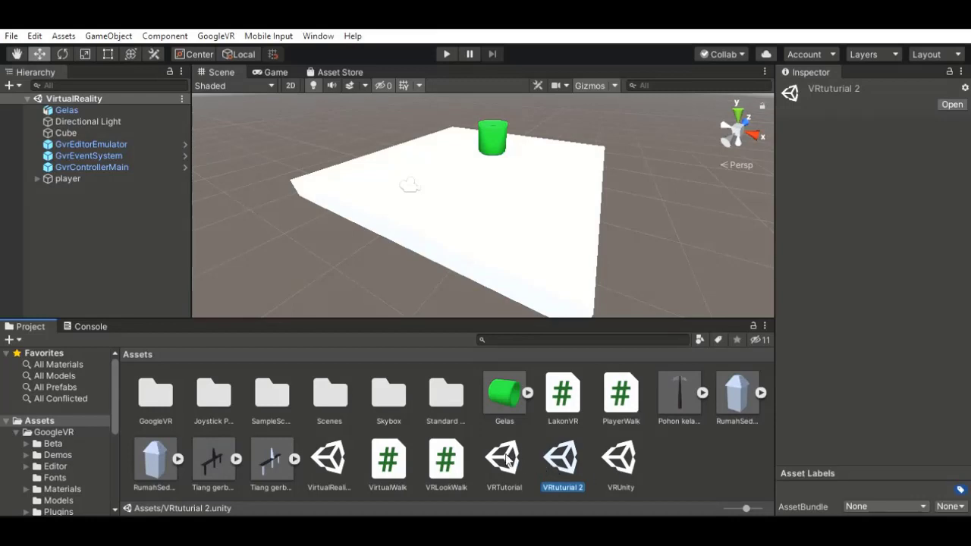
{"action": "left_click", "coordinate": [958, 101]}
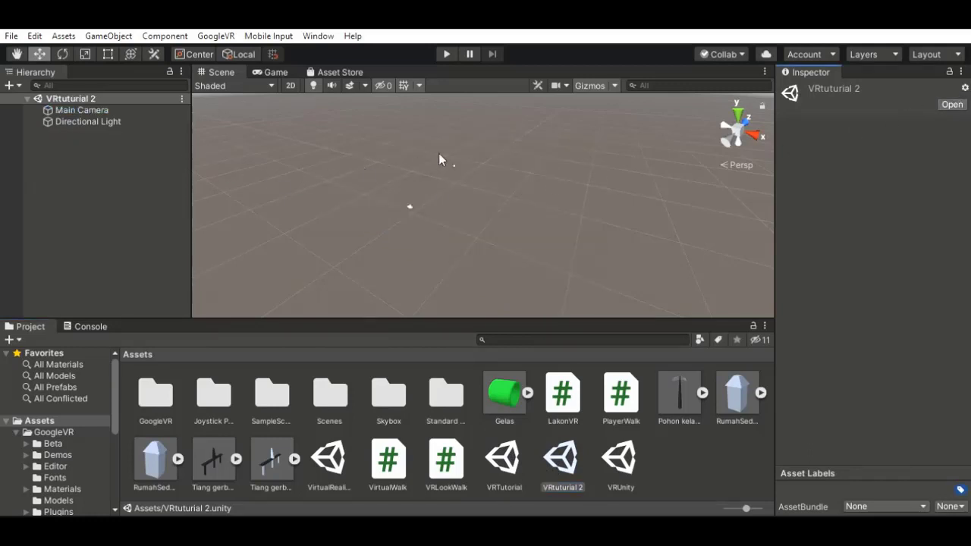
Step: Move the Main Camera in the scene to a position of about Y 0.99 and Z -7.1
{"action": "key", "text": "Right"}
{"action": "key", "text": "Up"}
{"action": "left_click", "coordinate": [102, 110]}
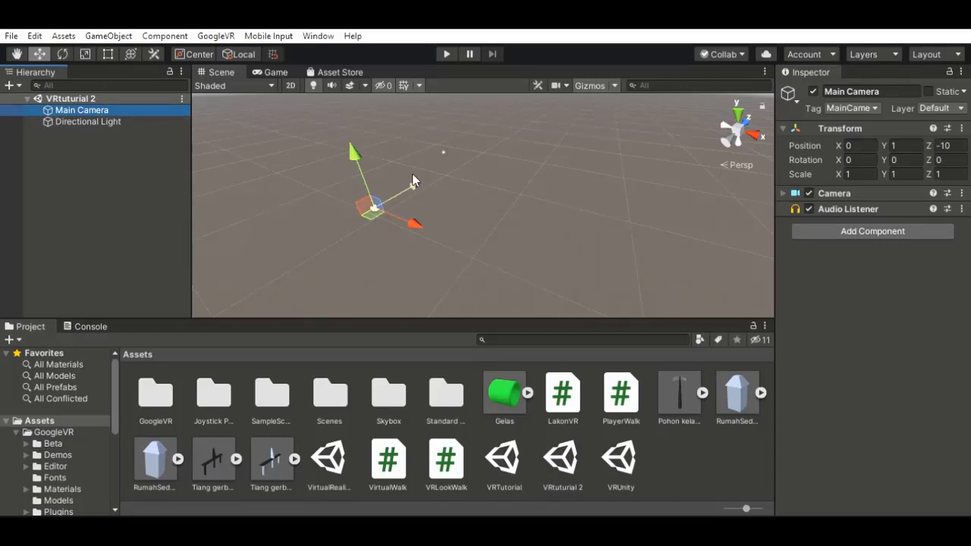
{"action": "left_click_drag", "start_coordinate": [413, 180], "coordinate": [441, 162]}
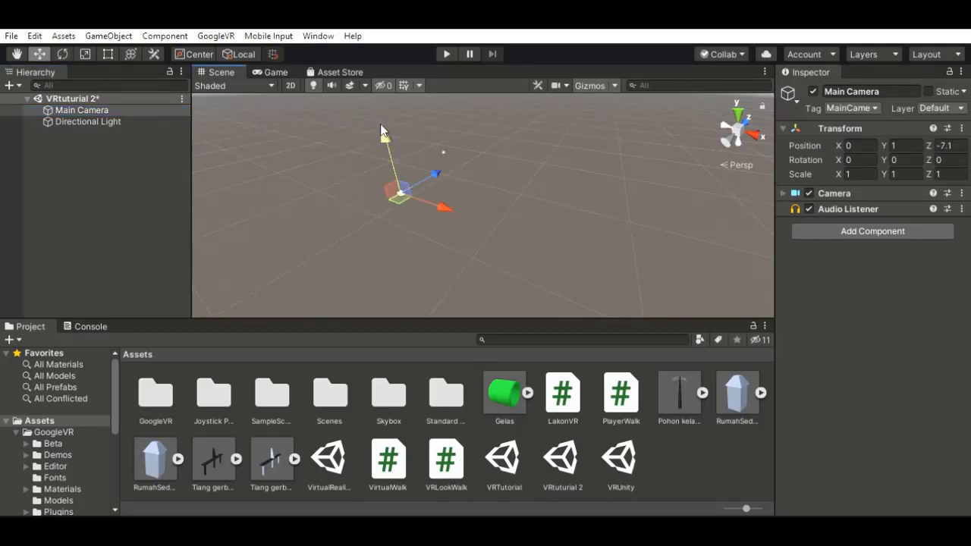
{"action": "mouse_move", "coordinate": [382, 130]}
{"action": "left_mouse_down"}
{"action": "mouse_move", "coordinate": [389, 120]}
{"action": "mouse_move", "coordinate": [379, 114]}
{"action": "mouse_move", "coordinate": [388, 126]}
{"action": "left_mouse_up"}
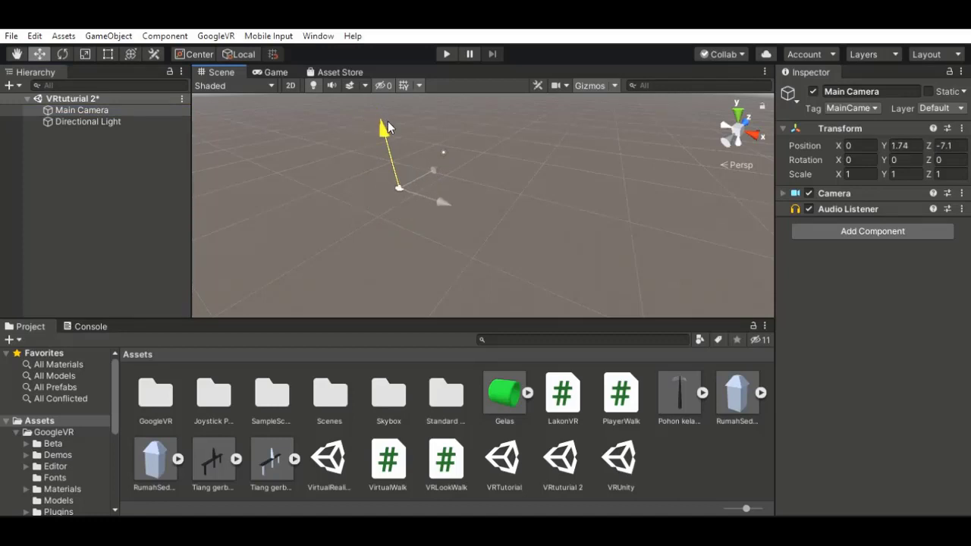
{"action": "left_click", "coordinate": [169, 138]}
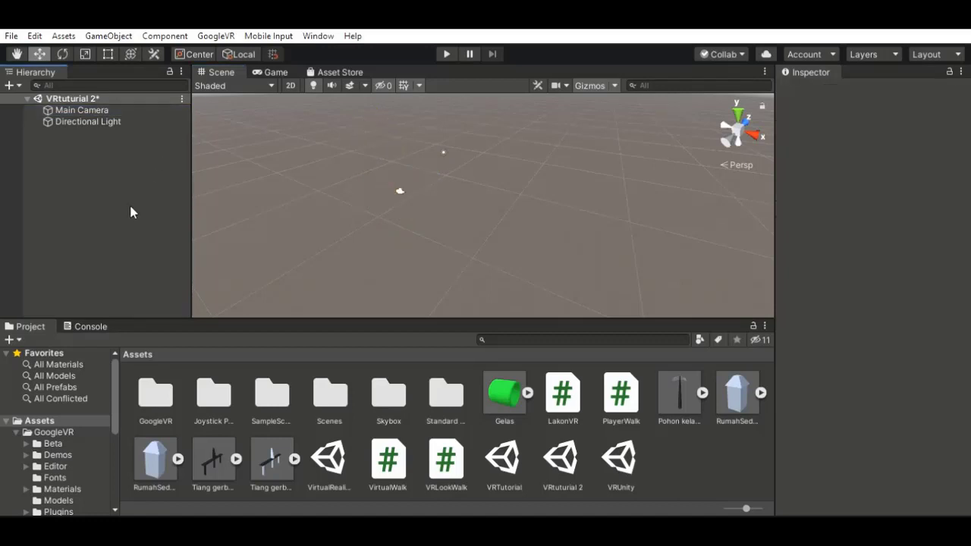
{"action": "left_click", "coordinate": [400, 179]}
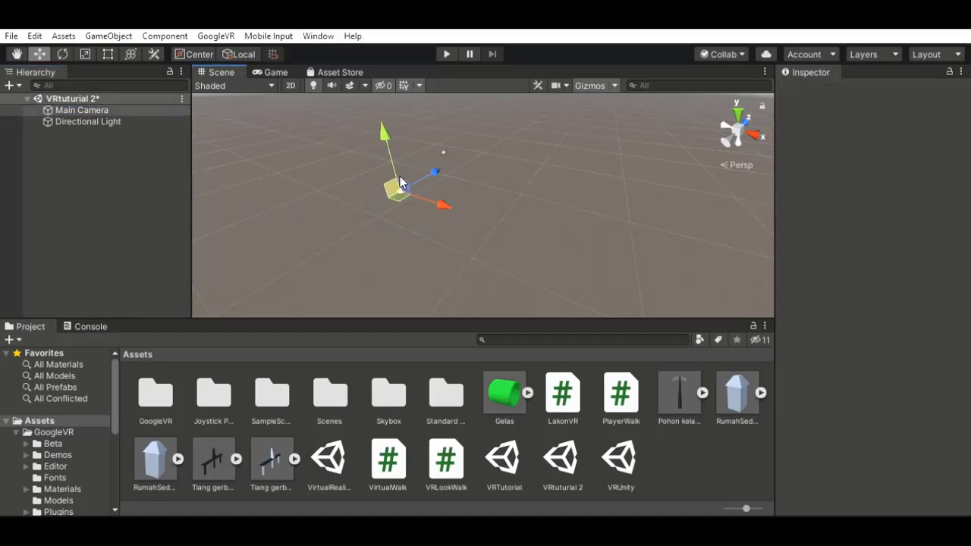
{"action": "mouse_move", "coordinate": [382, 129]}
{"action": "left_mouse_down"}
{"action": "mouse_move", "coordinate": [376, 112]}
{"action": "mouse_move", "coordinate": [385, 135]}
{"action": "left_mouse_up"}
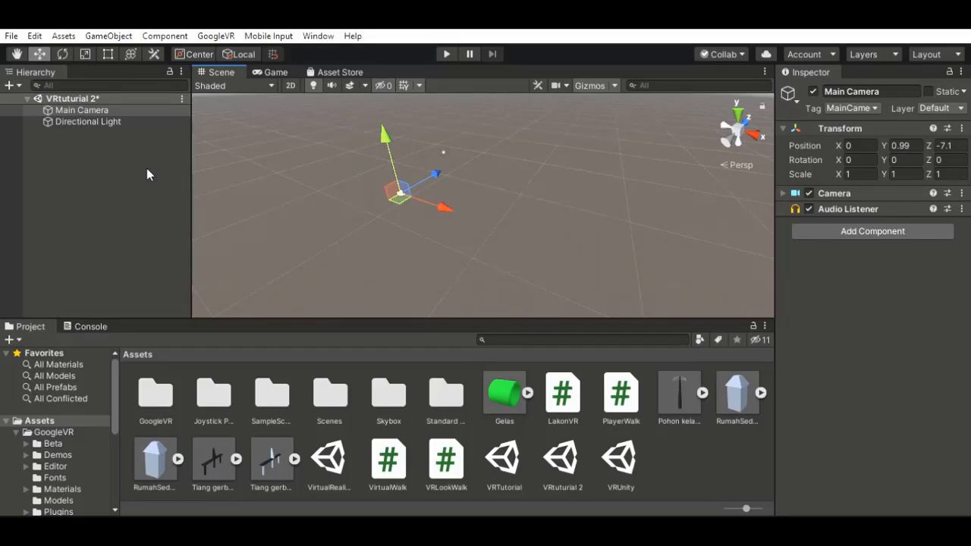
Step: Create an empty game object at the scene's root level and rename it "Player"
{"action": "left_click", "coordinate": [81, 151]}
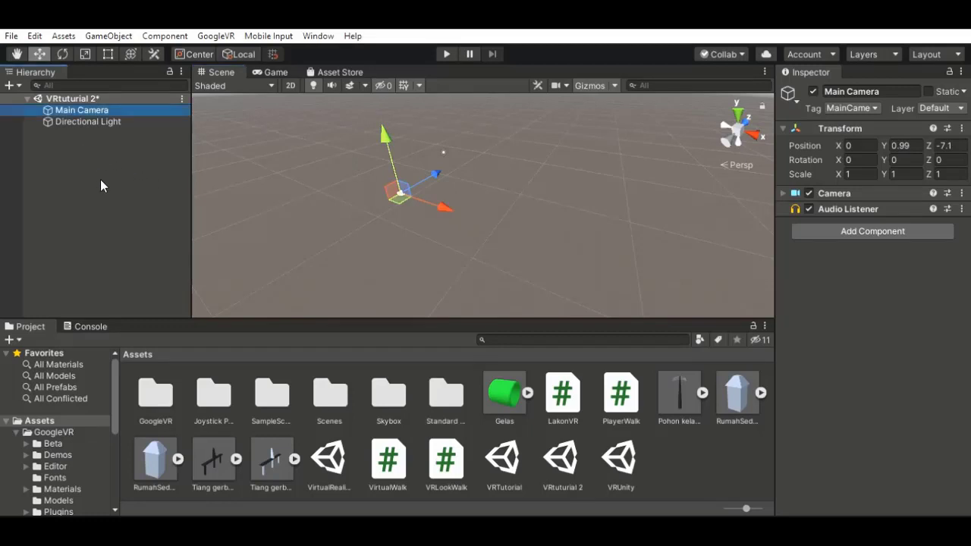
{"action": "left_click", "coordinate": [137, 277]}
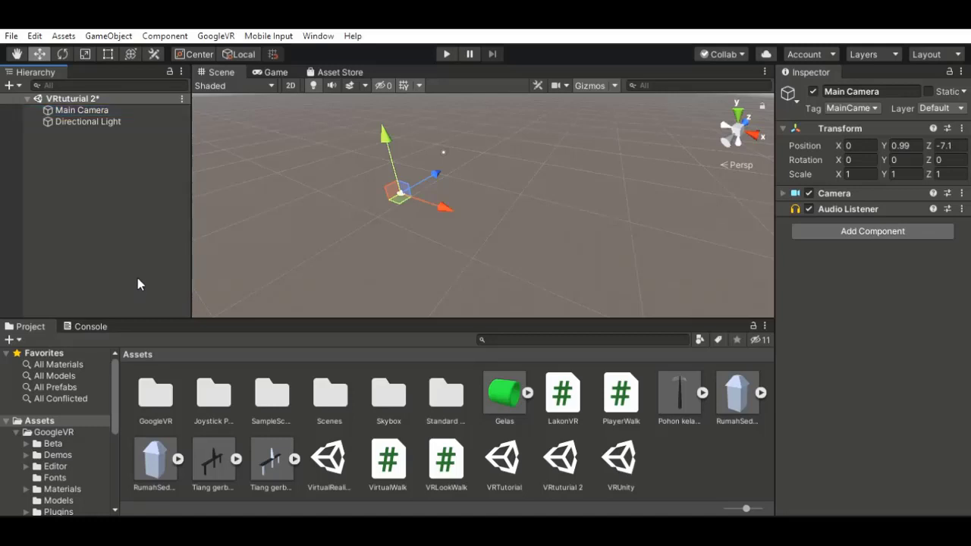
{"action": "key", "text": "ctrl+shift+n"}
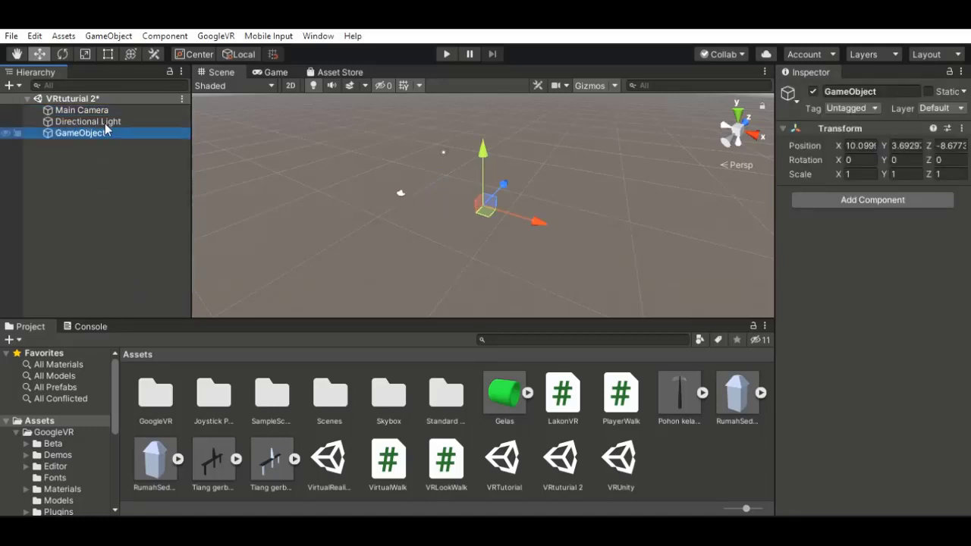
{"action": "left_click", "coordinate": [106, 170]}
{"action": "left_click", "coordinate": [99, 131]}
{"action": "left_click", "coordinate": [111, 132]}
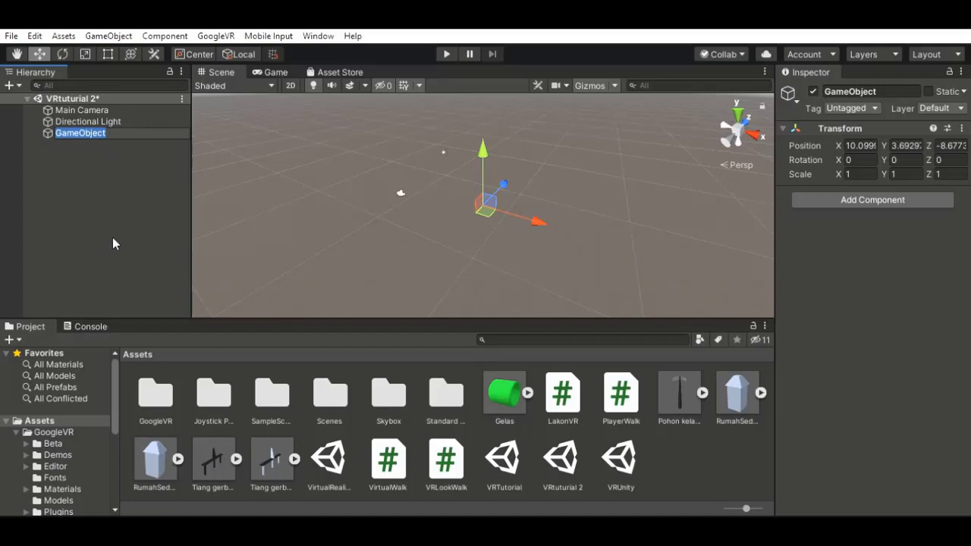
{"action": "type", "text": "P"}
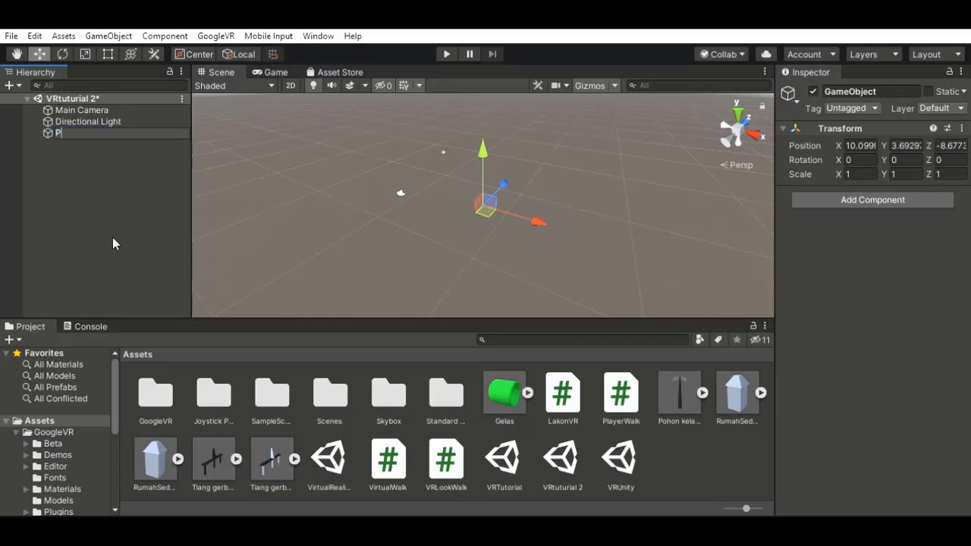
{"action": "type", "text": "layer"}
{"action": "key", "text": "Return"}
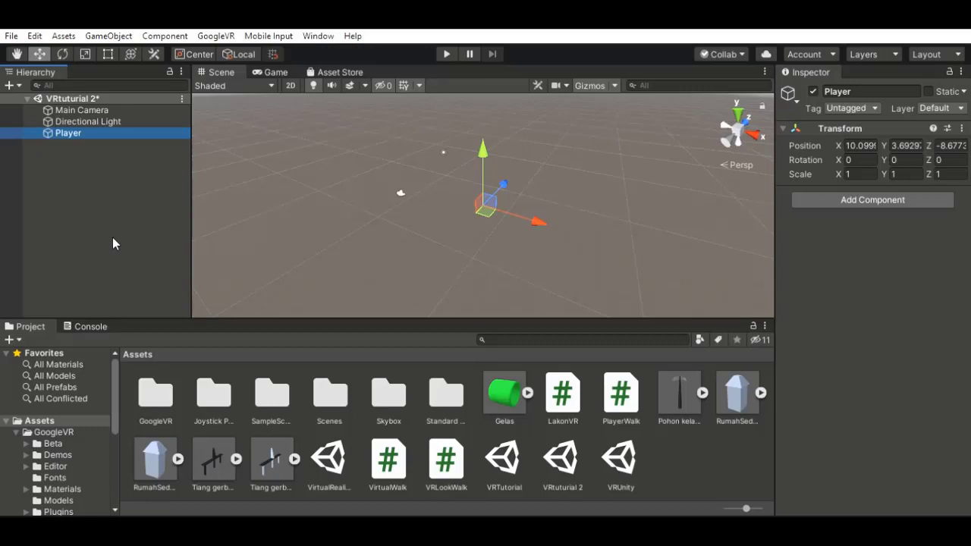
Step: Compare the Transform settings of the Main Camera with those of the Player object
{"action": "left_click", "coordinate": [94, 110]}
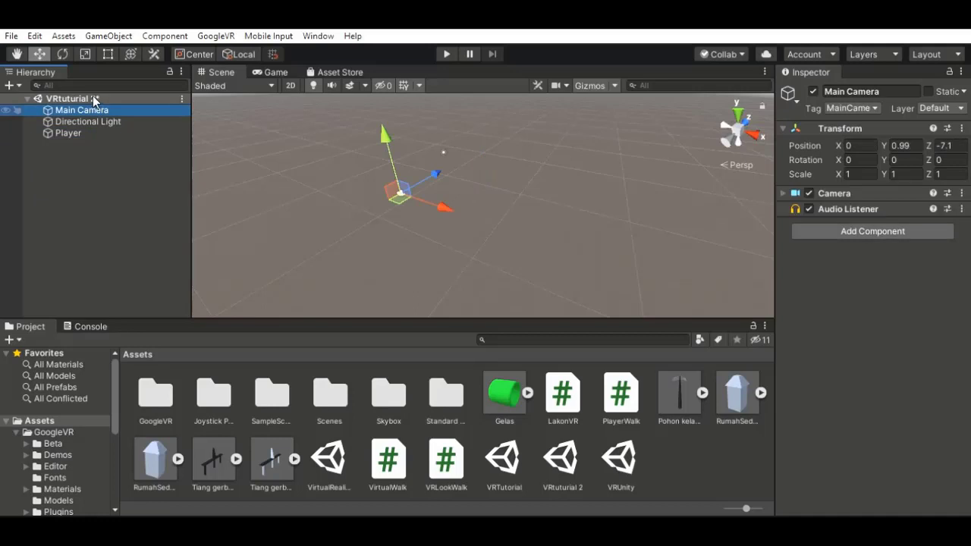
{"action": "key", "text": "Down"}
{"action": "key", "text": "Down"}
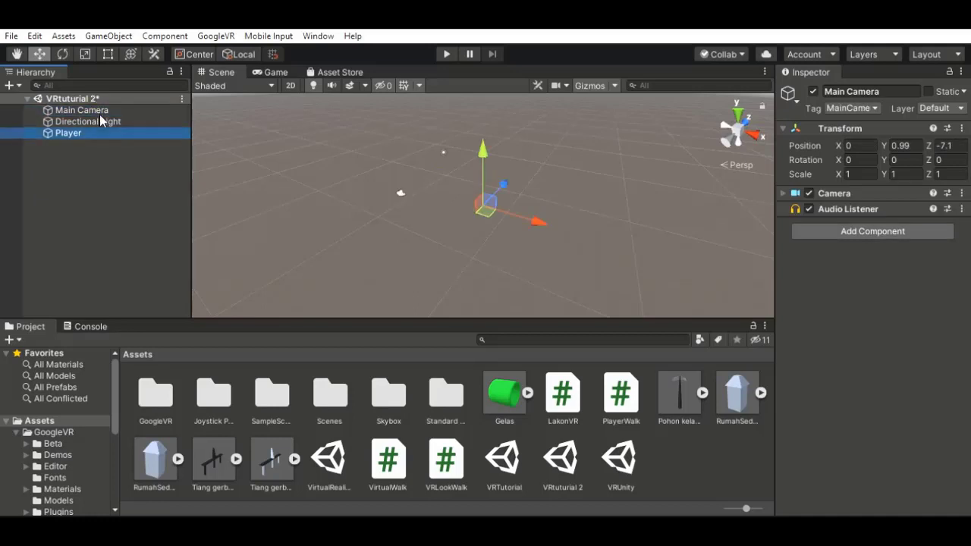
{"action": "key", "text": "Up"}
{"action": "key", "text": "Up"}
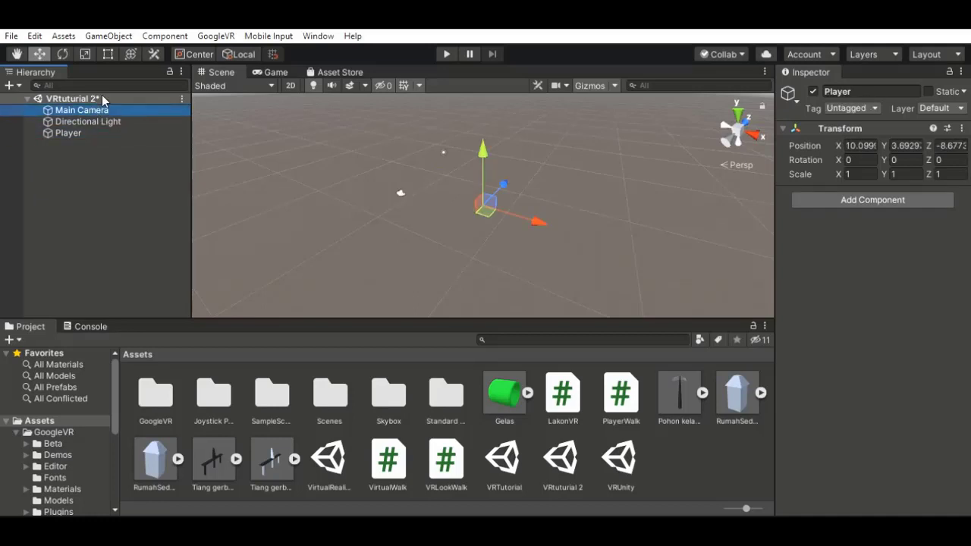
{"action": "key", "text": "Down"}
{"action": "key", "text": "Down"}
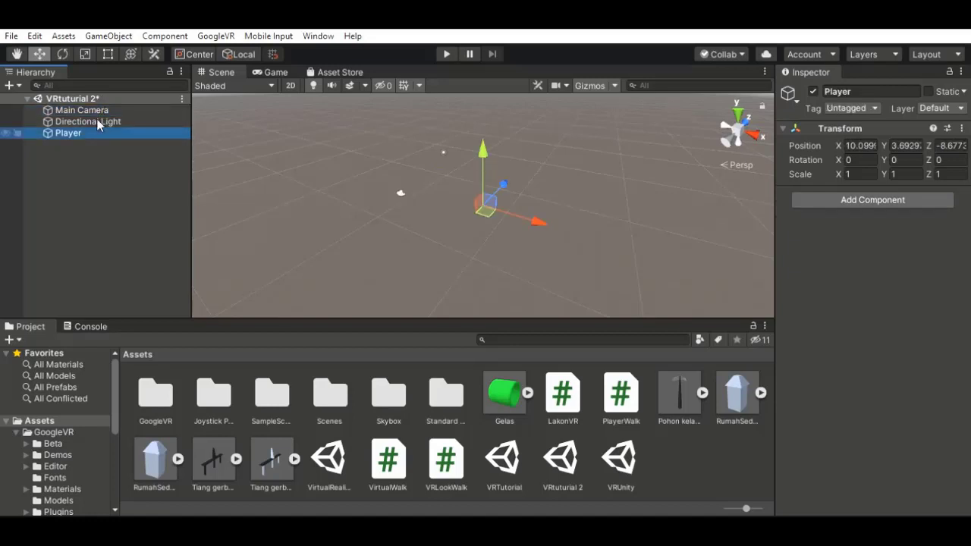
Step: Set the Player object's position to X 0, Y 0, Z 0
{"action": "left_click", "coordinate": [866, 139]}
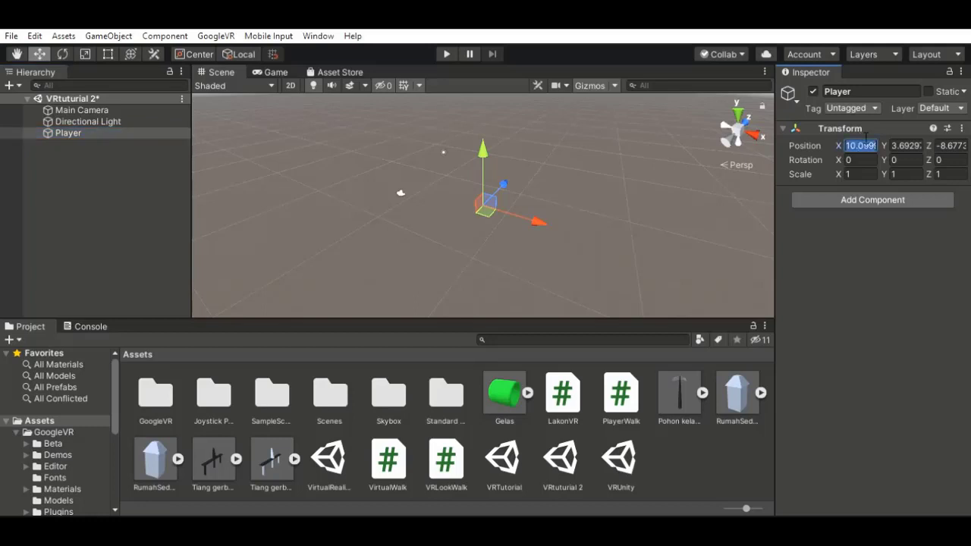
{"action": "type", "text": "0"}
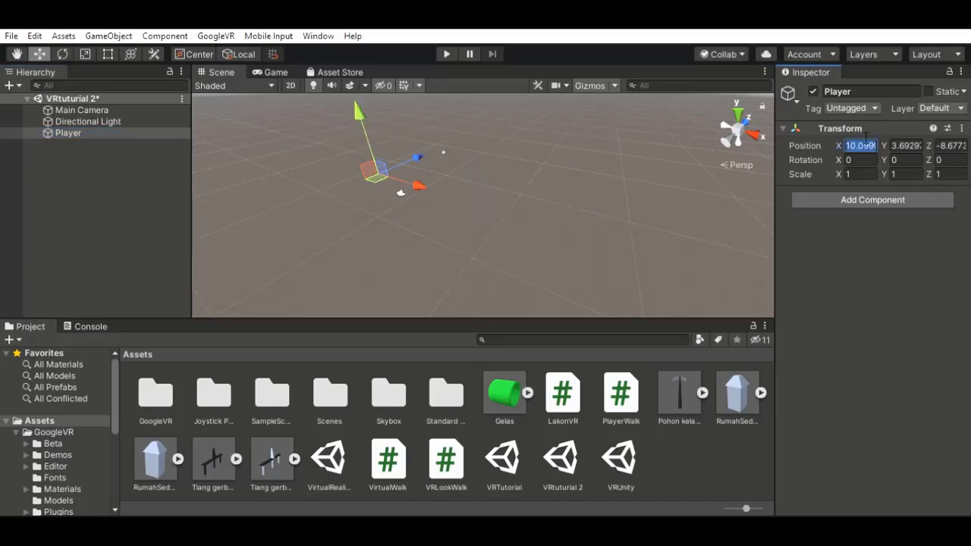
{"action": "left_click", "coordinate": [908, 144]}
{"action": "type", "text": "0"}
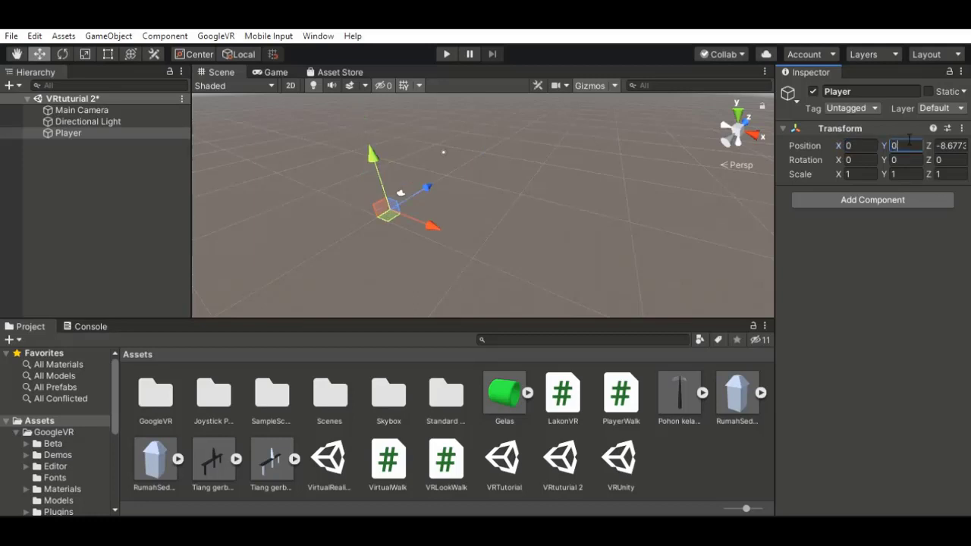
{"action": "left_click", "coordinate": [953, 143]}
{"action": "type", "text": "0.391"}
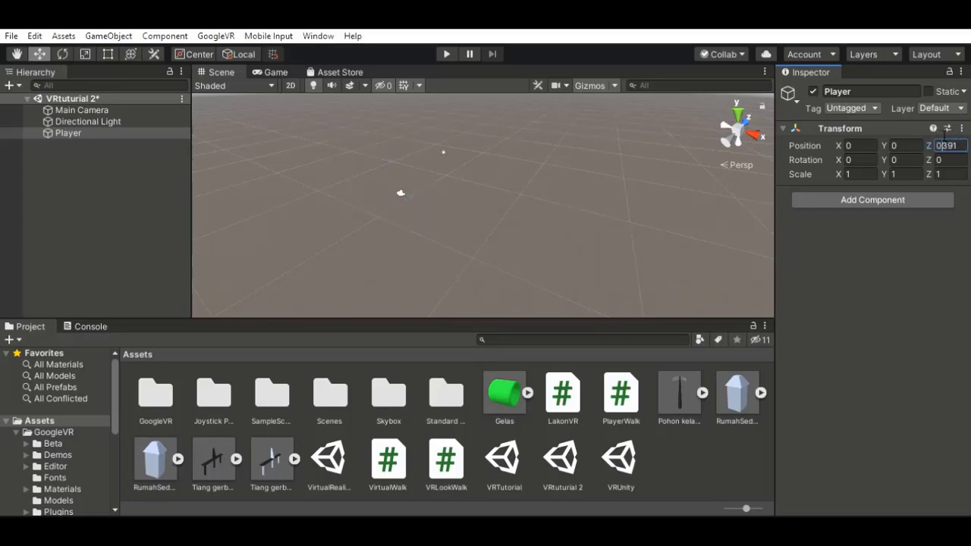
{"action": "key", "text": "Right"}
{"action": "key", "text": "Right"}
{"action": "key", "text": "Right"}
{"action": "key", "text": "BackSpace"}
{"action": "key", "text": "BackSpace"}
{"action": "key", "text": "BackSpace"}
{"action": "key", "text": "BackSpace"}
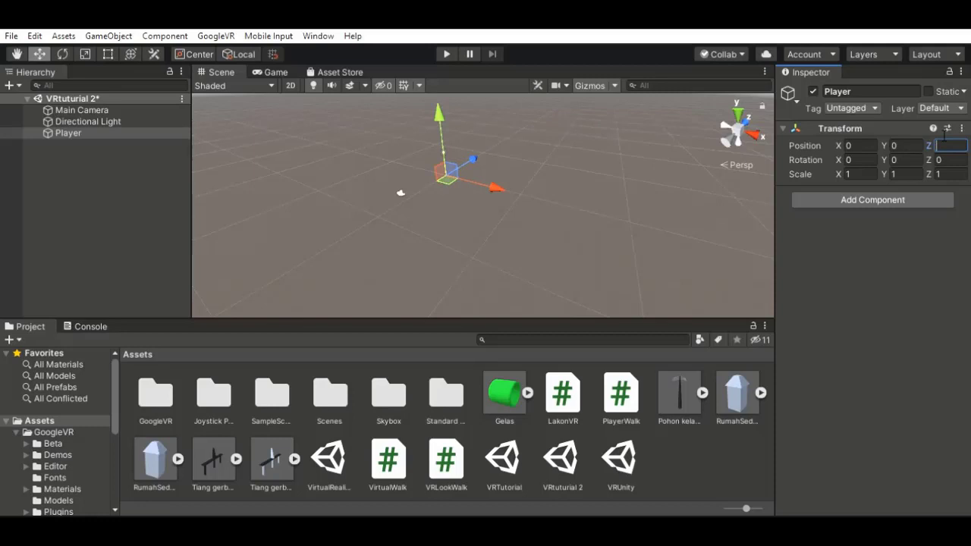
{"action": "type", "text": "0"}
{"action": "left_click", "coordinate": [517, 249]}
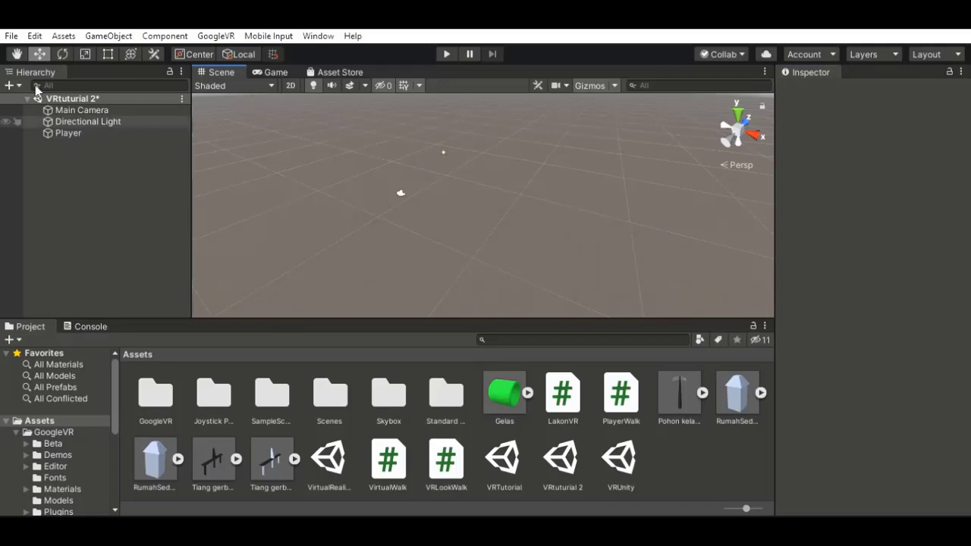
{"action": "left_click", "coordinate": [69, 132]}
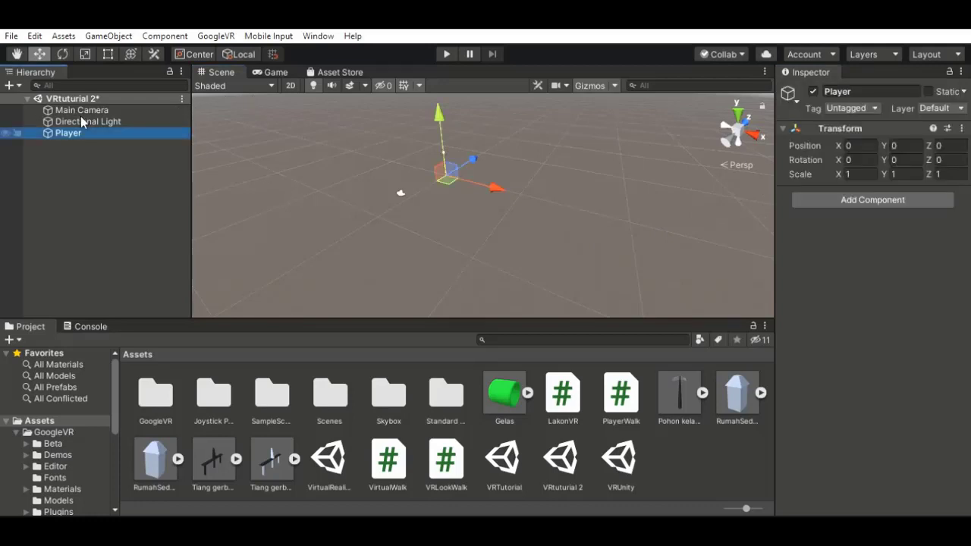
Step: Set the Main Camera's Y and Z position to 0
{"action": "left_click", "coordinate": [82, 111]}
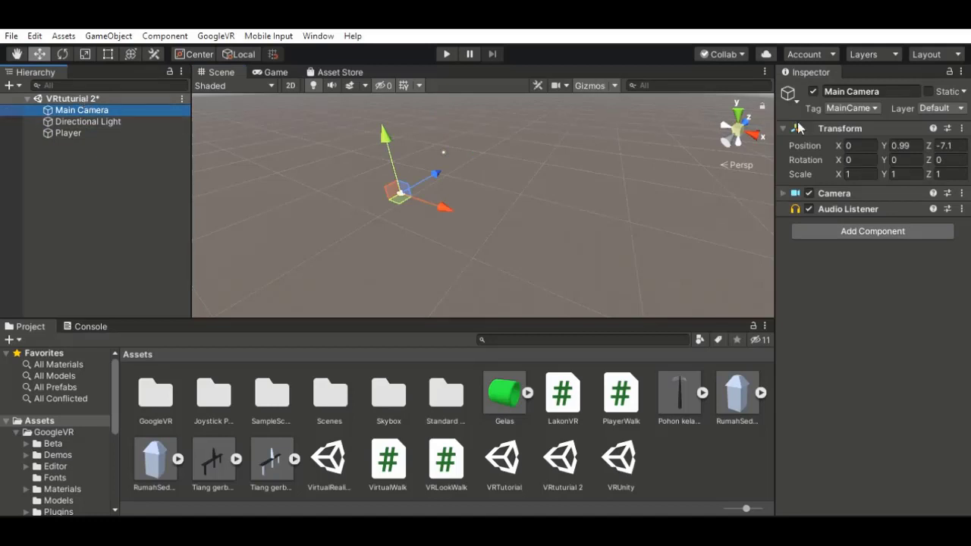
{"action": "left_click", "coordinate": [899, 144]}
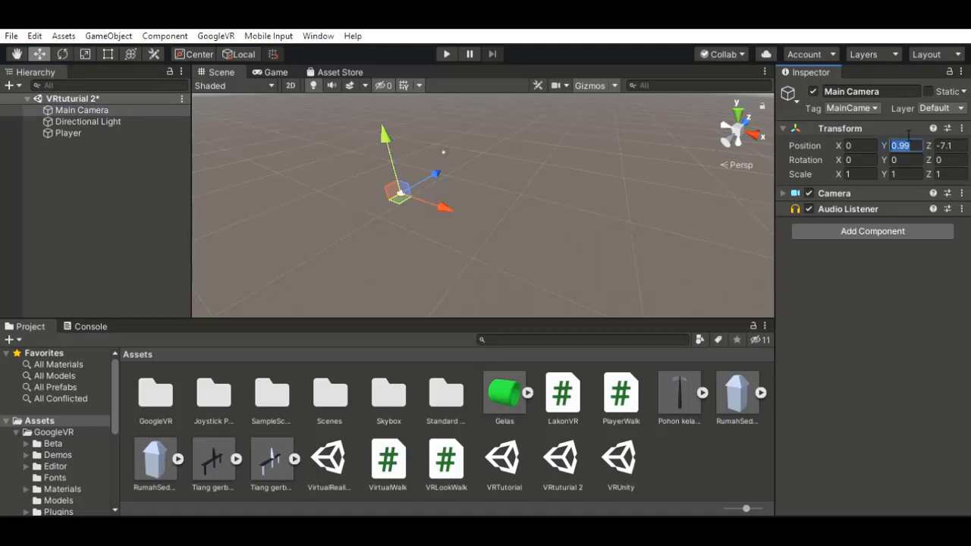
{"action": "type", "text": "0"}
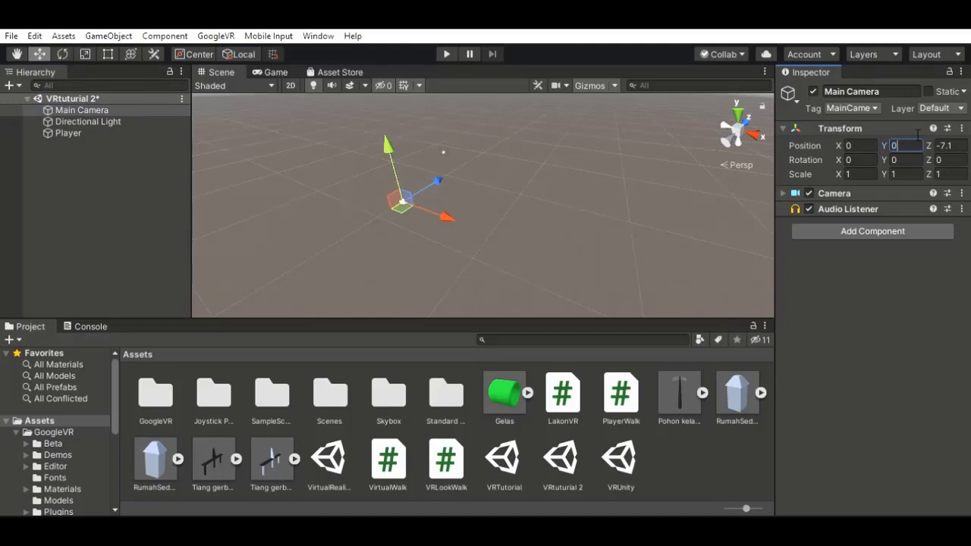
{"action": "left_click", "coordinate": [955, 140]}
{"action": "type", "text": "0"}
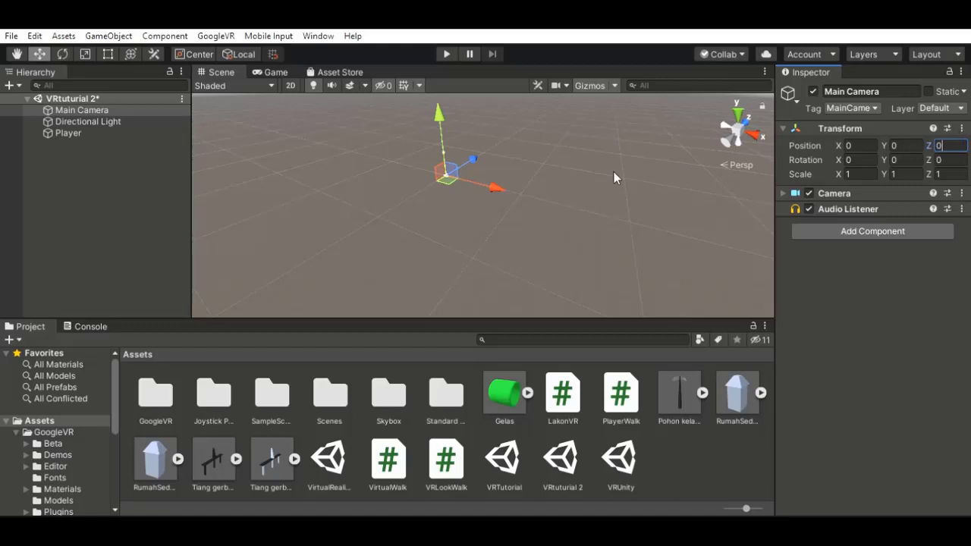
Step: Make the Main Camera a child of the Player object in the scene hierarchy
{"action": "left_click", "coordinate": [115, 131]}
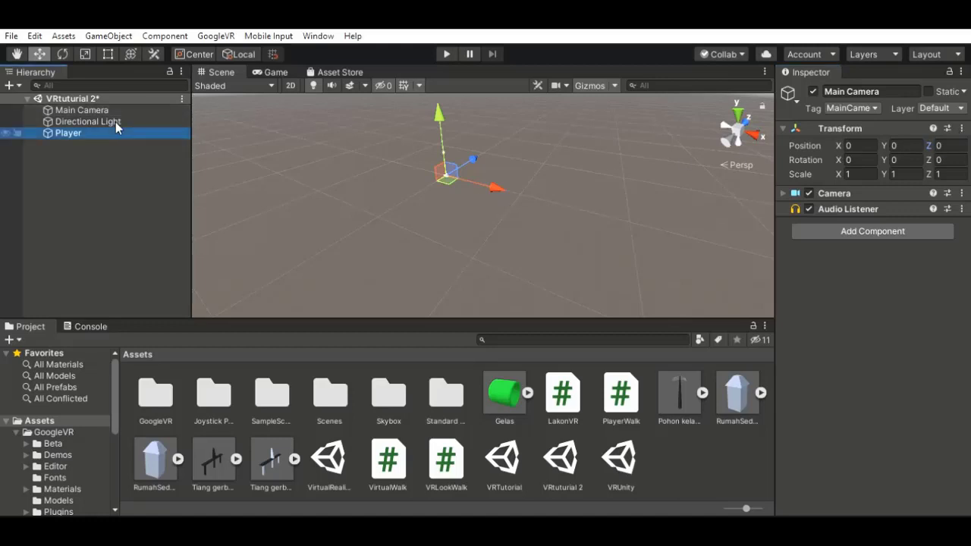
{"action": "left_click", "coordinate": [108, 109]}
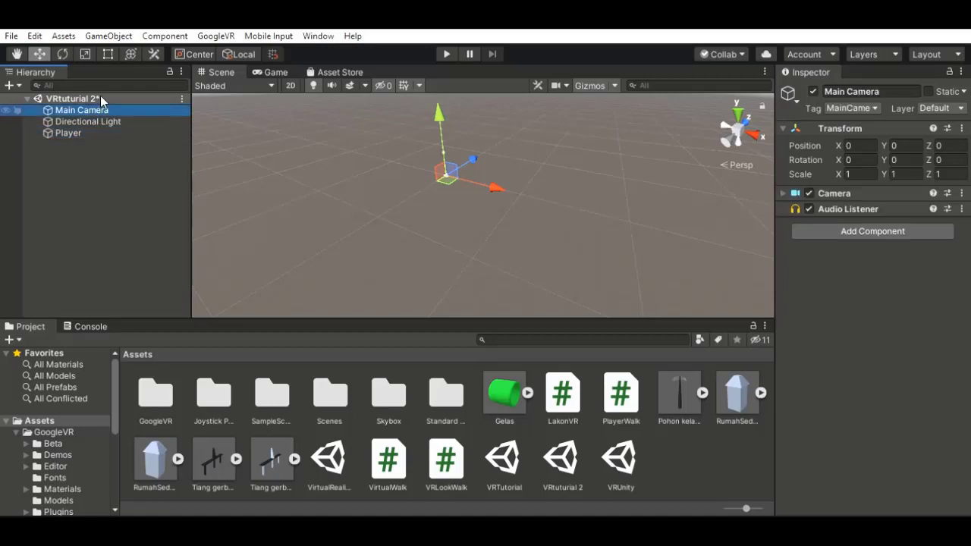
{"action": "left_click_drag", "start_coordinate": [97, 109], "coordinate": [73, 121]}
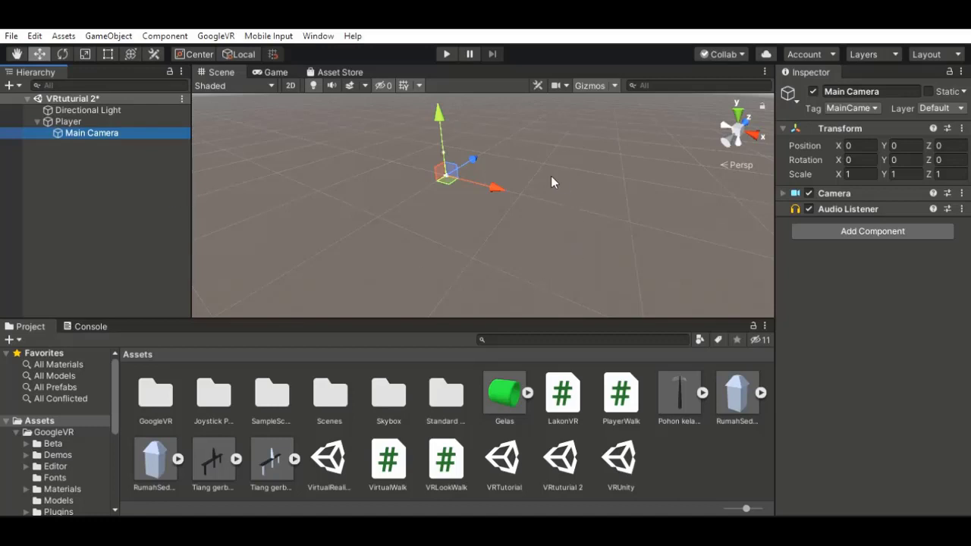
Step: Add the GvrEditorEmulator prefab from the GoogleVR Prefabs folder to the root level of the scene
{"action": "left_click", "coordinate": [543, 339]}
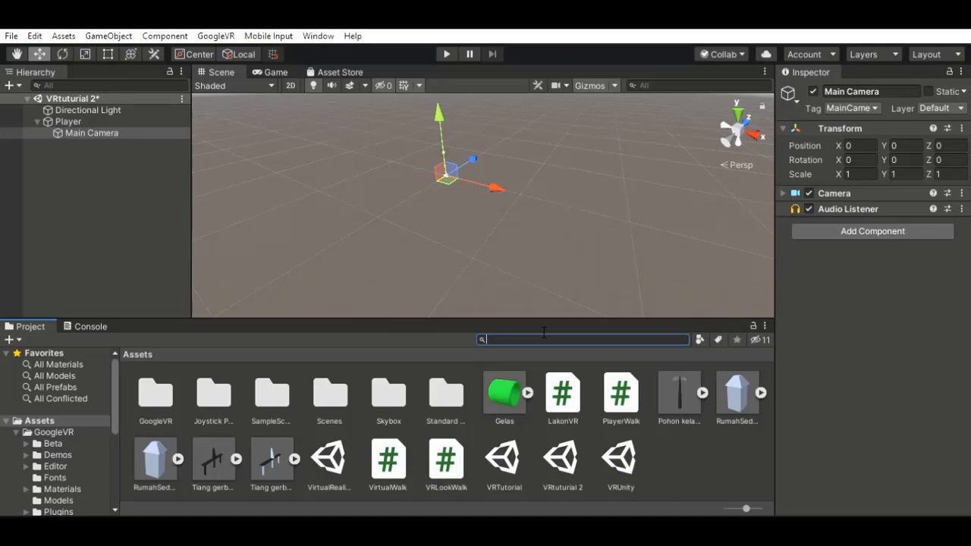
{"action": "double_click", "coordinate": [160, 393]}
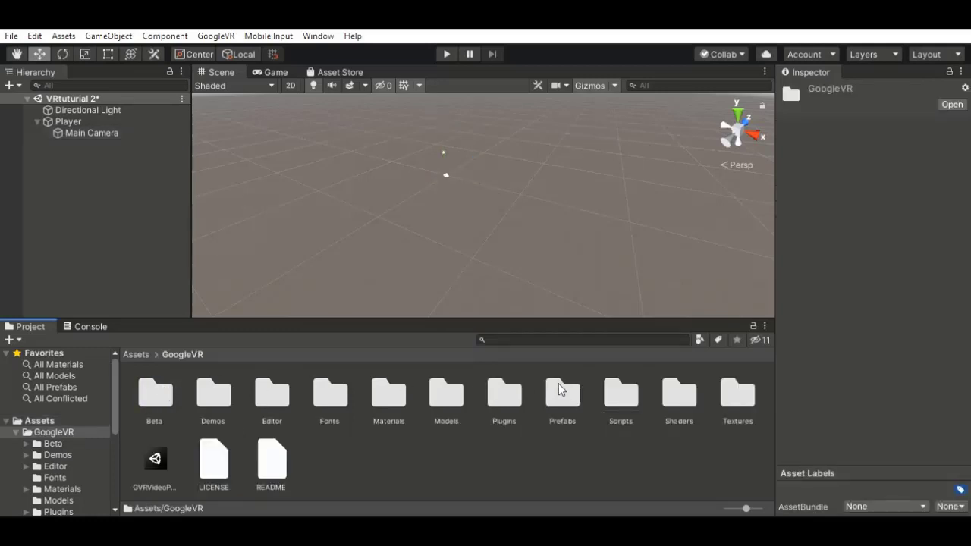
{"action": "double_click", "coordinate": [561, 390]}
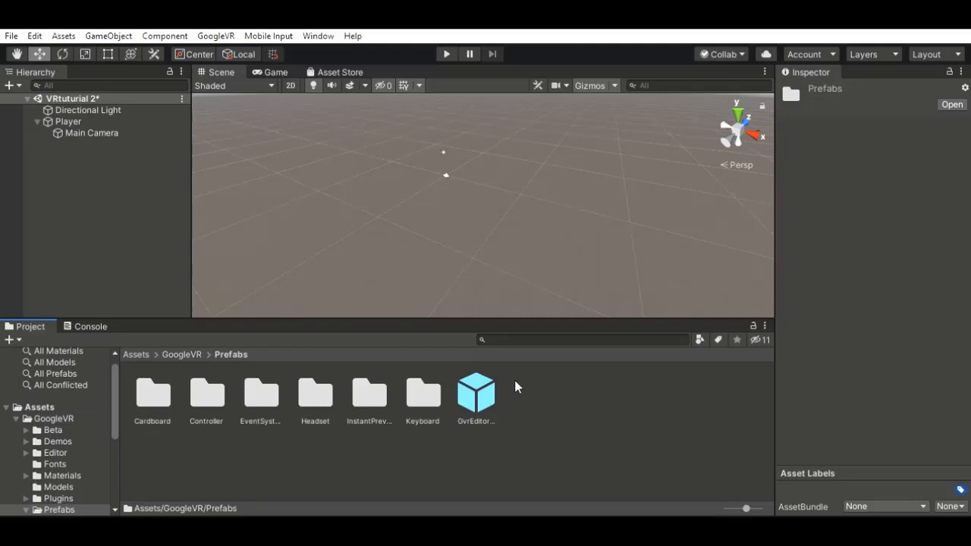
{"action": "left_click", "coordinate": [476, 395]}
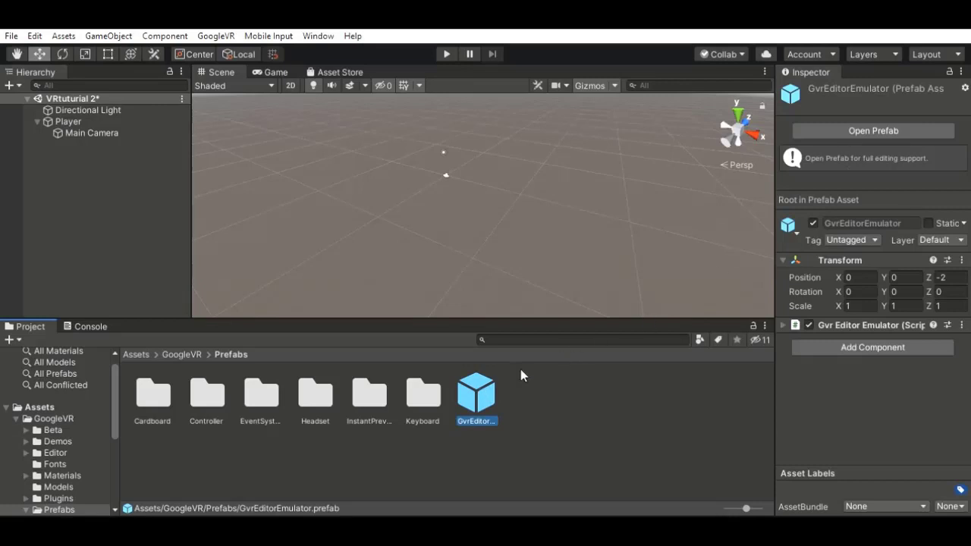
{"action": "left_click_drag", "start_coordinate": [477, 389], "coordinate": [272, 271]}
{"action": "left_click_drag", "start_coordinate": [115, 170], "coordinate": [96, 152]}
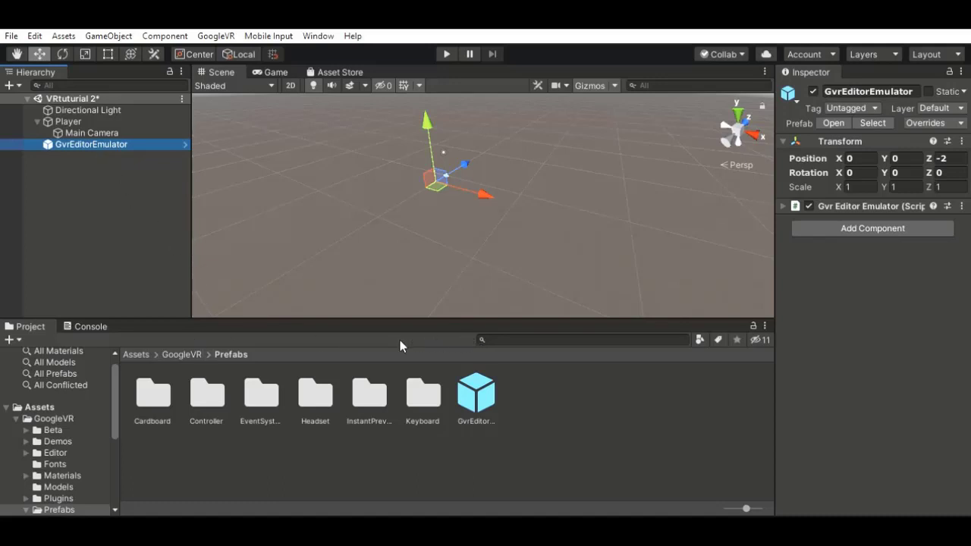
Step: Add the GvrEventSystem prefab from the EventSystem prefabs folder to the root level of the scene
{"action": "left_click", "coordinate": [262, 390]}
{"action": "double_click", "coordinate": [261, 385]}
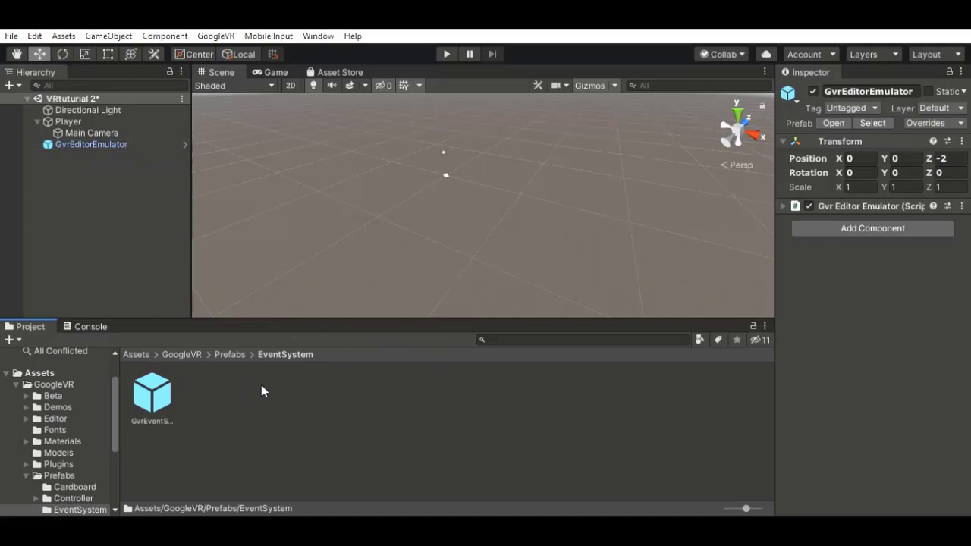
{"action": "left_click", "coordinate": [162, 387]}
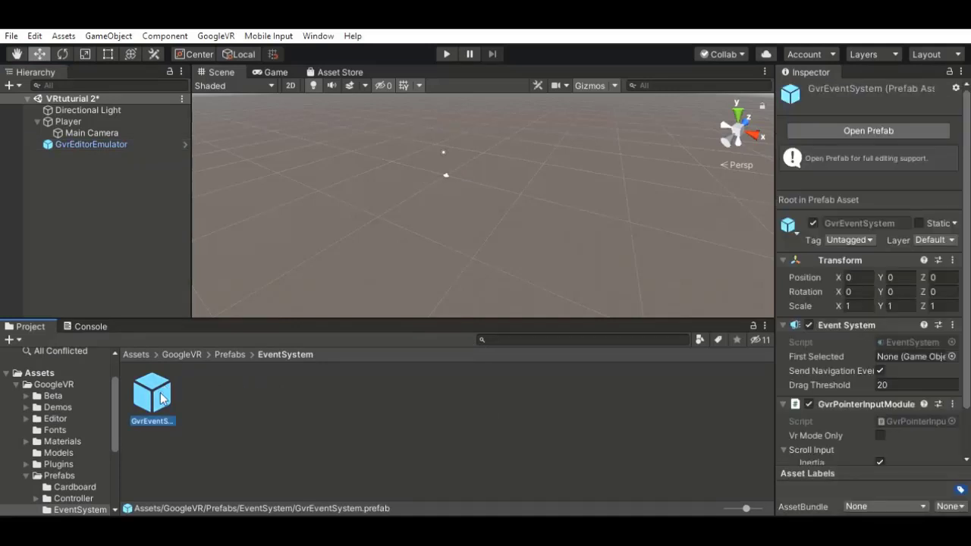
{"action": "left_click_drag", "start_coordinate": [162, 399], "coordinate": [92, 164]}
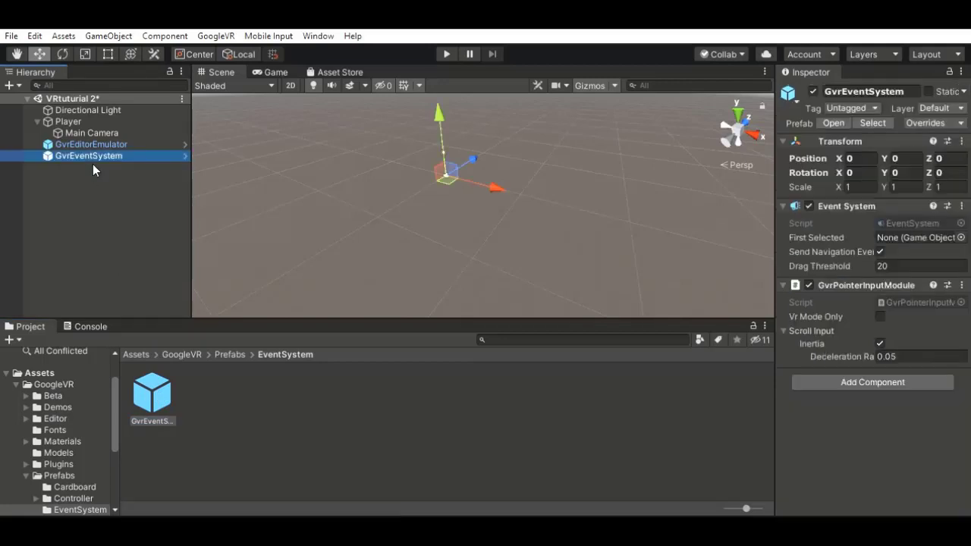
{"action": "left_click", "coordinate": [114, 207]}
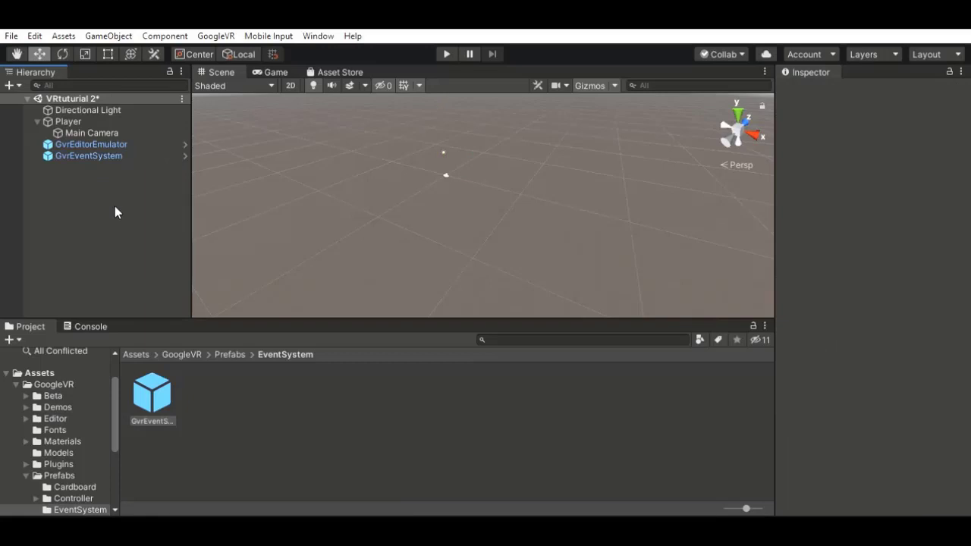
Step: Search the project assets for "controllermai" and add the GvrControllerMain prefab to the root level of the scene
{"action": "left_click", "coordinate": [533, 338]}
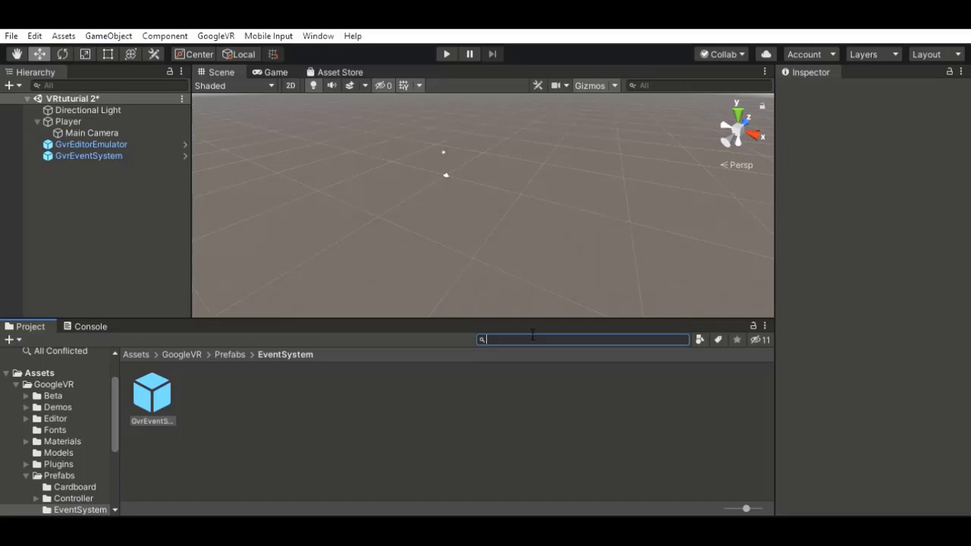
{"action": "type", "text": "co"}
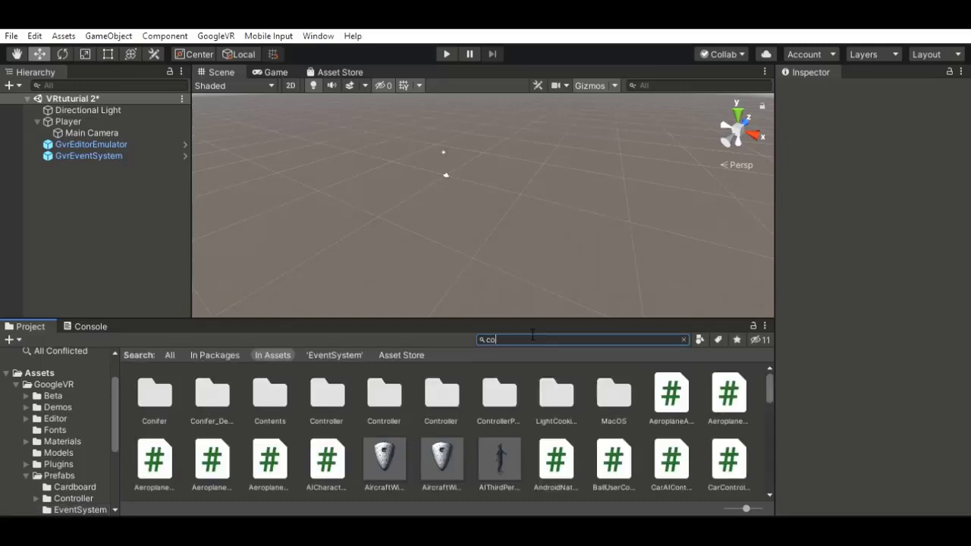
{"action": "type", "text": "ntroll"}
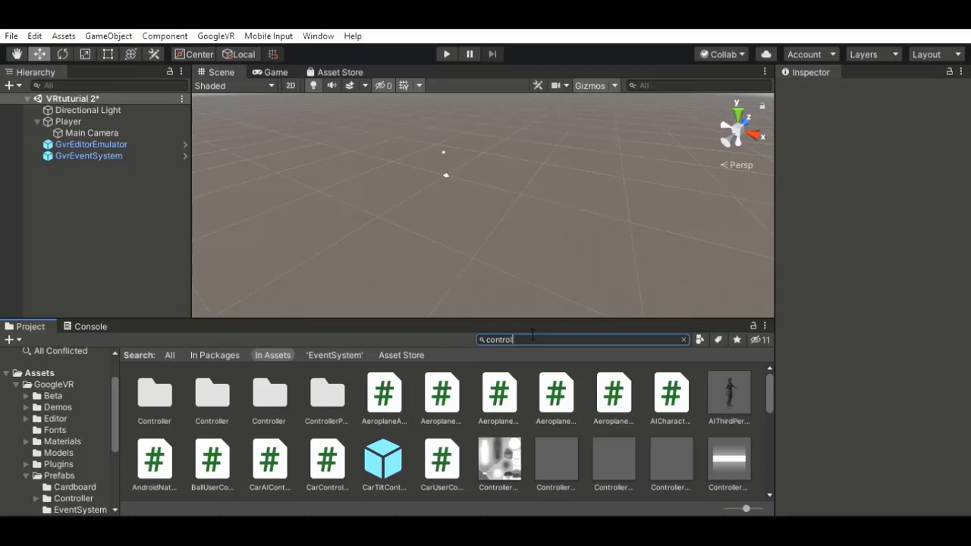
{"action": "type", "text": "er"}
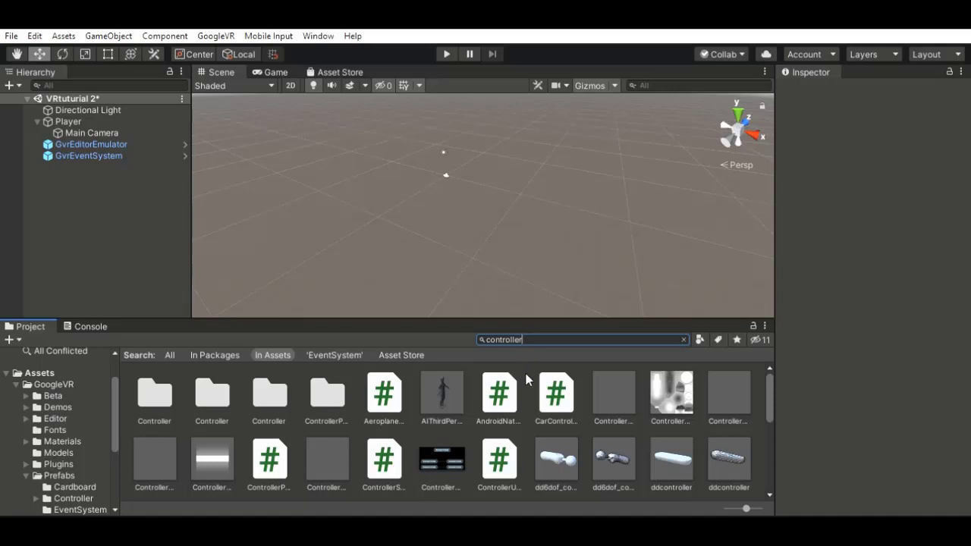
{"action": "type", "text": "mai"}
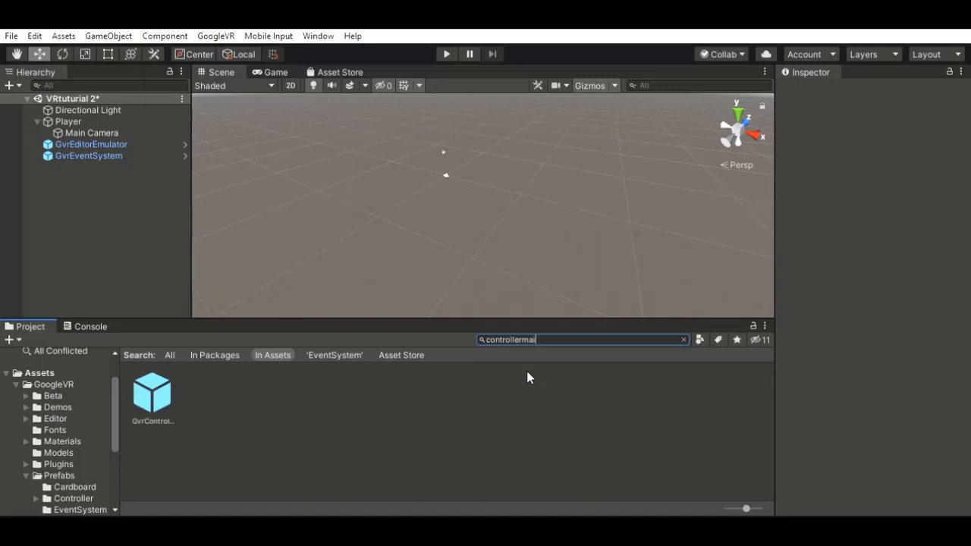
{"action": "left_click", "coordinate": [150, 387]}
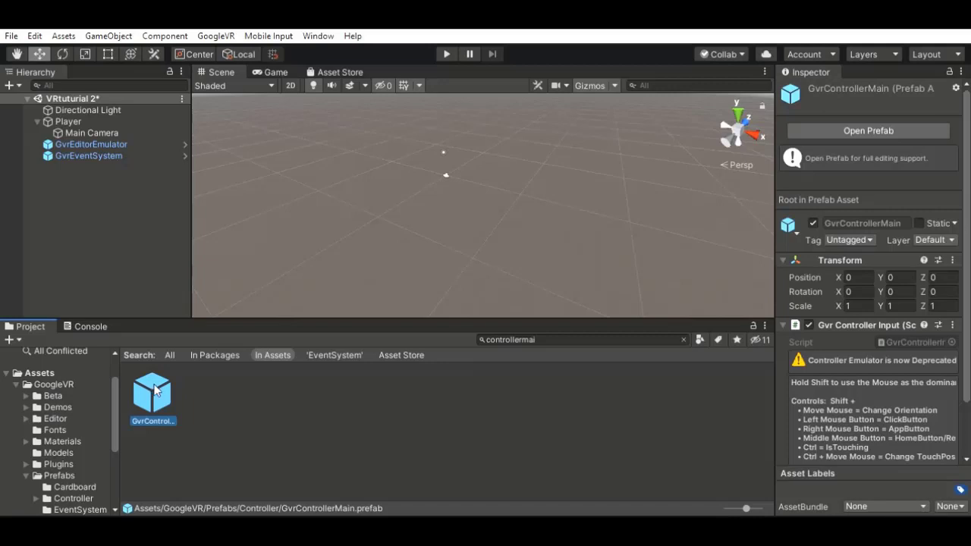
{"action": "left_click_drag", "start_coordinate": [156, 390], "coordinate": [107, 177]}
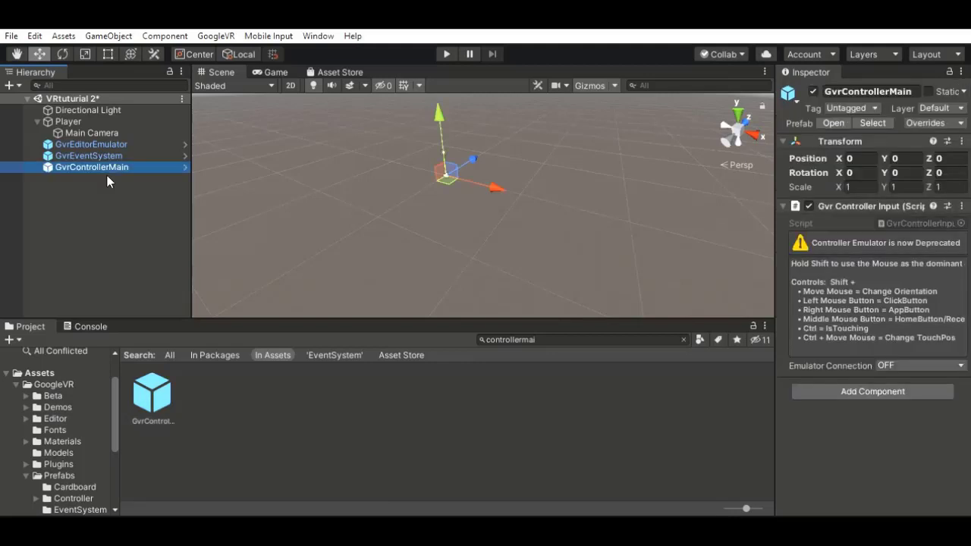
{"action": "left_click", "coordinate": [127, 218]}
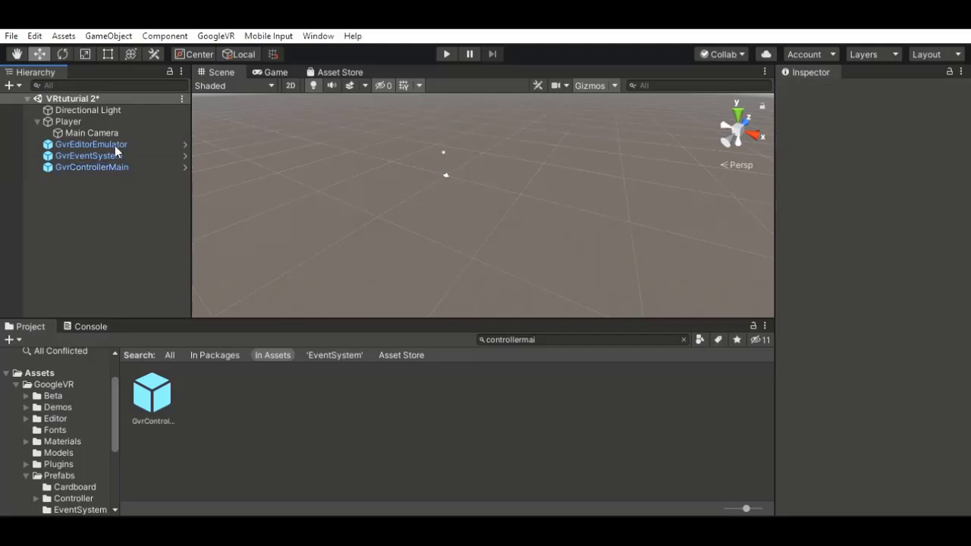
Step: Search the project assets for "gvrpointerp"
{"action": "left_click", "coordinate": [91, 133]}
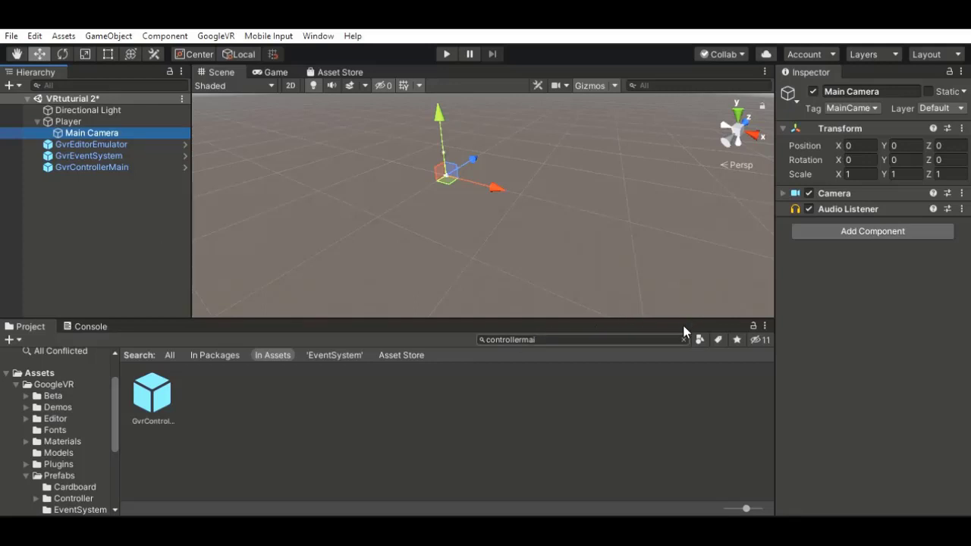
{"action": "left_click", "coordinate": [615, 339]}
{"action": "key", "text": "ctrl+a"}
{"action": "key", "text": "BackSpace"}
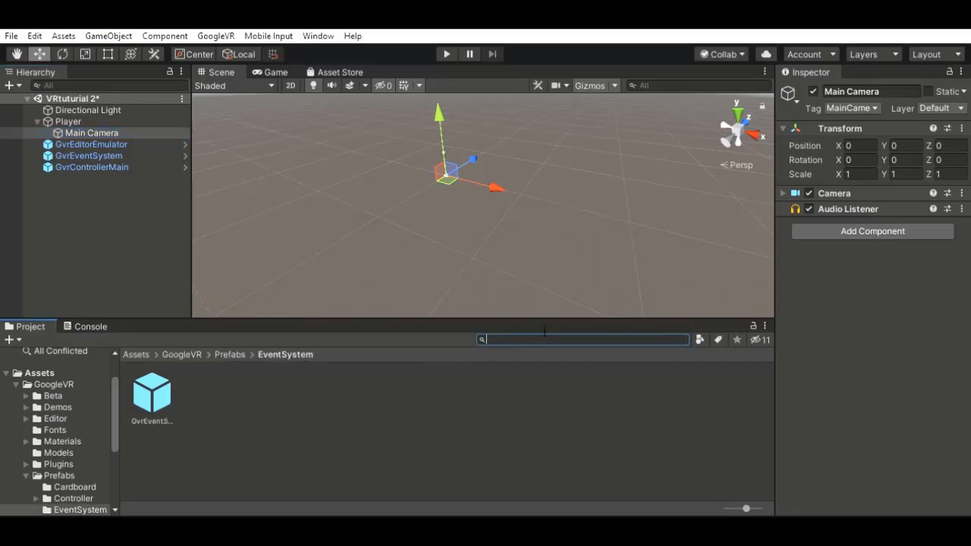
{"action": "type", "text": "g"}
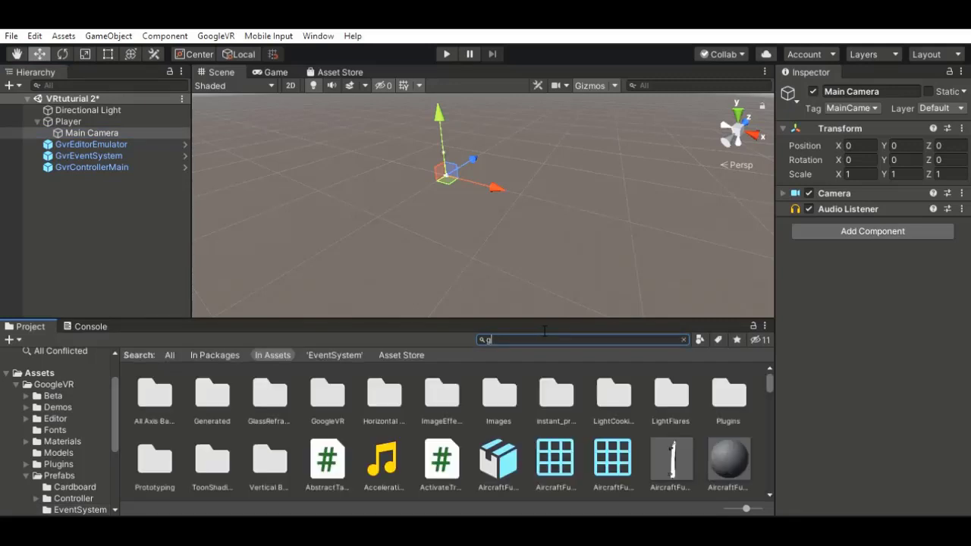
{"action": "type", "text": "vr"}
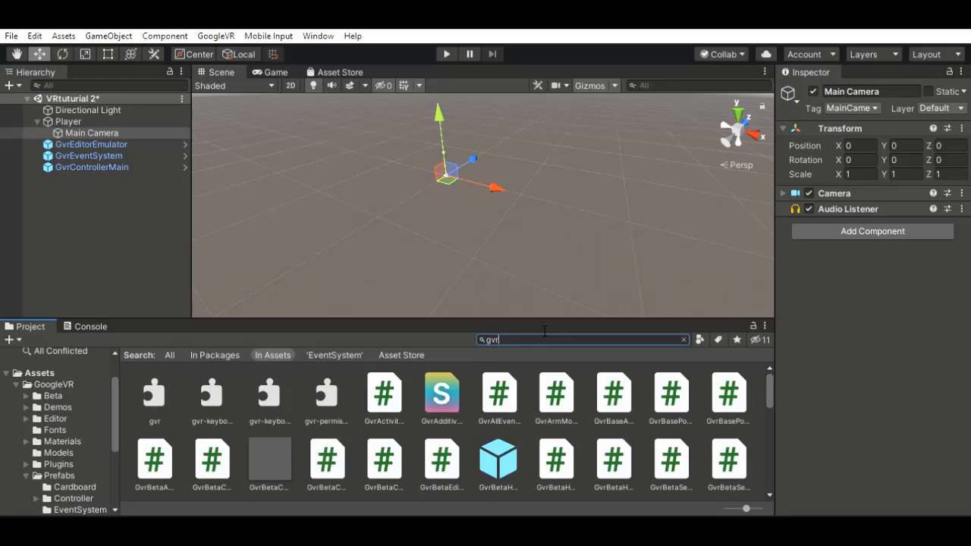
{"action": "type", "text": "pi"}
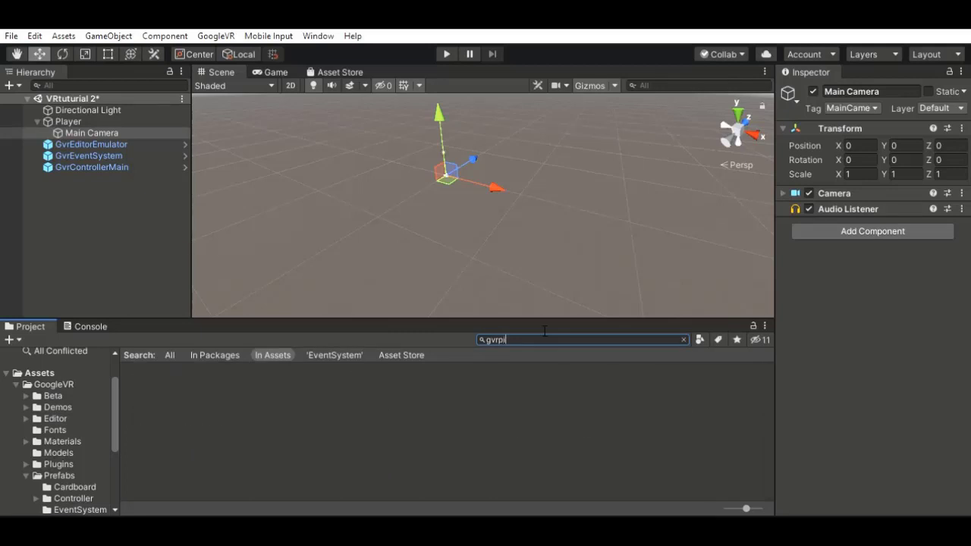
{"action": "key", "text": "BackSpace"}
{"action": "type", "text": "o"}
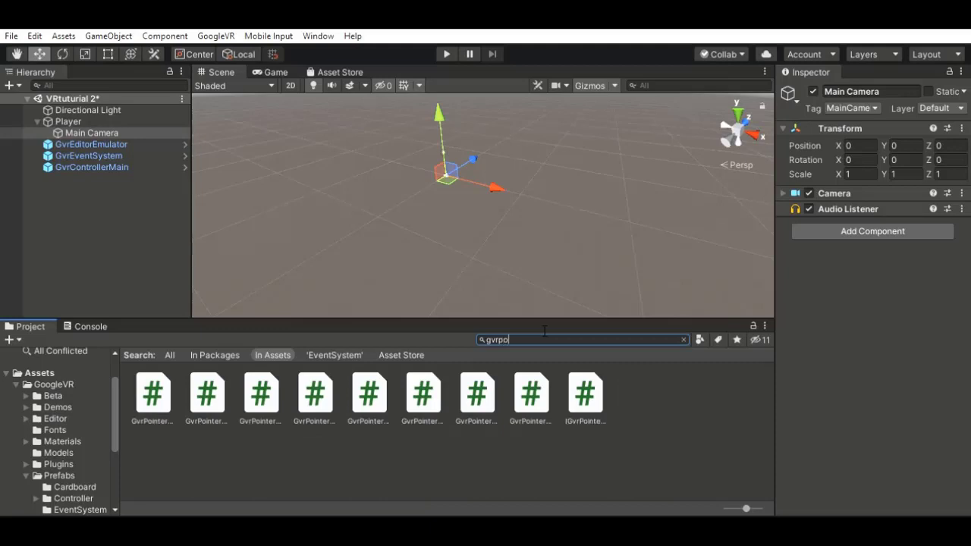
{"action": "type", "text": "inter"}
{"action": "type", "text": "p"}
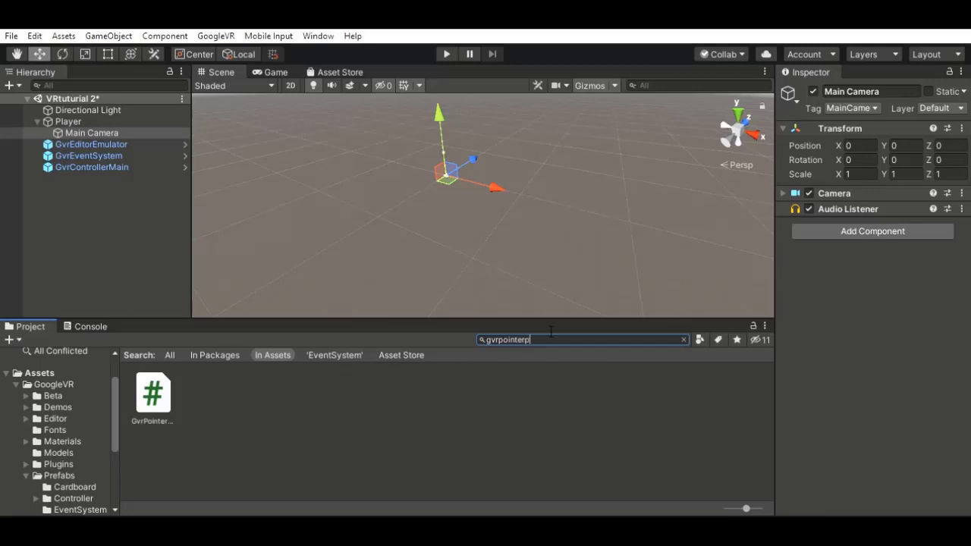
{"action": "type", "text": "y"}
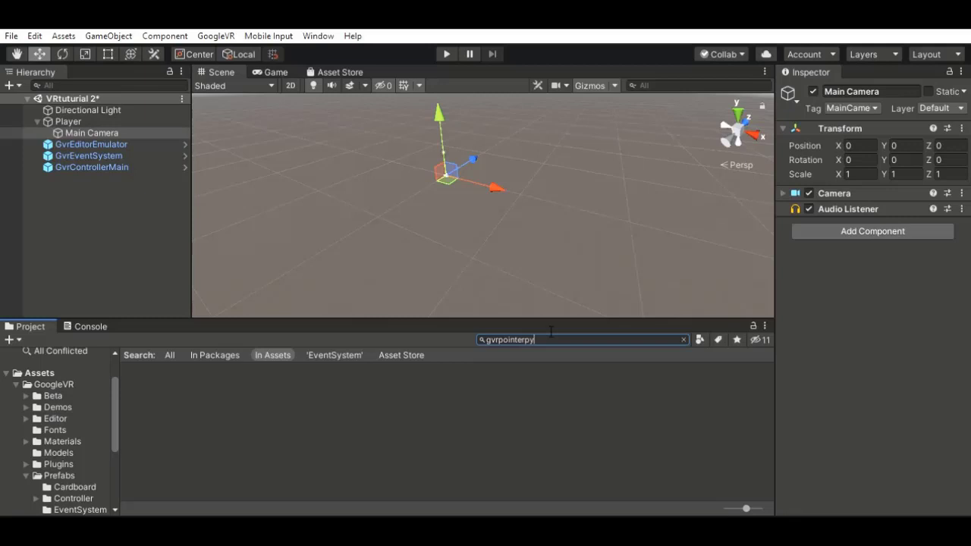
{"action": "key", "text": "BackSpace"}
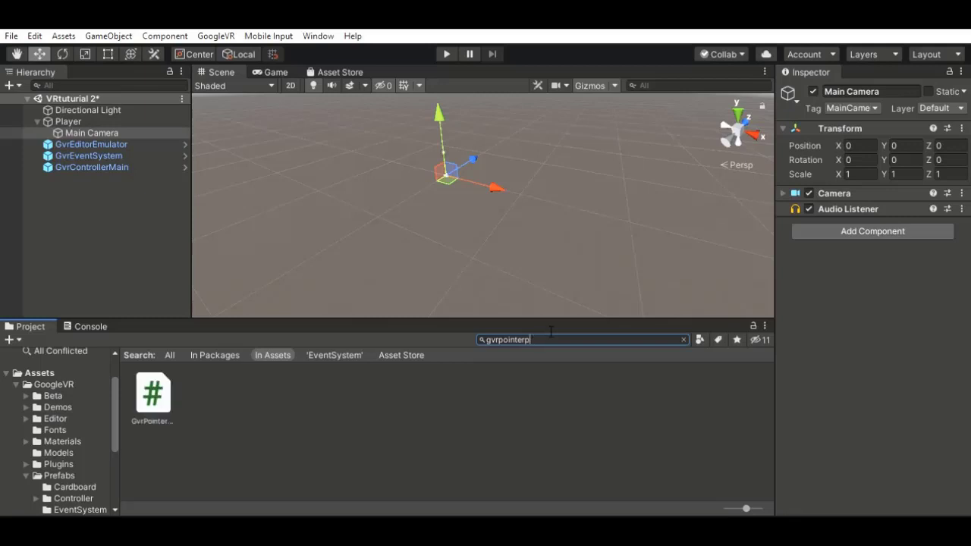
Step: Search the project assets for "gvrre" and add the GvrReticlePointer prefab to the root level of the scene
{"action": "key", "text": "BackSpace"}
{"action": "key", "text": "BackSpace"}
{"action": "key", "text": "BackSpace"}
{"action": "key", "text": "BackSpace"}
{"action": "key", "text": "BackSpace"}
{"action": "key", "text": "BackSpace"}
{"action": "key", "text": "BackSpace"}
{"action": "key", "text": "BackSpace"}
{"action": "key", "text": "BackSpace"}
{"action": "key", "text": "BackSpace"}
{"action": "key", "text": "BackSpace"}
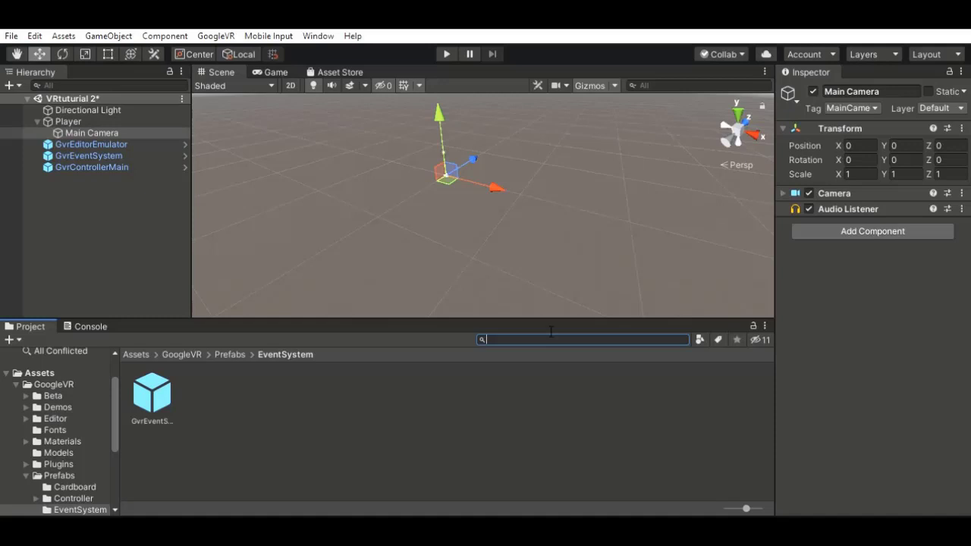
{"action": "type", "text": "gvr"}
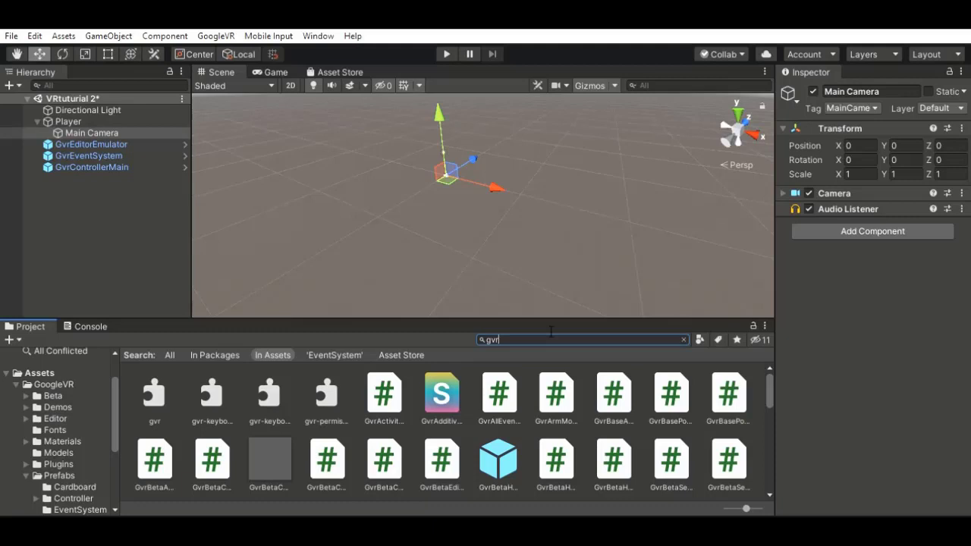
{"action": "type", "text": "re"}
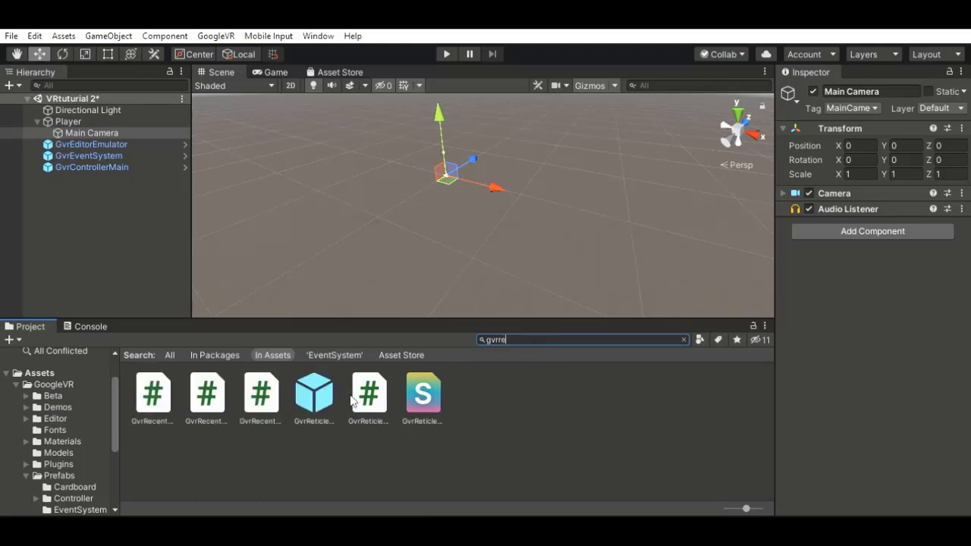
{"action": "left_click", "coordinate": [310, 393]}
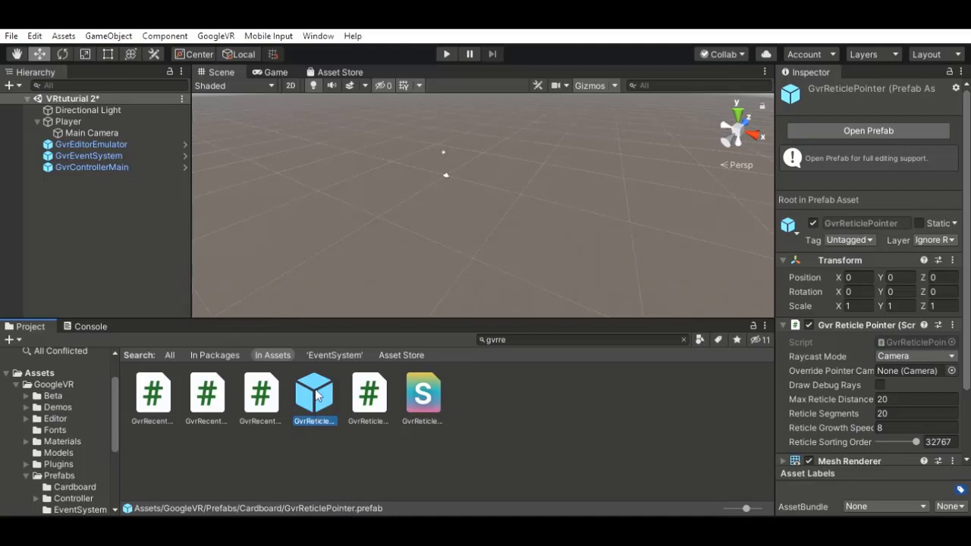
{"action": "left_click_drag", "start_coordinate": [315, 394], "coordinate": [75, 200]}
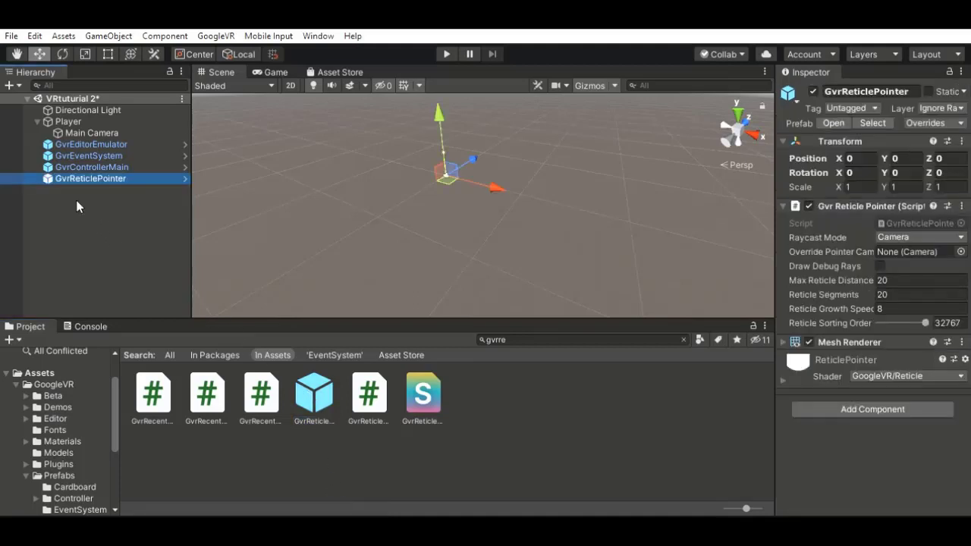
{"action": "left_click", "coordinate": [125, 242]}
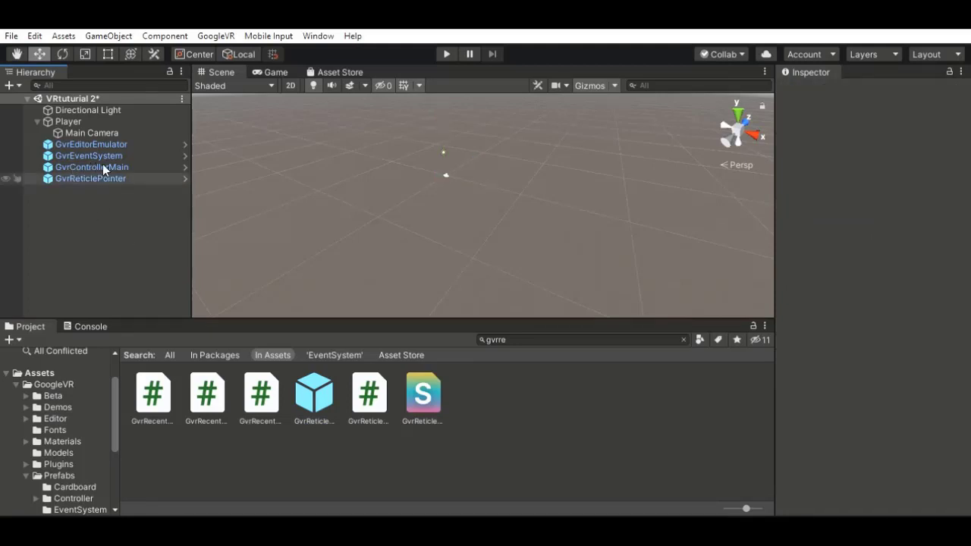
Step: Make GvrReticlePointer a child of the Main Camera in the scene hierarchy
{"action": "key", "text": "ctrl+z"}
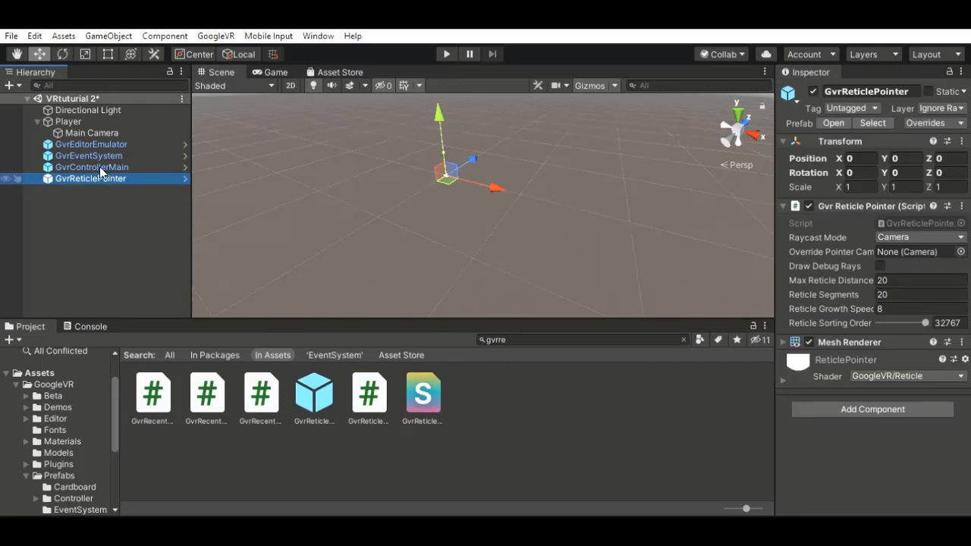
{"action": "left_click_drag", "start_coordinate": [75, 168], "coordinate": [93, 120]}
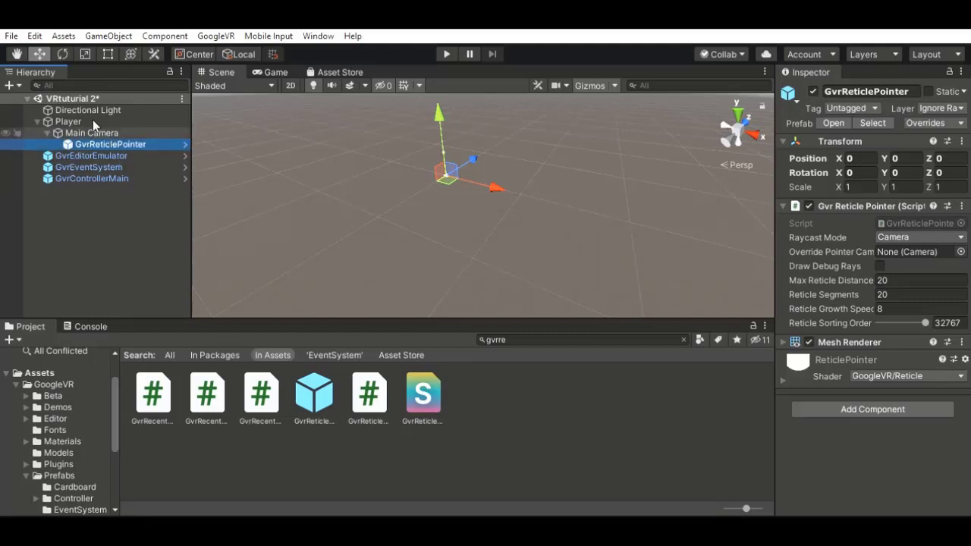
{"action": "left_click", "coordinate": [48, 133]}
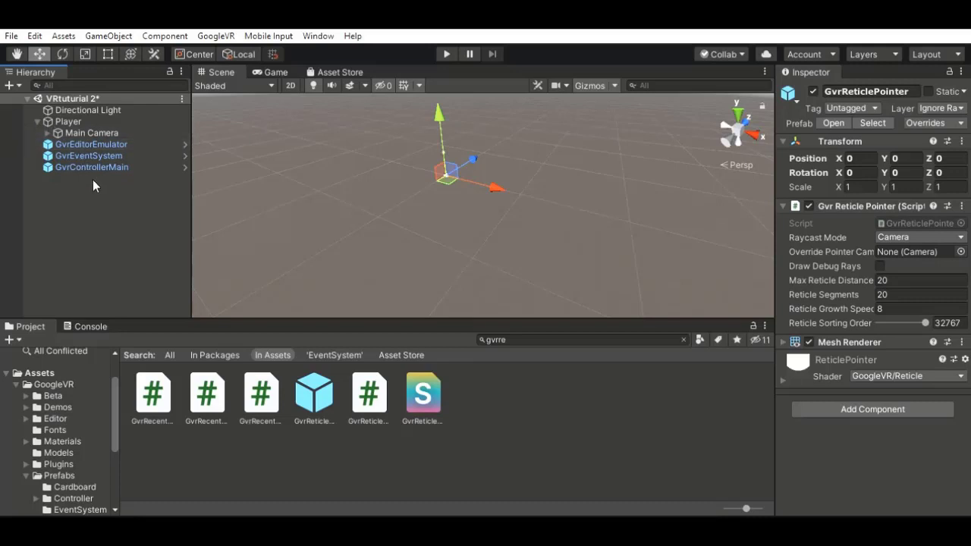
{"action": "left_click", "coordinate": [47, 129]}
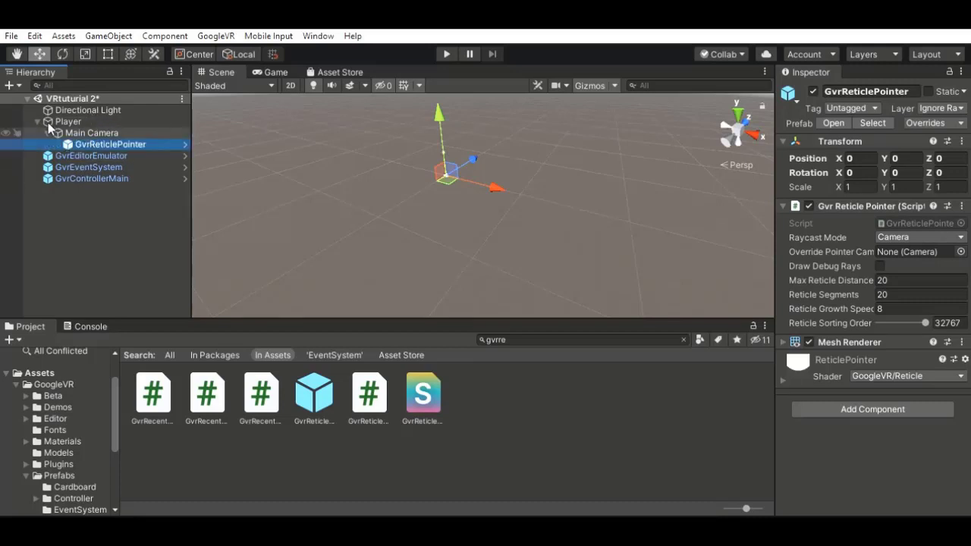
{"action": "left_click", "coordinate": [48, 124]}
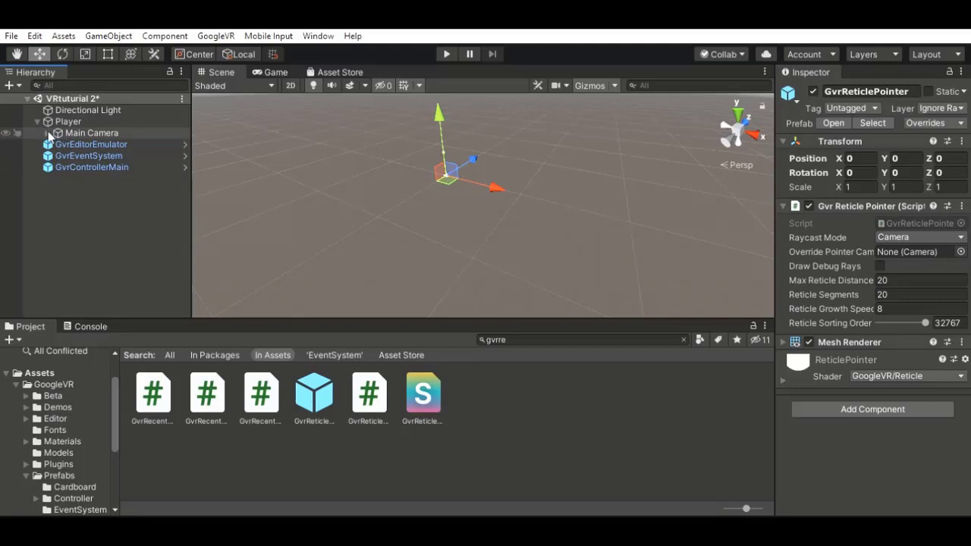
Step: Add a cube at the root level of the scene and set its scale to X 10 and Z 30
{"action": "left_click", "coordinate": [78, 187]}
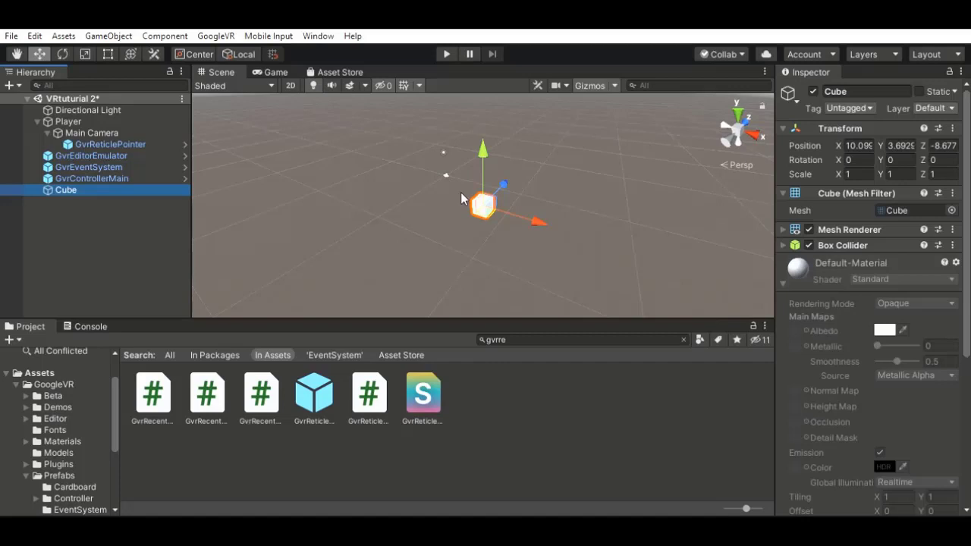
{"action": "scroll", "coordinate": [474, 196], "scroll_direction": "up", "scroll_amount": 5}
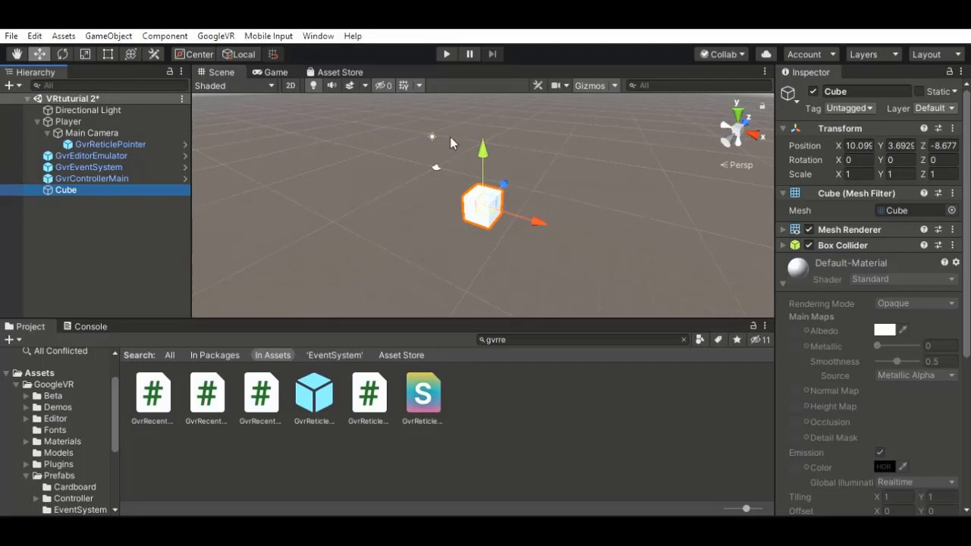
{"action": "left_click", "coordinate": [848, 174]}
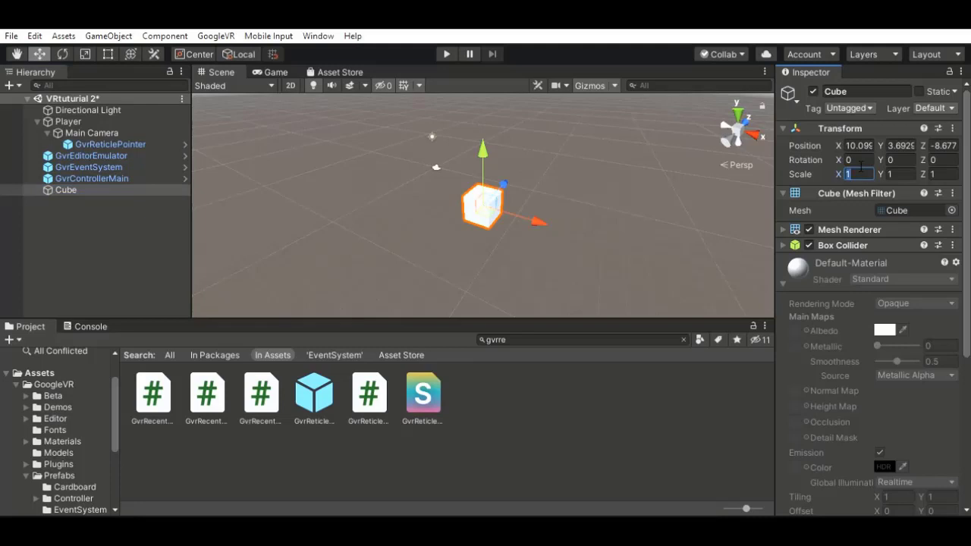
{"action": "type", "text": "10"}
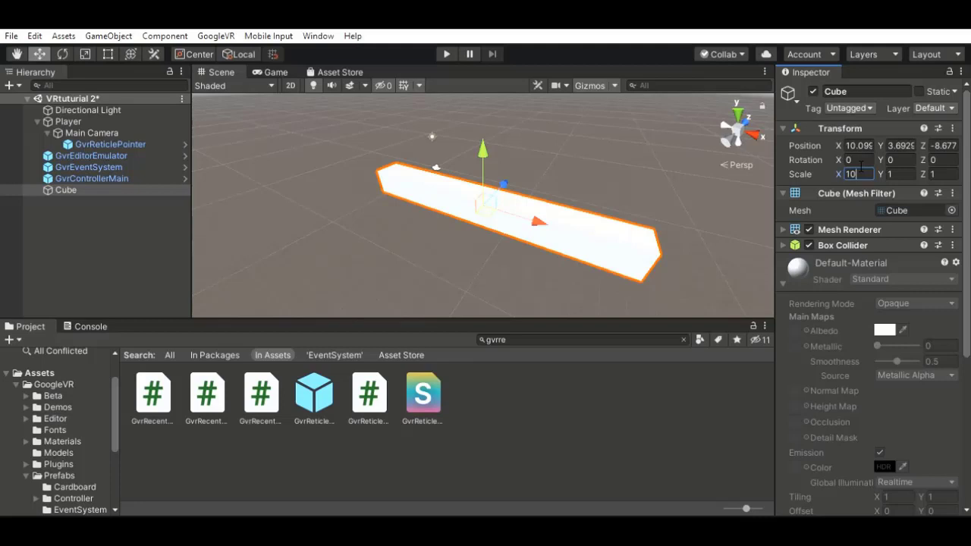
{"action": "left_click", "coordinate": [946, 168]}
{"action": "type", "text": "30"}
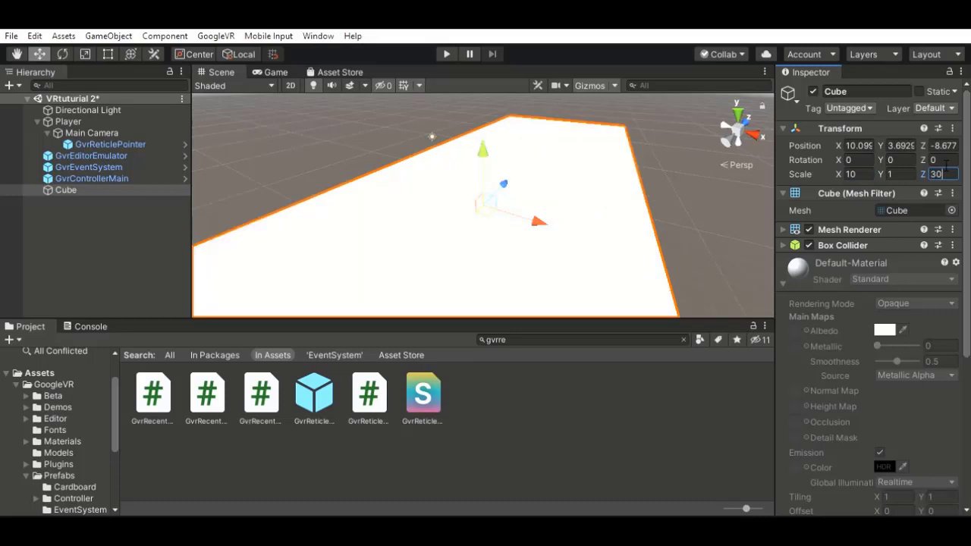
{"action": "left_click", "coordinate": [696, 197]}
Step: Shorten the cube by setting its Z scale to 20
{"action": "scroll", "coordinate": [688, 212], "scroll_direction": "down", "scroll_amount": 1}
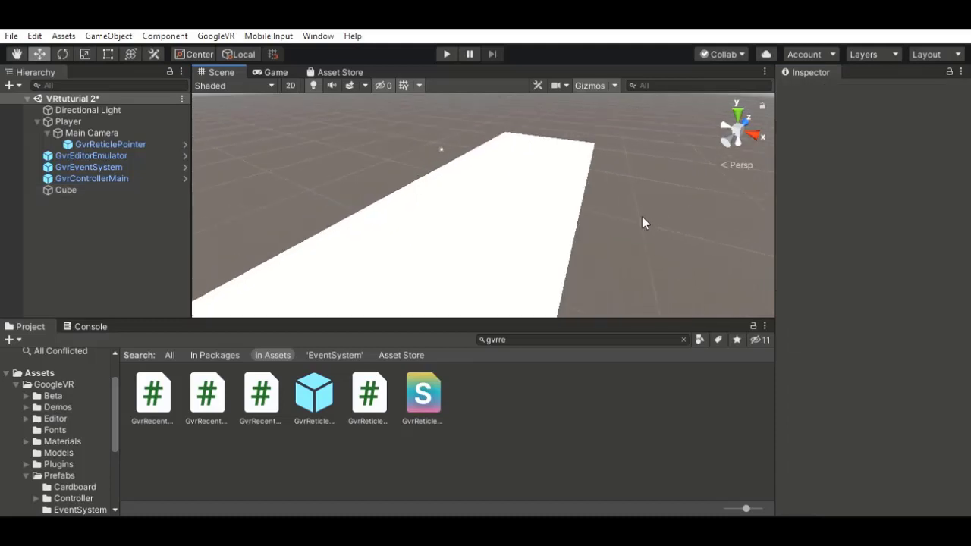
{"action": "middle_click_drag", "start_coordinate": [642, 219], "coordinate": [641, 199]}
{"action": "scroll", "coordinate": [582, 213], "scroll_direction": "down", "scroll_amount": 4}
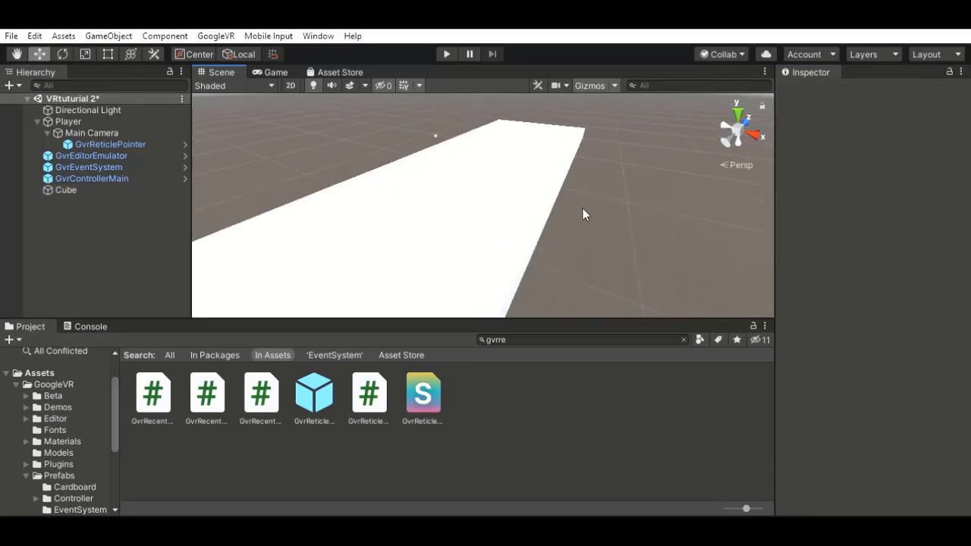
{"action": "scroll", "coordinate": [582, 208], "scroll_direction": "up", "scroll_amount": 4}
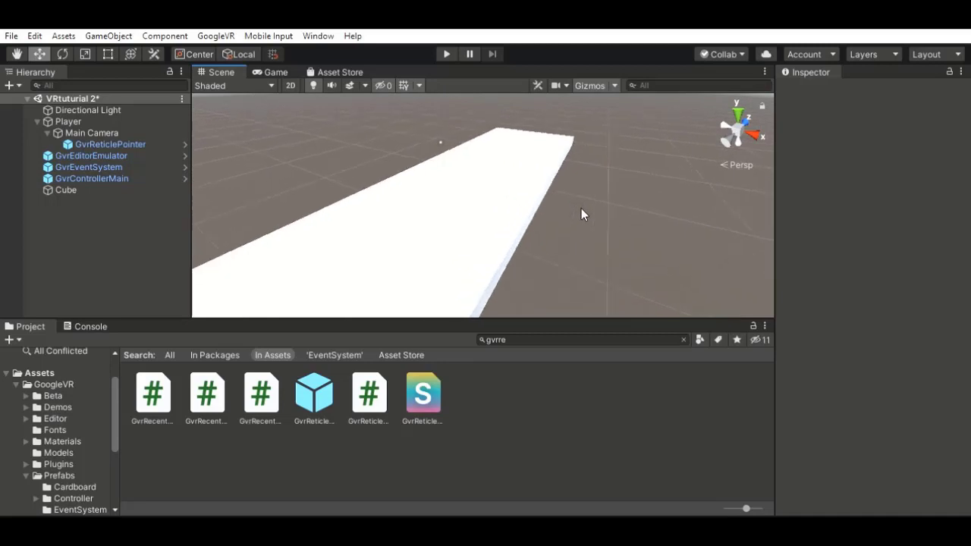
{"action": "left_click", "coordinate": [485, 184]}
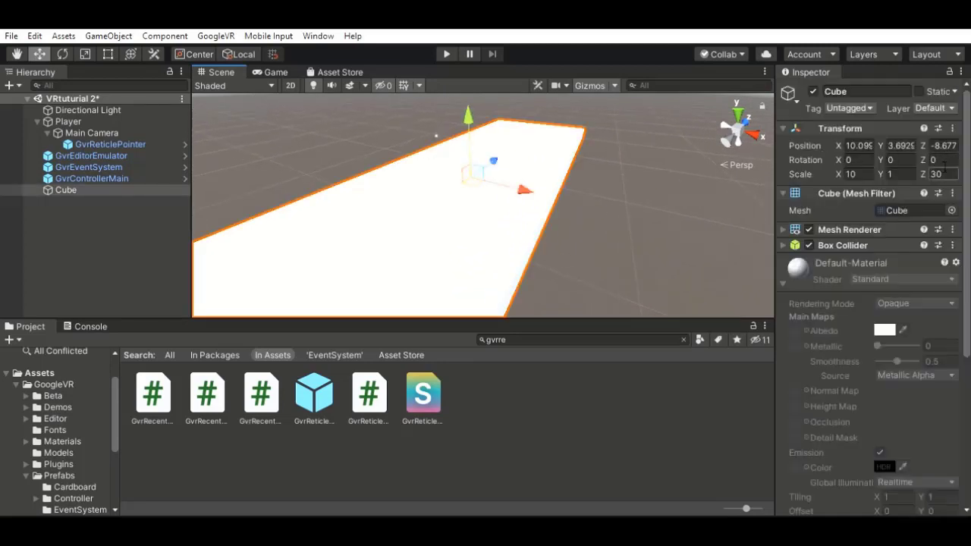
{"action": "left_click", "coordinate": [941, 173]}
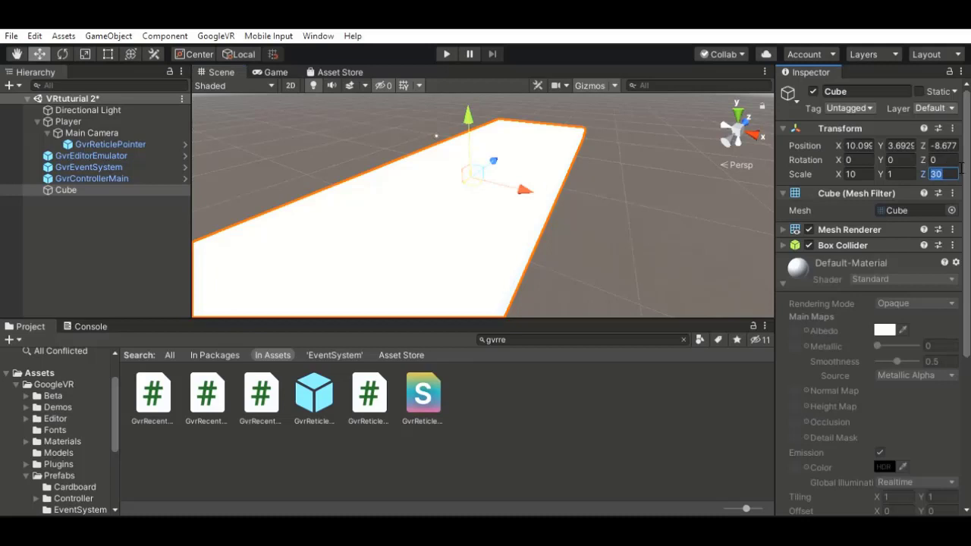
{"action": "type", "text": "25"}
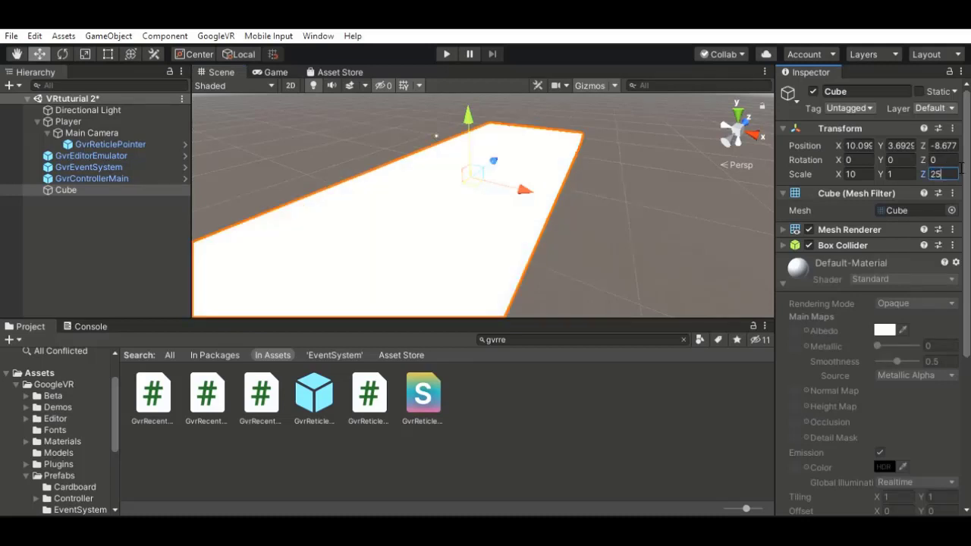
{"action": "key", "text": "BackSpace"}
{"action": "type", "text": "0"}
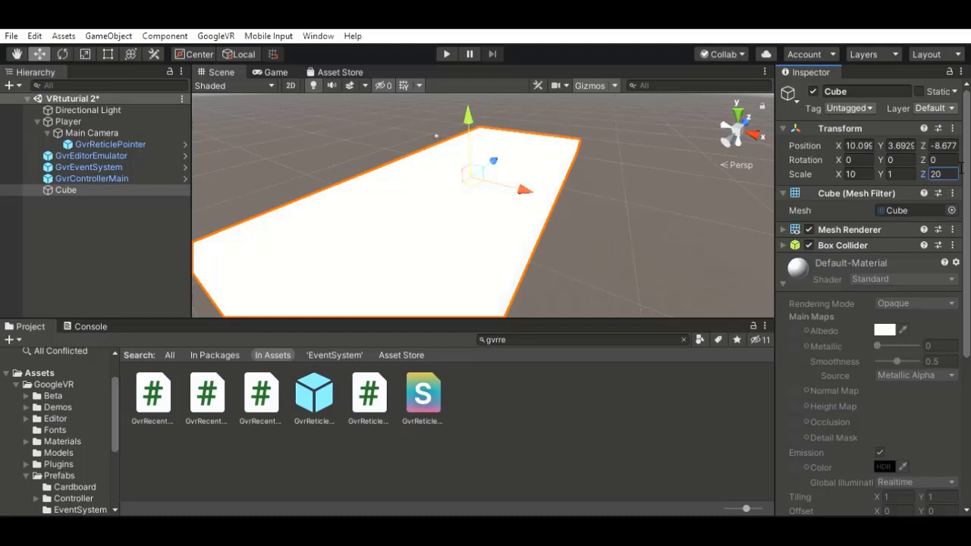
{"action": "left_click", "coordinate": [563, 216]}
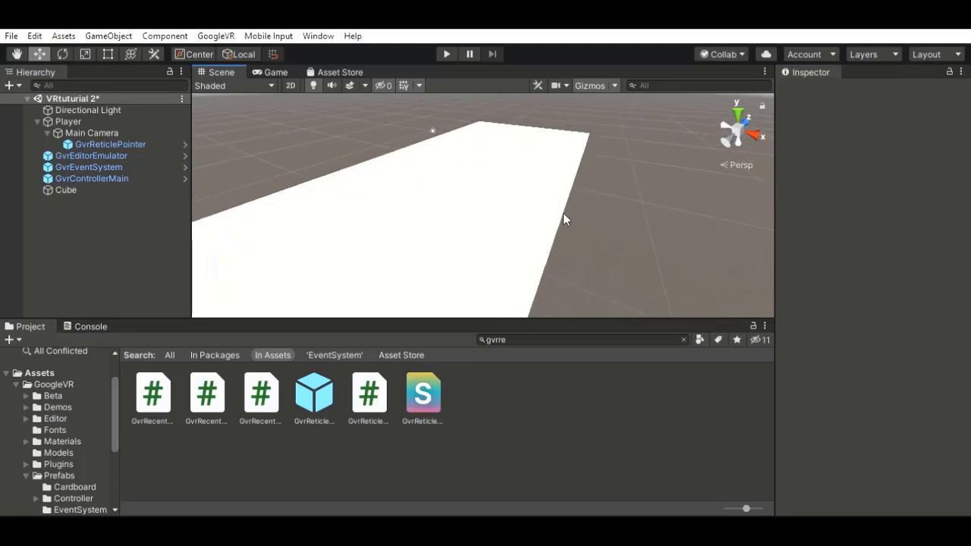
Step: Rename the cube in the scene hierarchy as Tanah
{"action": "left_click", "coordinate": [74, 185]}
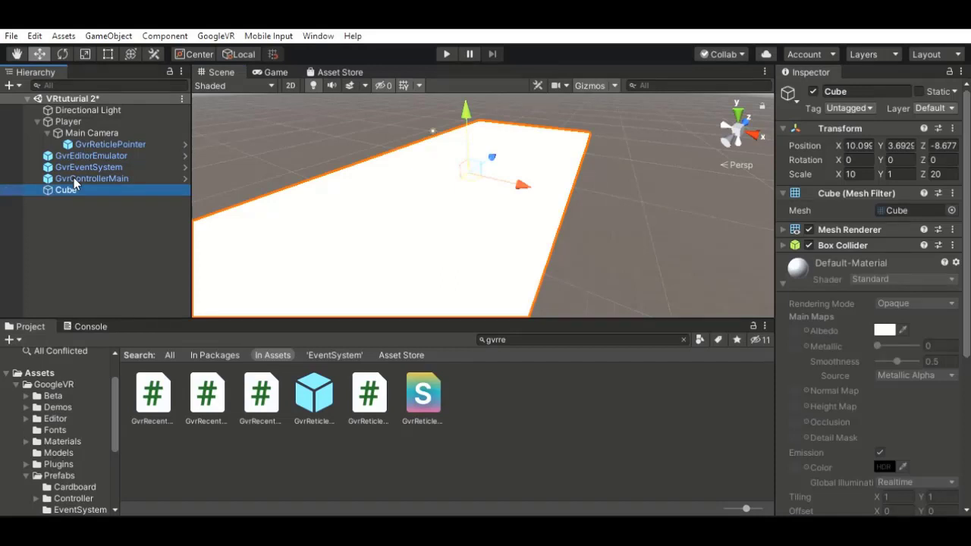
{"action": "key", "text": "F2"}
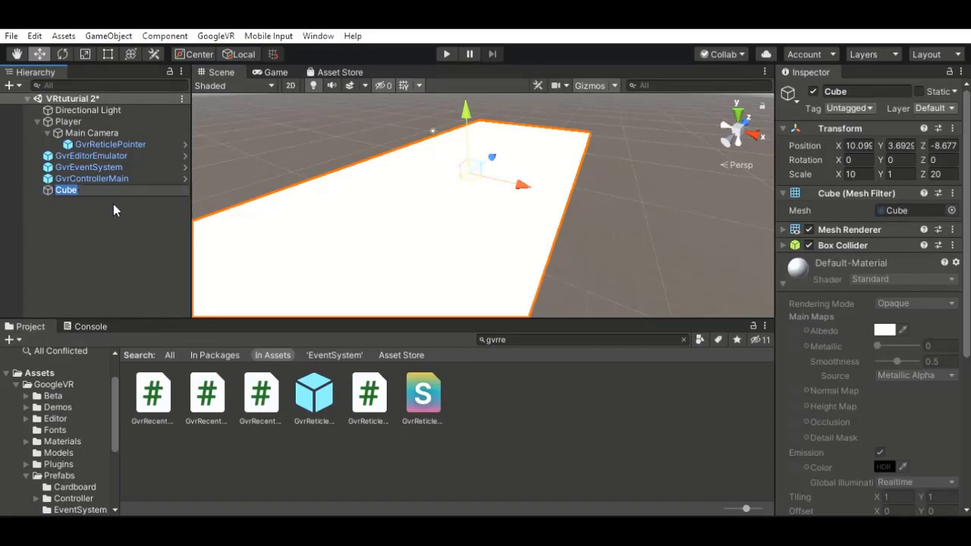
{"action": "type", "text": "Tanah"}
{"action": "key", "text": "Return"}
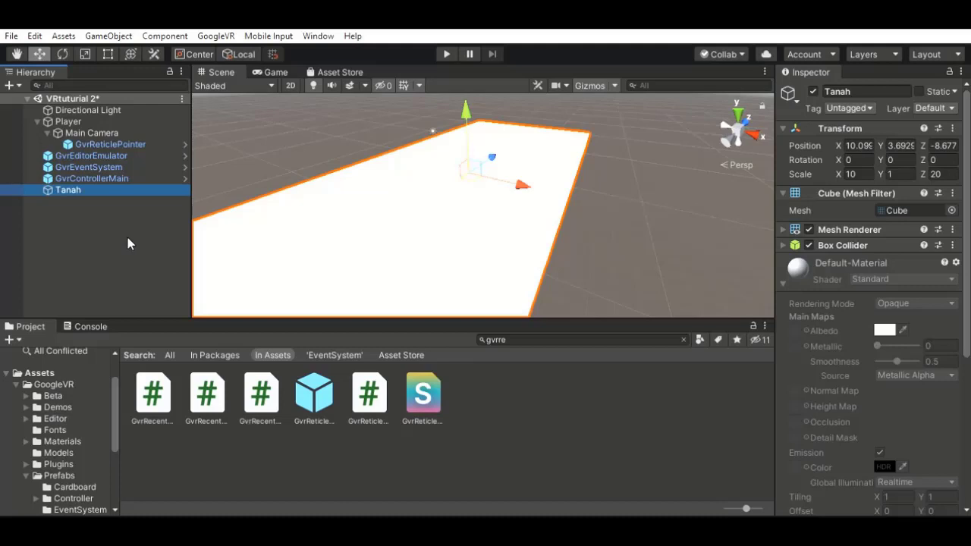
{"action": "left_click", "coordinate": [128, 237]}
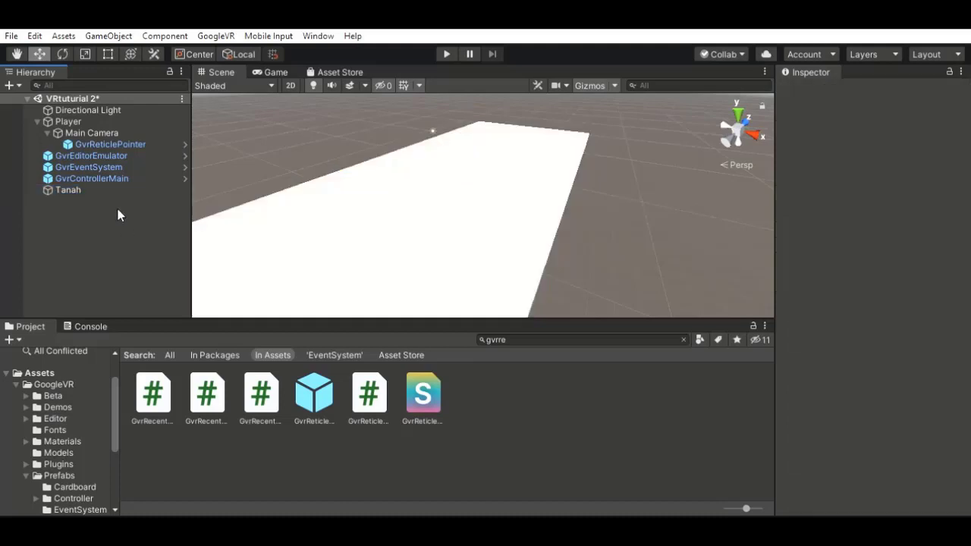
Step: Add the GvrPointerPhysicsRaycaster component to the Main Camera under Player
{"action": "left_click", "coordinate": [37, 122]}
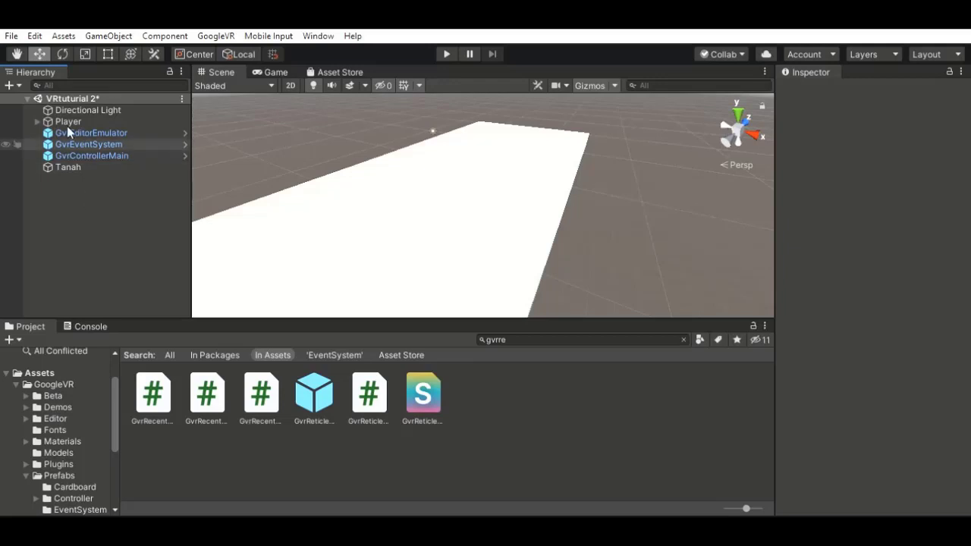
{"action": "left_click", "coordinate": [38, 115]}
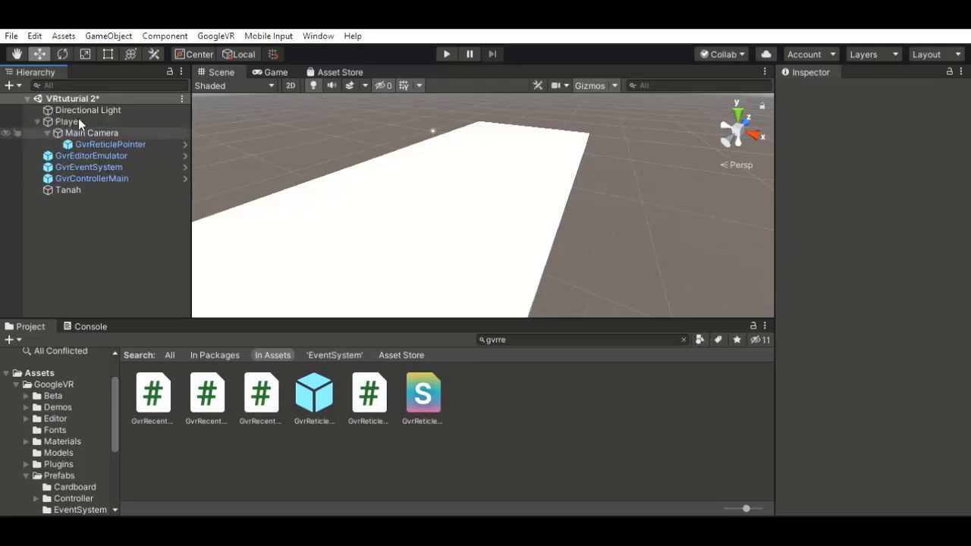
{"action": "left_click", "coordinate": [78, 120]}
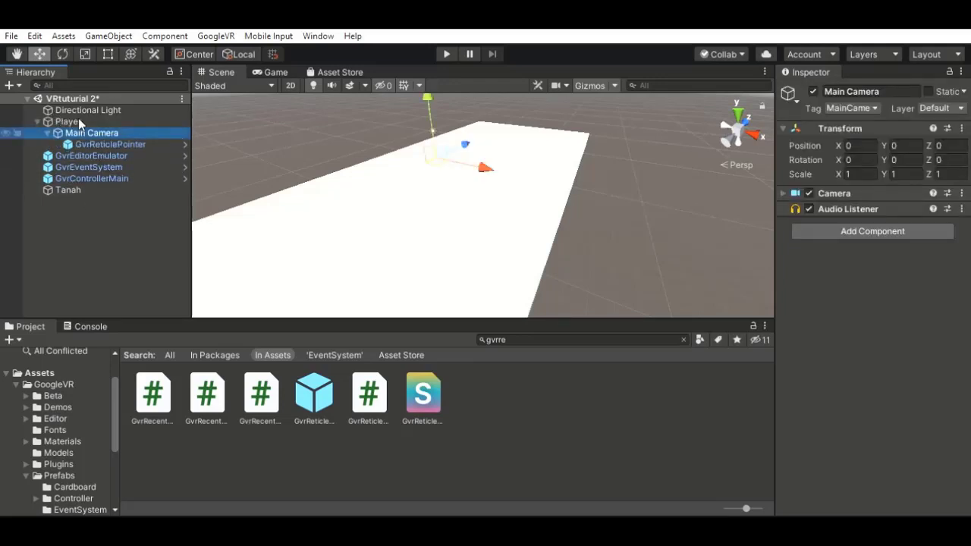
{"action": "left_click", "coordinate": [850, 216]}
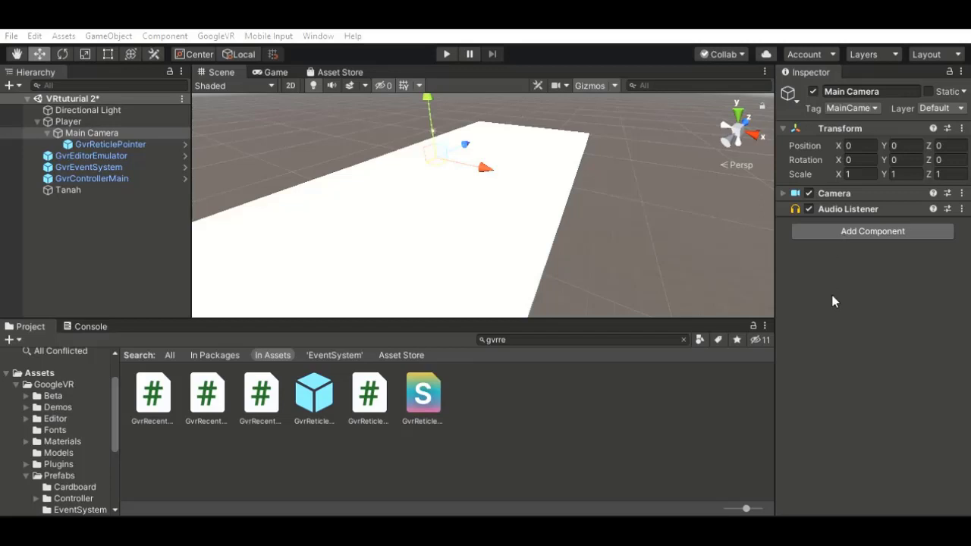
{"action": "left_click", "coordinate": [884, 302]}
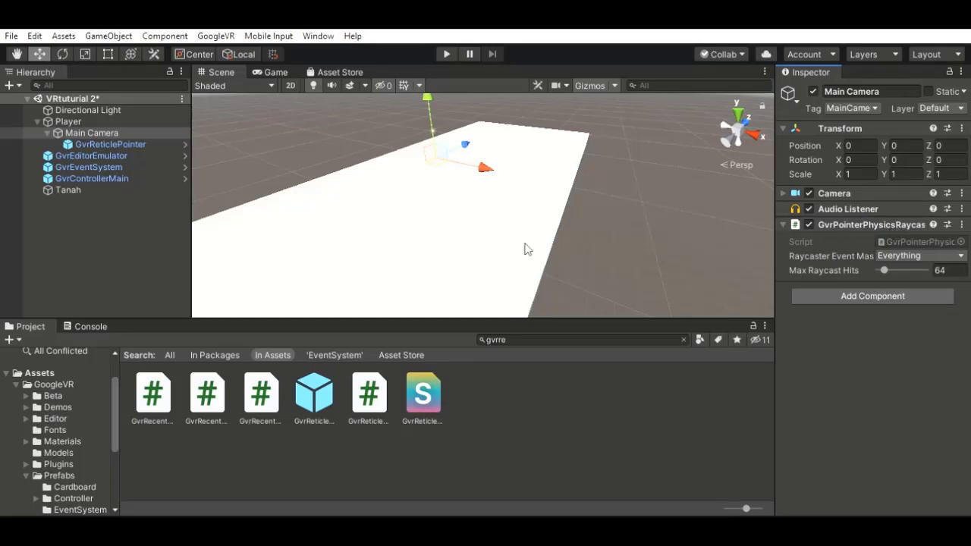
Step: Add a Character Controller and the VR Look Walk script to the Player object
{"action": "left_click", "coordinate": [37, 121]}
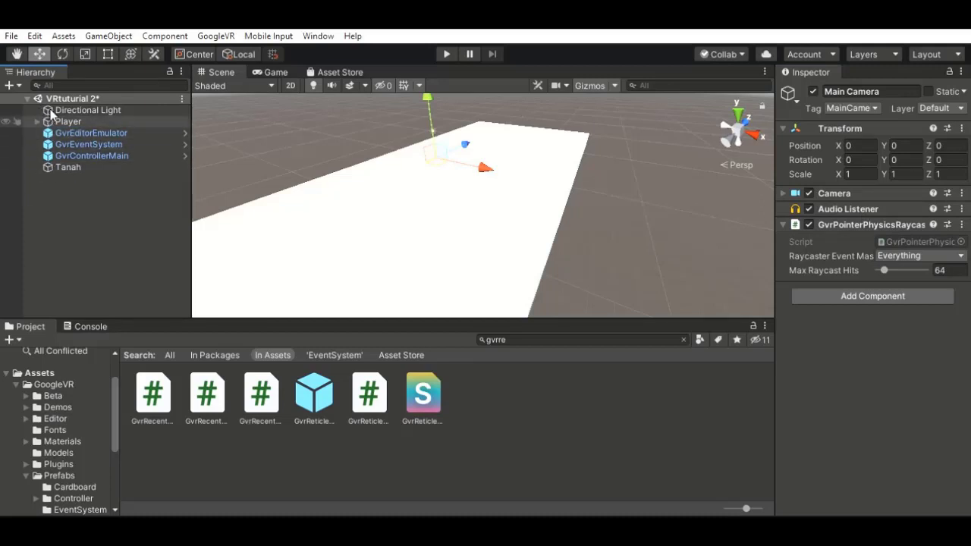
{"action": "left_click", "coordinate": [37, 121]}
{"action": "key", "text": "Up"}
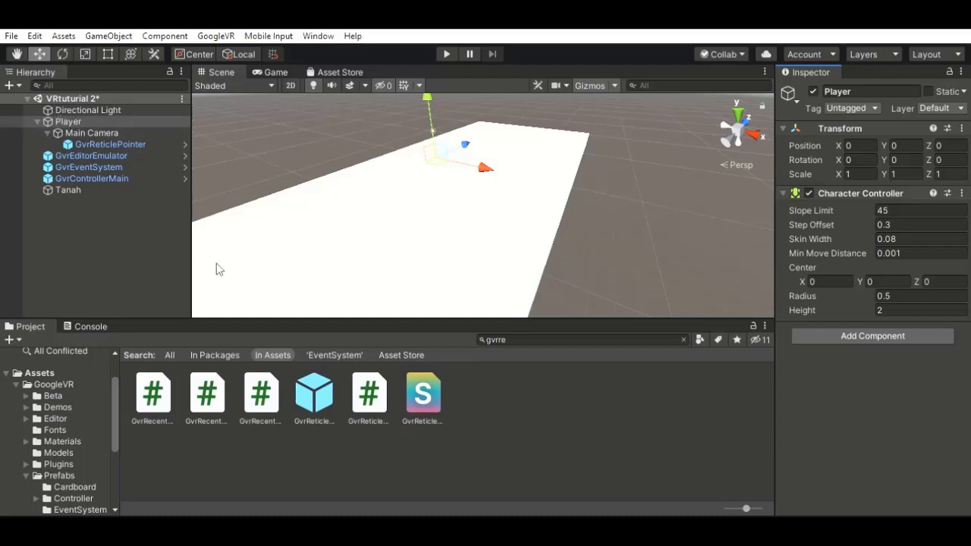
{"action": "left_click", "coordinate": [869, 322]}
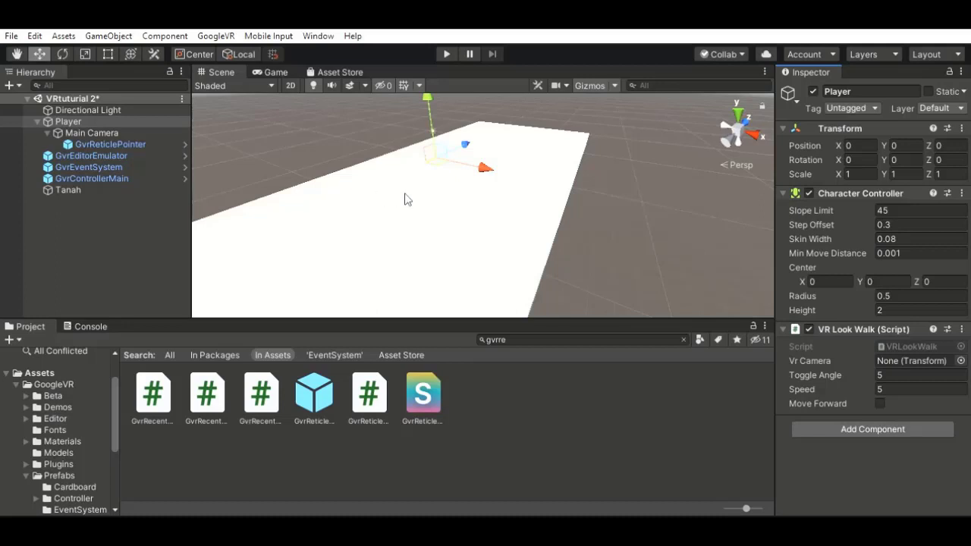
Step: Clear the project asset search and show the contents of the root Assets folder
{"action": "scroll", "coordinate": [405, 197], "scroll_direction": "down", "scroll_amount": 3}
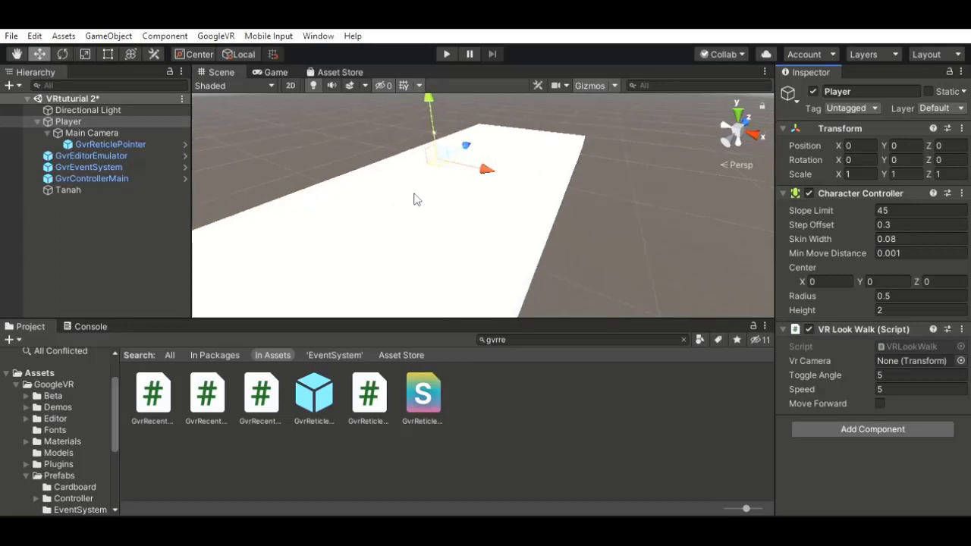
{"action": "middle_click_drag", "start_coordinate": [425, 204], "coordinate": [437, 222]}
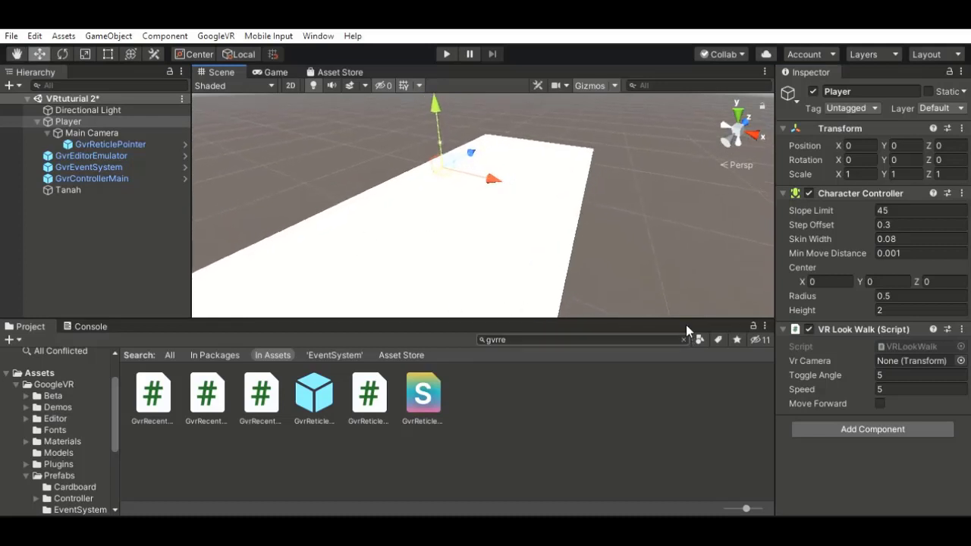
{"action": "left_click", "coordinate": [684, 340]}
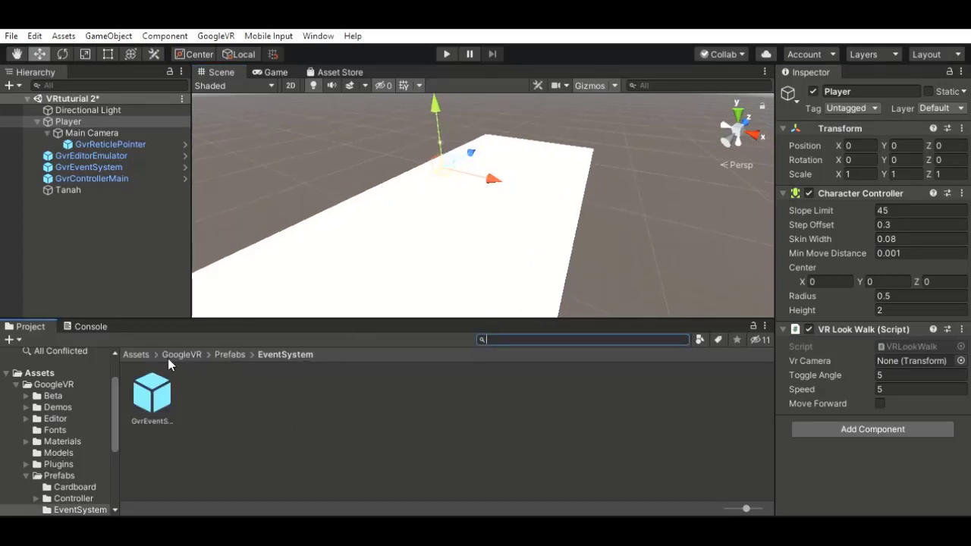
{"action": "left_click", "coordinate": [137, 354]}
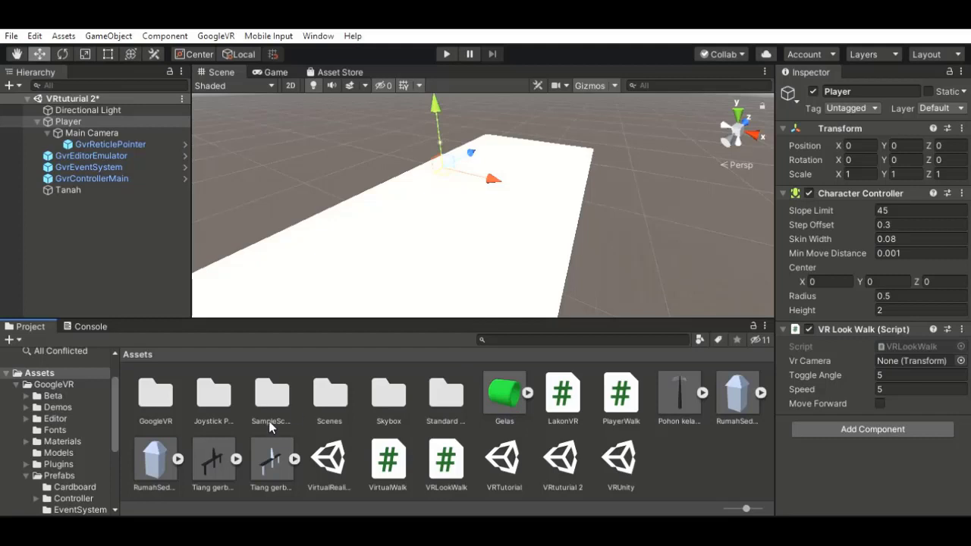
{"action": "left_click", "coordinate": [154, 458]}
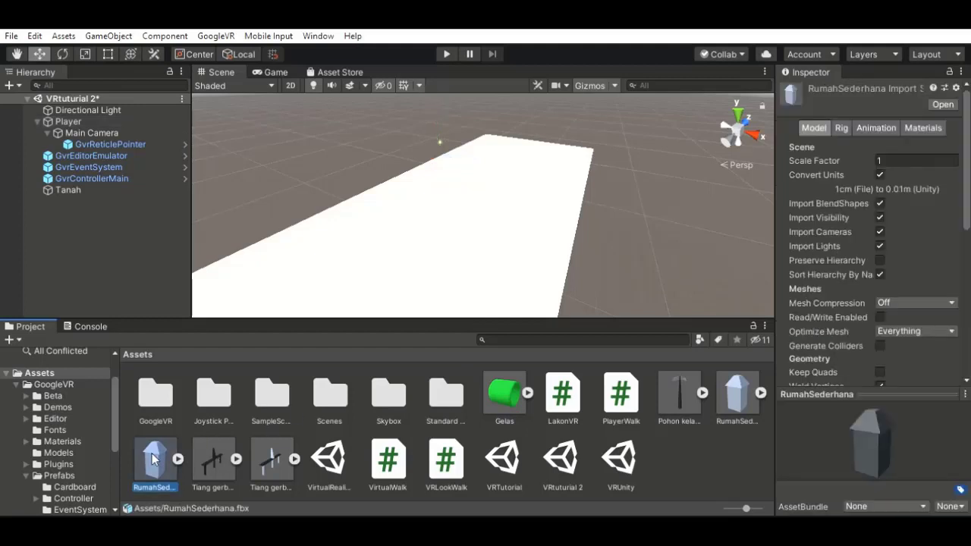
{"action": "left_click_drag", "start_coordinate": [154, 458], "coordinate": [523, 144]}
{"action": "scroll", "coordinate": [523, 150], "scroll_direction": "down", "scroll_amount": 6}
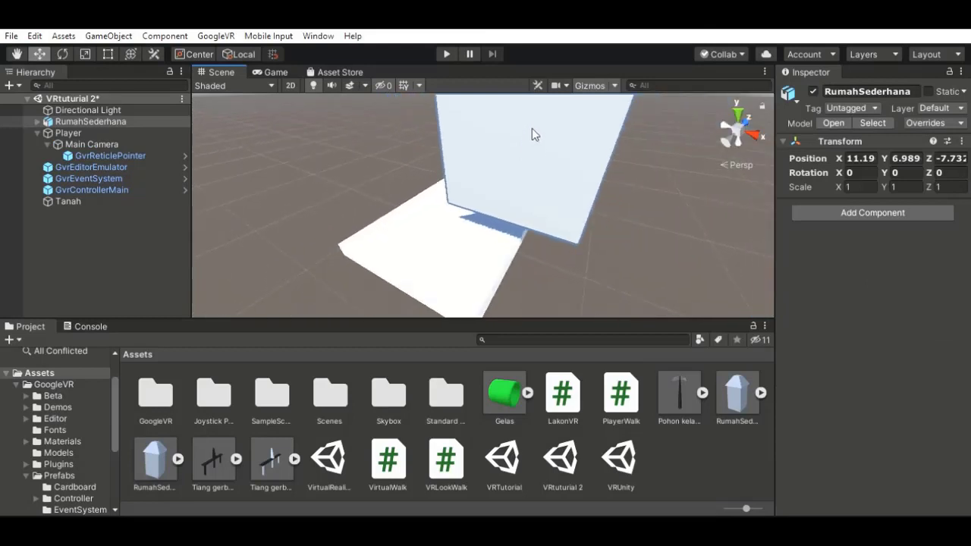
{"action": "left_click", "coordinate": [519, 123]}
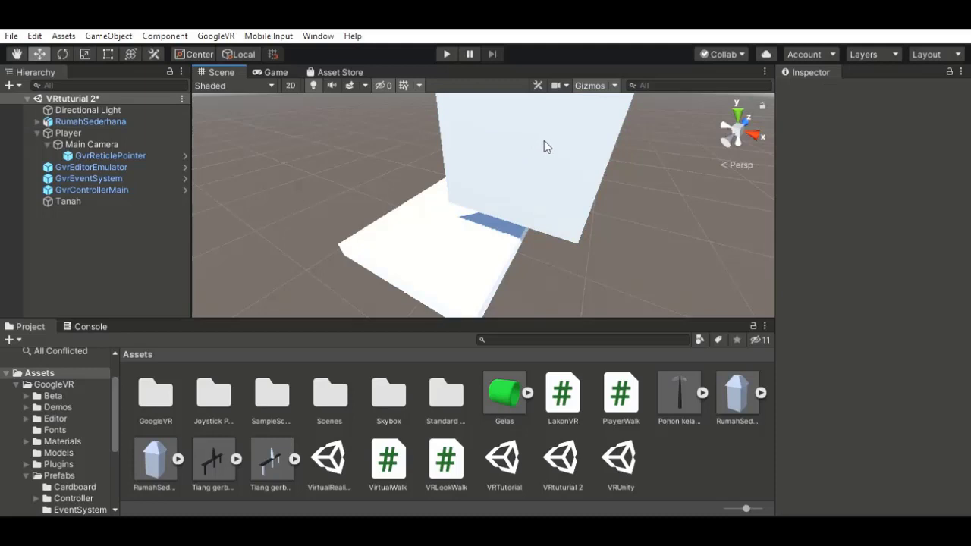
{"action": "left_click", "coordinate": [553, 157]}
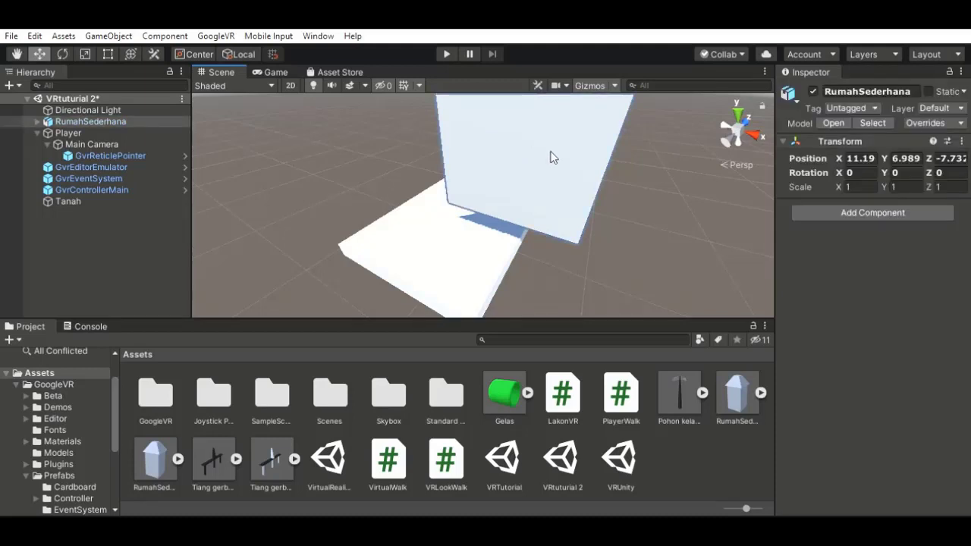
{"action": "key", "text": "Delete"}
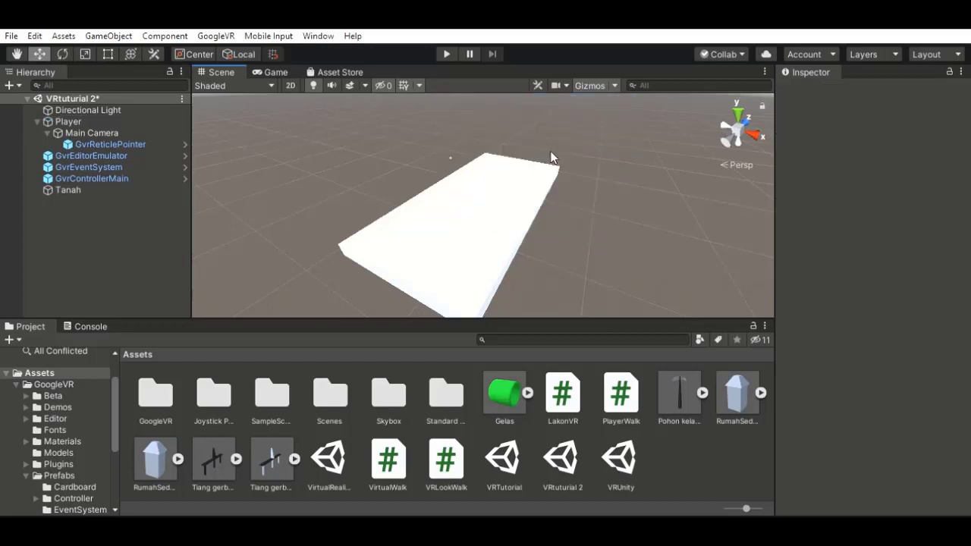
Step: Place the RumahSederhana 1 house model in the scene on the Tanah slab
{"action": "left_click", "coordinate": [741, 389]}
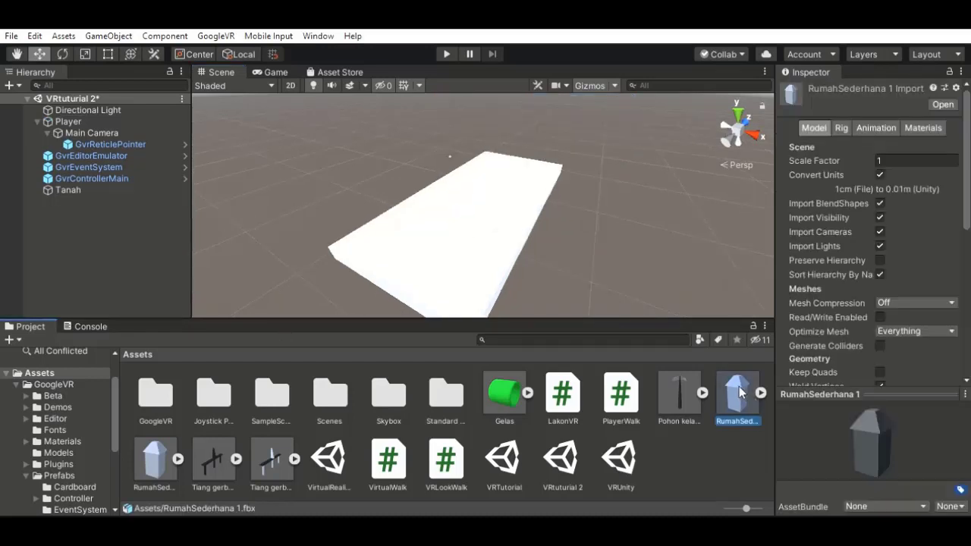
{"action": "left_click_drag", "start_coordinate": [478, 258], "coordinate": [485, 155]}
{"action": "scroll", "coordinate": [486, 155], "scroll_direction": "down", "scroll_amount": 5}
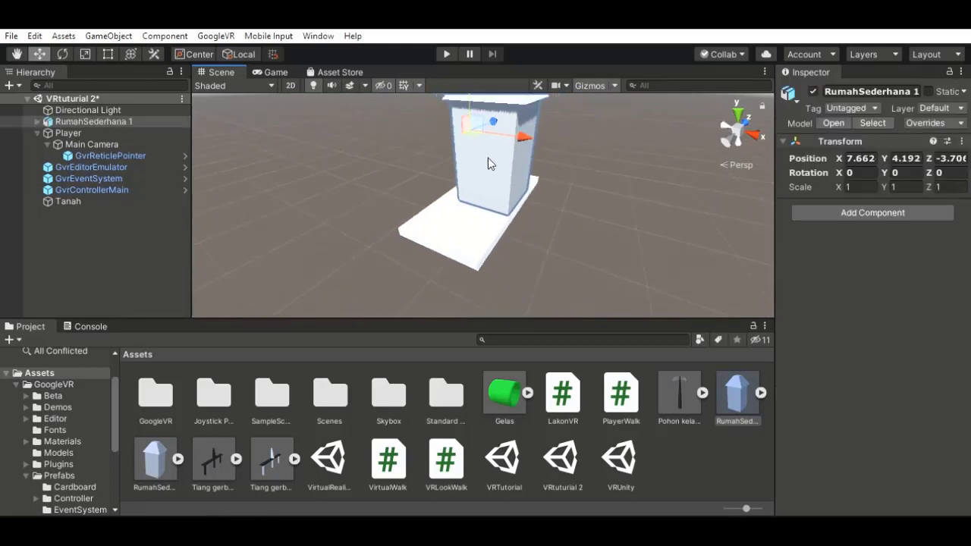
Step: Set the RumahSederhana 1 model's position to X 0, Y 0 and Z 0
{"action": "scroll", "coordinate": [488, 164], "scroll_direction": "up", "scroll_amount": 3}
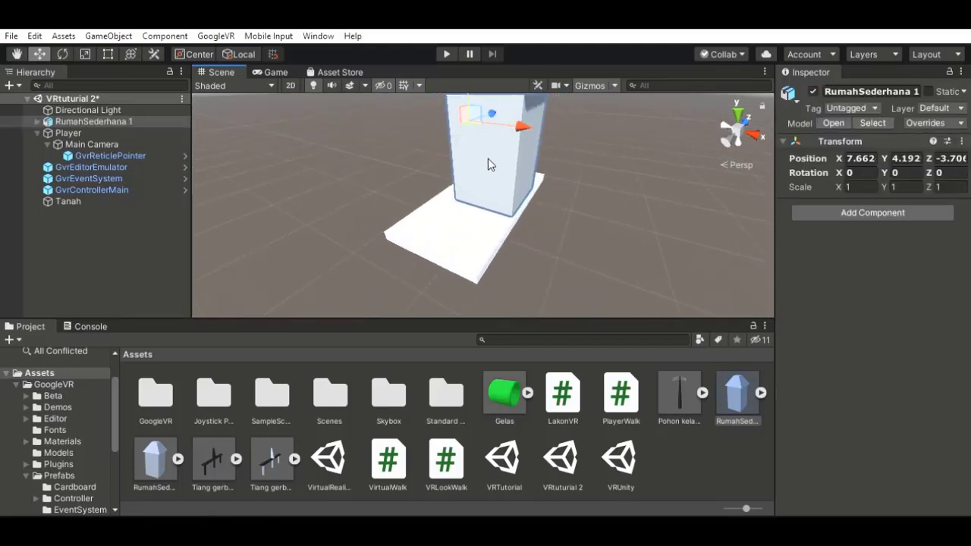
{"action": "left_click", "coordinate": [870, 153]}
{"action": "type", "text": "0"}
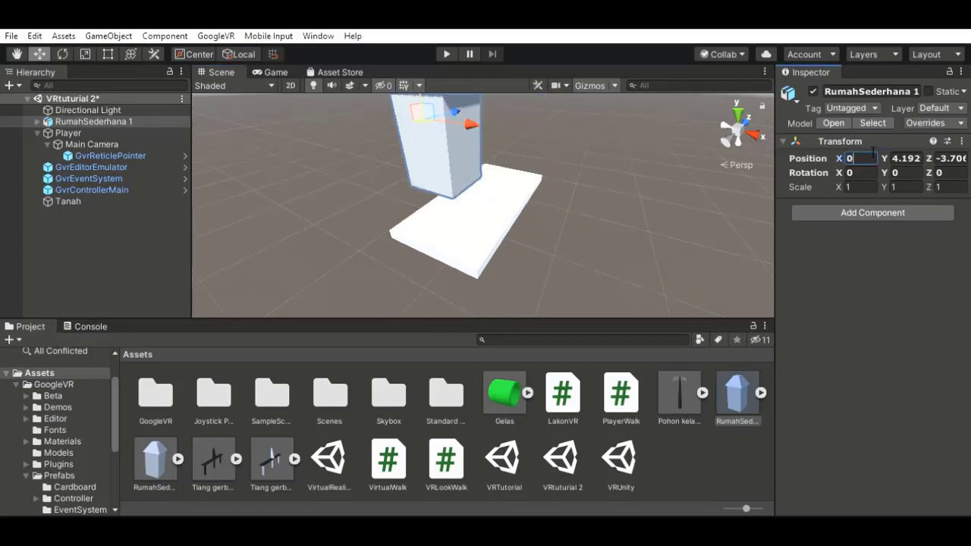
{"action": "left_click", "coordinate": [907, 159]}
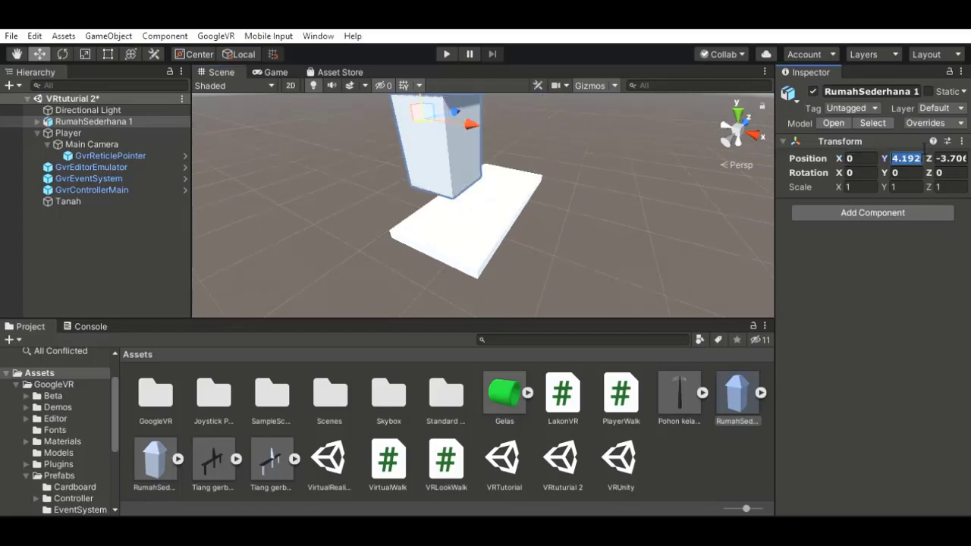
{"action": "type", "text": "0"}
{"action": "left_click", "coordinate": [958, 157]}
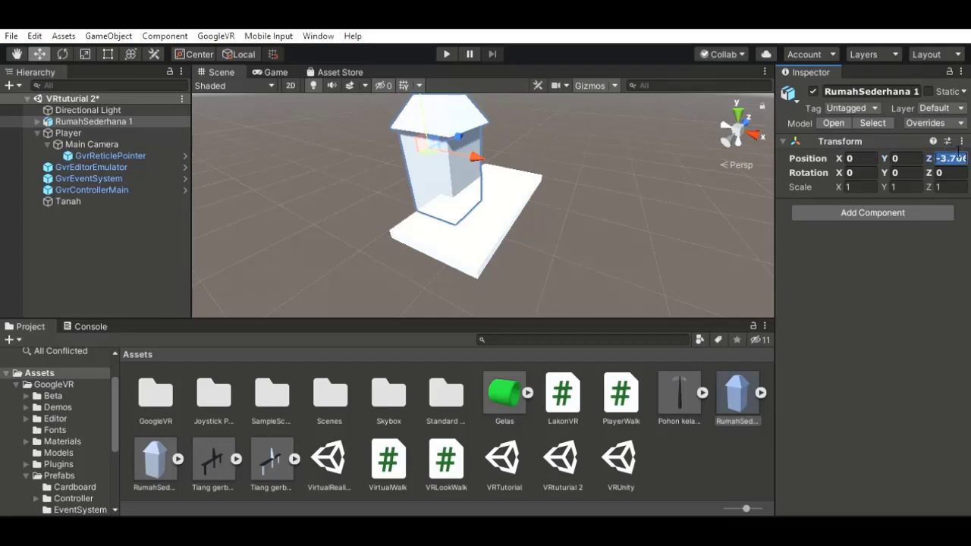
{"action": "type", "text": "0"}
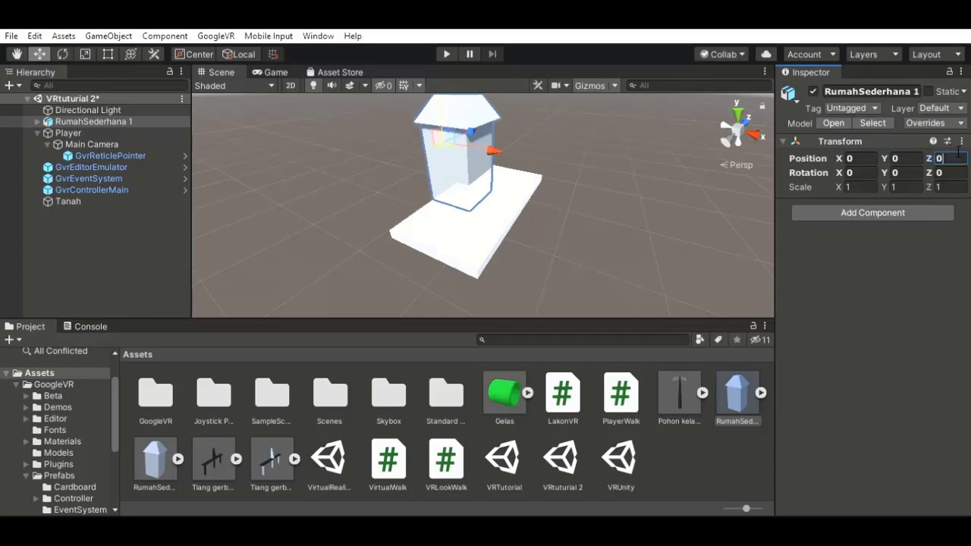
Step: Move the RumahSederhana 1 house onto the Tanah slab, to about X 6.8 and Y 4
{"action": "left_click", "coordinate": [551, 194]}
{"action": "scroll", "coordinate": [550, 194], "scroll_direction": "up", "scroll_amount": 2}
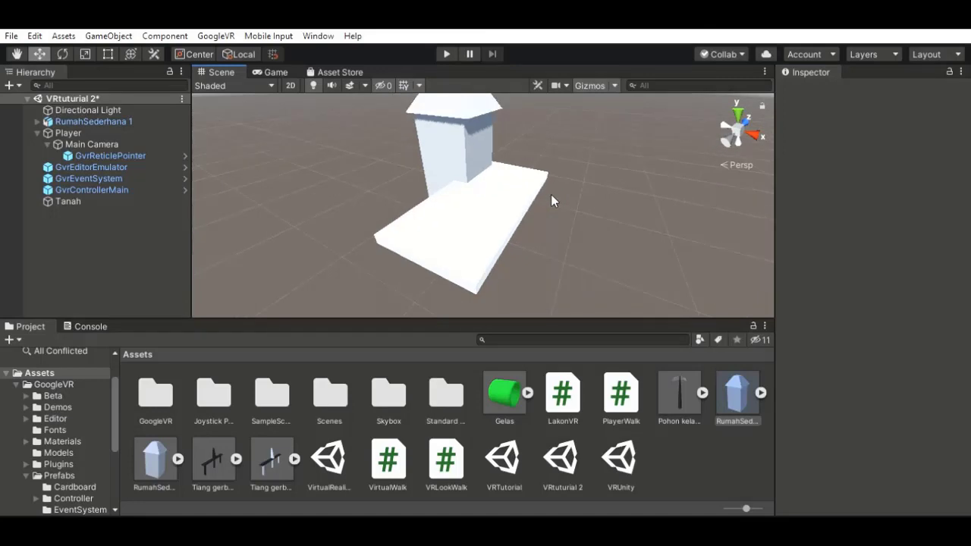
{"action": "left_click", "coordinate": [449, 138]}
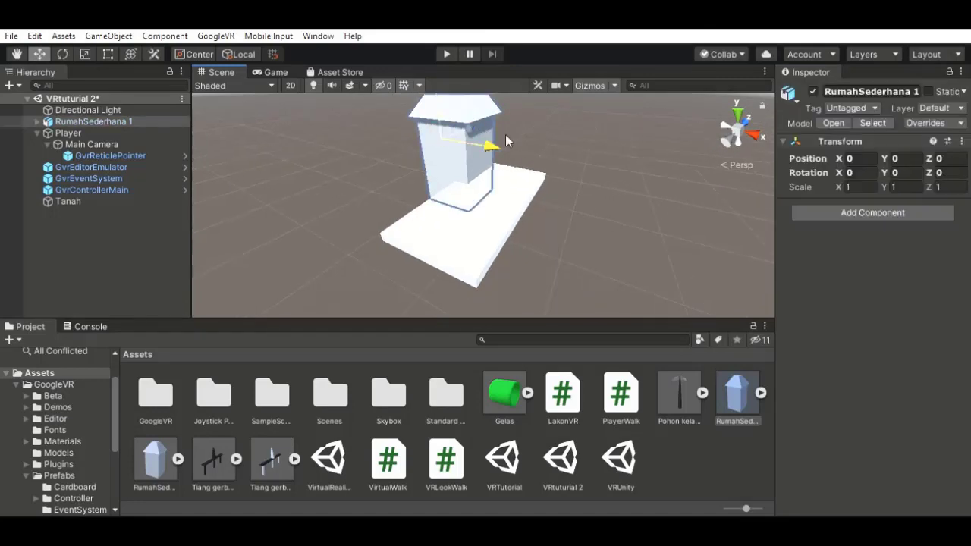
{"action": "left_click_drag", "start_coordinate": [507, 141], "coordinate": [519, 144]}
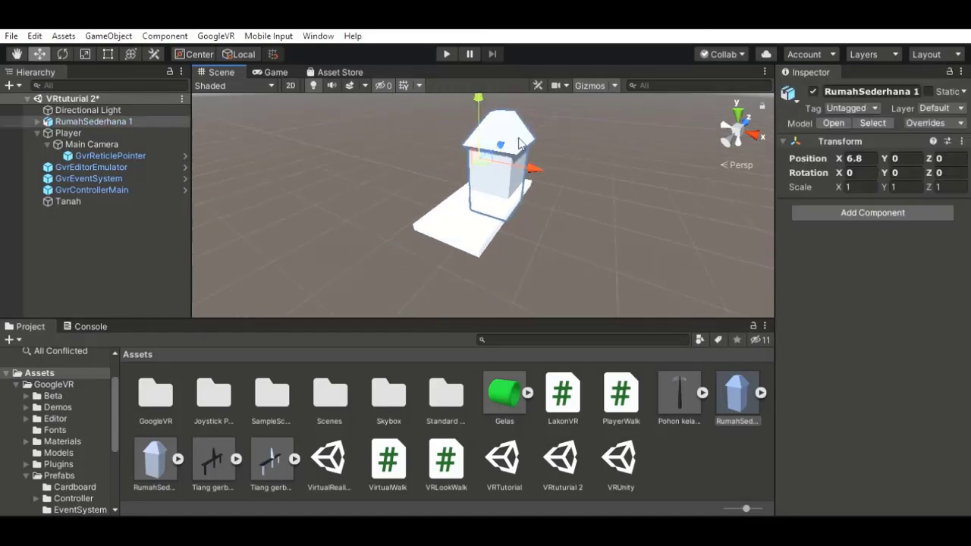
{"action": "mouse_move", "coordinate": [479, 90]}
{"action": "left_mouse_down"}
{"action": "mouse_move", "coordinate": [478, 52]}
{"action": "mouse_move", "coordinate": [478, 75]}
{"action": "left_mouse_up"}
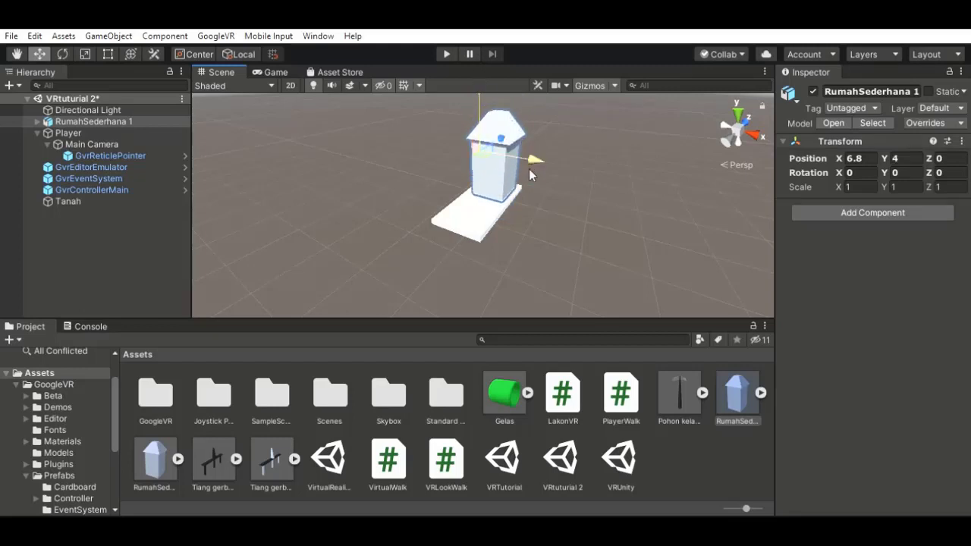
Step: Enlarge the Tanah ground slab by setting its scale to X 20 and Z 30
{"action": "scroll", "coordinate": [533, 169], "scroll_direction": "up", "scroll_amount": 5}
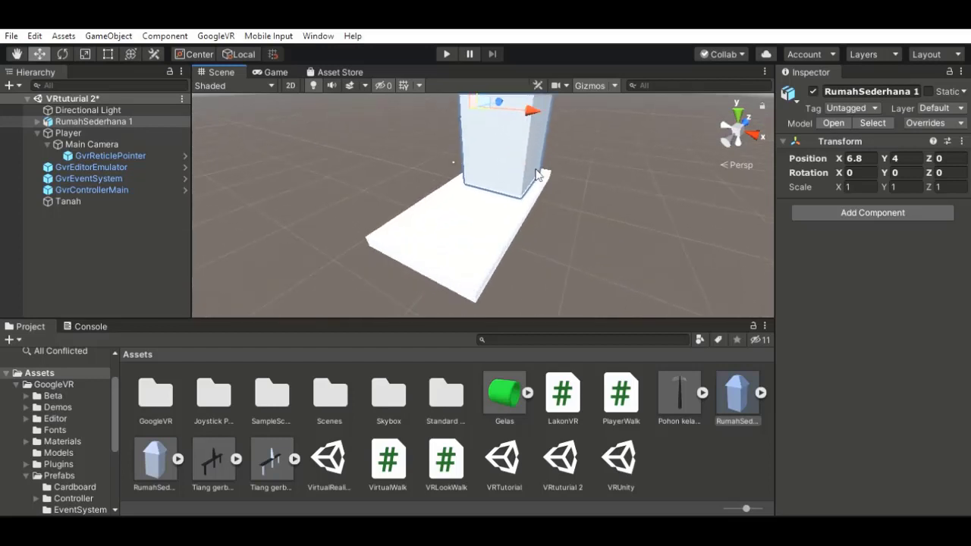
{"action": "scroll", "coordinate": [541, 167], "scroll_direction": "up", "scroll_amount": 3}
{"action": "scroll", "coordinate": [541, 167], "scroll_direction": "down", "scroll_amount": 3}
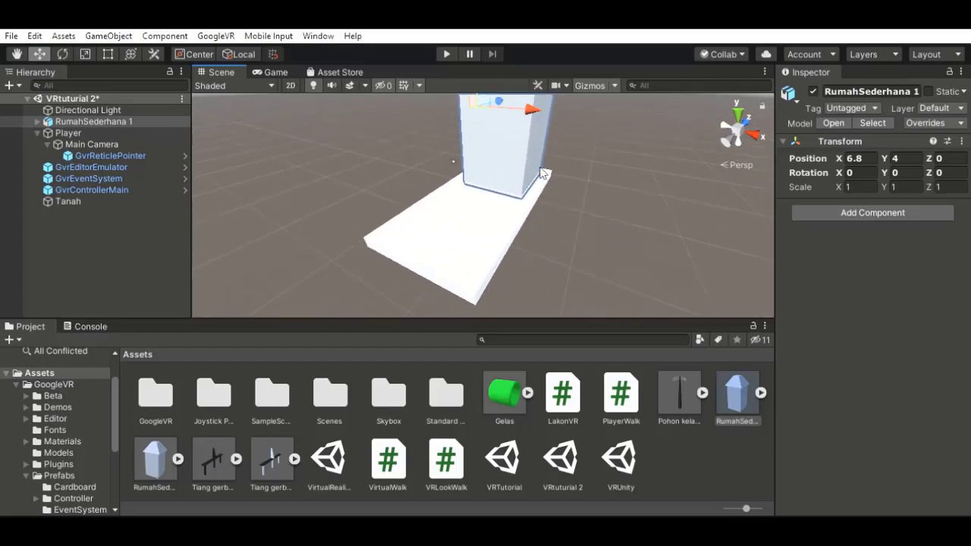
{"action": "left_click", "coordinate": [512, 205]}
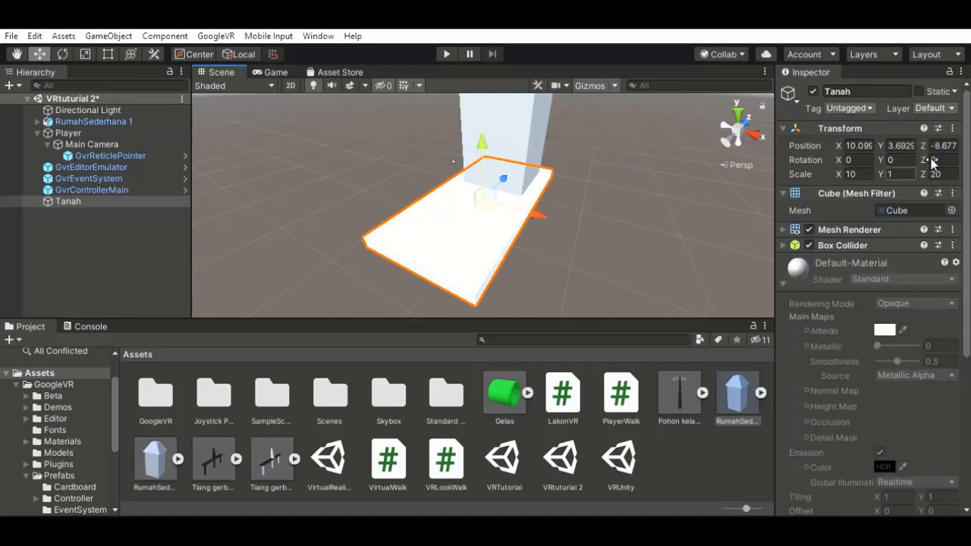
{"action": "left_click", "coordinate": [865, 170]}
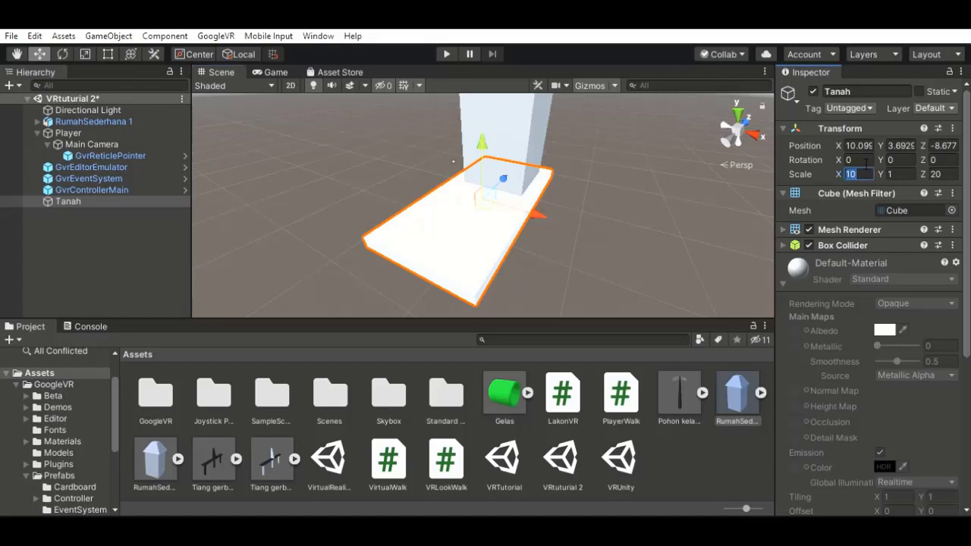
{"action": "type", "text": "2"}
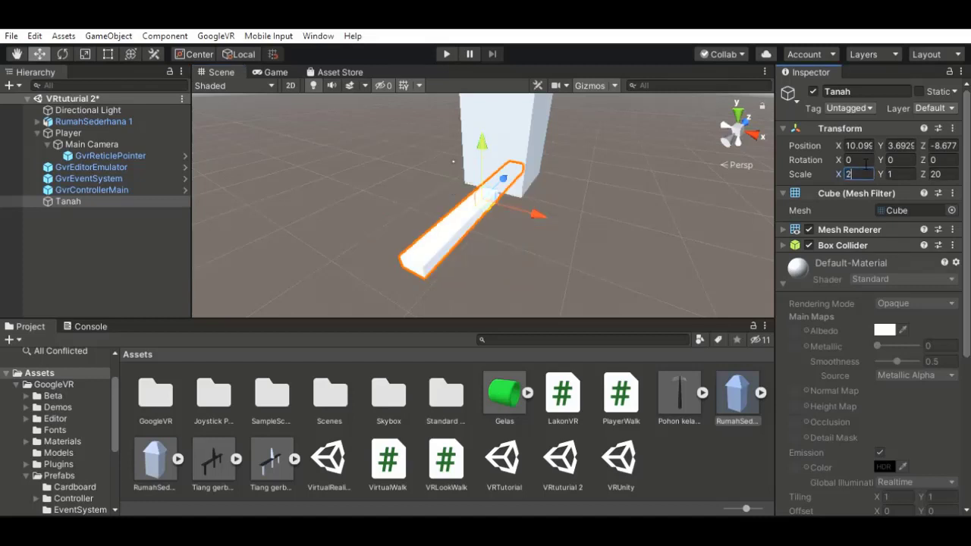
{"action": "type", "text": "0"}
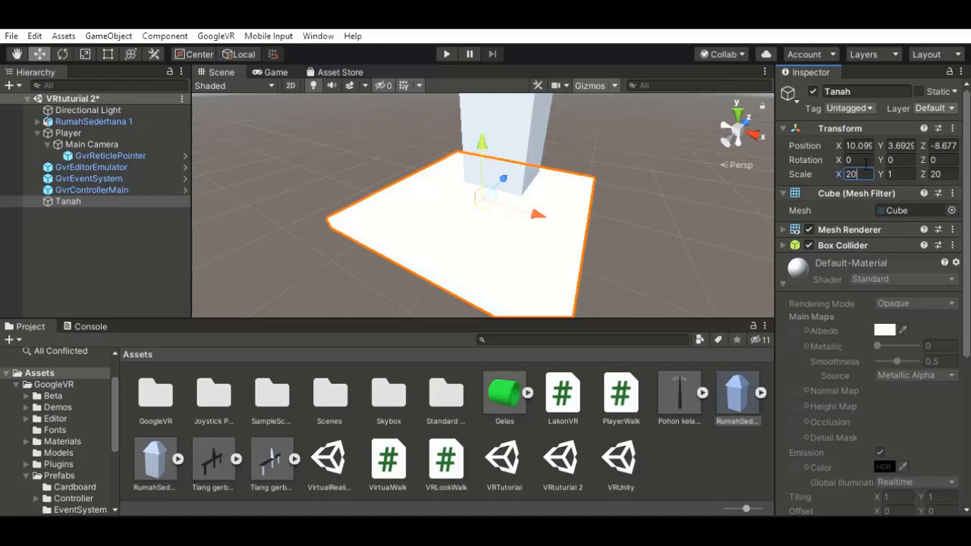
{"action": "left_click", "coordinate": [948, 173]}
{"action": "type", "text": "3"}
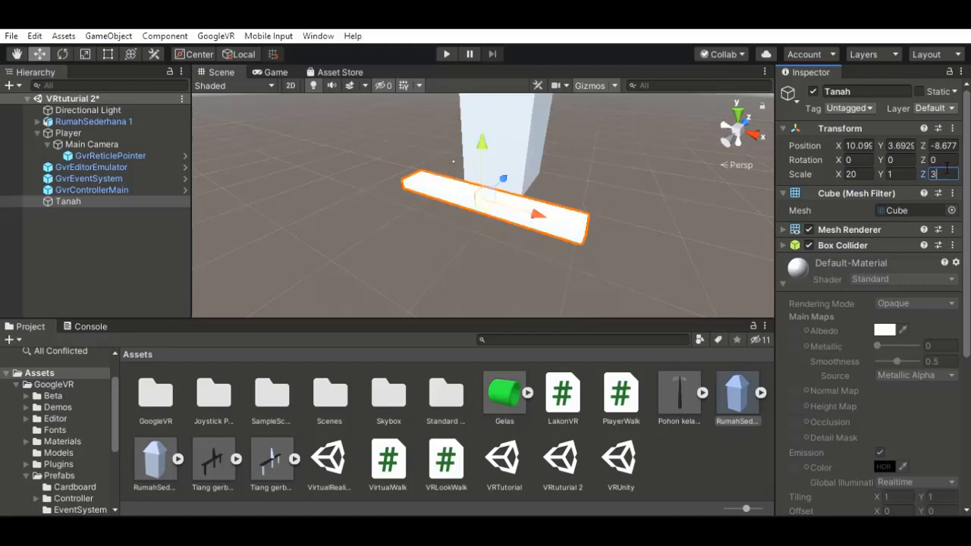
{"action": "type", "text": "0"}
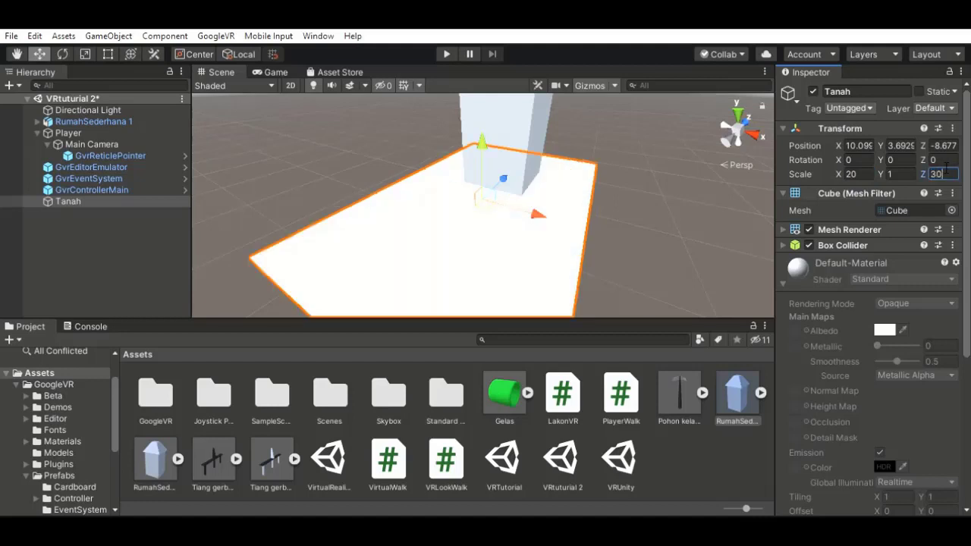
{"action": "left_click", "coordinate": [660, 191]}
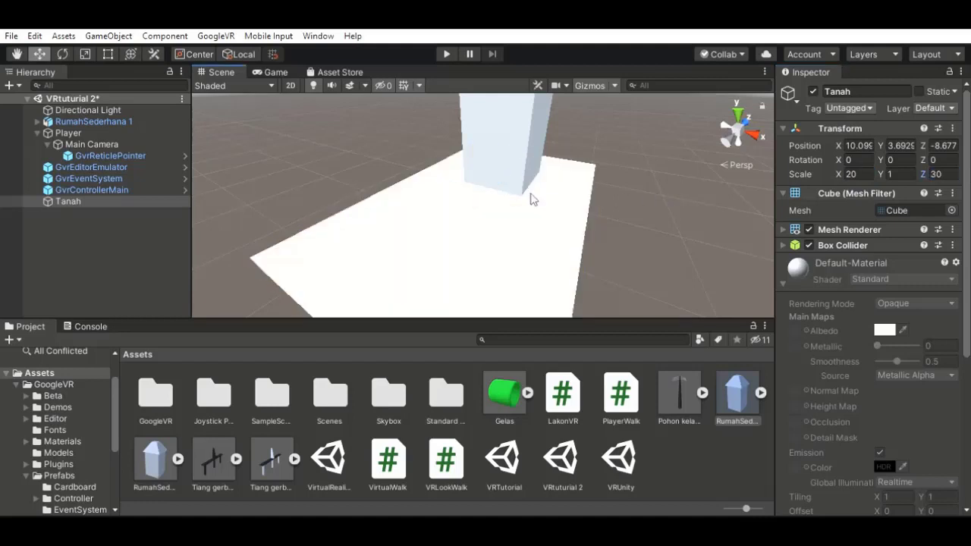
Step: Place the Tiang gerbang kampus utm 1 gate model on the Tanah slab in front of the house, at about X 12.5, Y 4.2, Z -17.2
{"action": "mouse_move", "coordinate": [560, 200]}
{"action": "middle_mouse_down"}
{"action": "mouse_move", "coordinate": [492, 174]}
{"action": "mouse_move", "coordinate": [521, 288]}
{"action": "mouse_move", "coordinate": [523, 250]}
{"action": "mouse_move", "coordinate": [554, 209]}
{"action": "mouse_move", "coordinate": [609, 202]}
{"action": "mouse_move", "coordinate": [570, 208]}
{"action": "middle_mouse_up"}
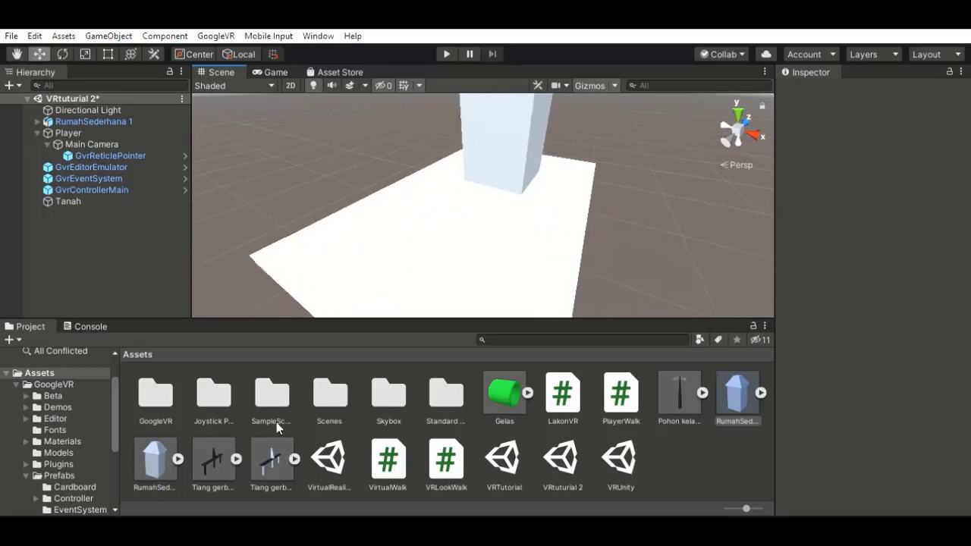
{"action": "left_click", "coordinate": [206, 448]}
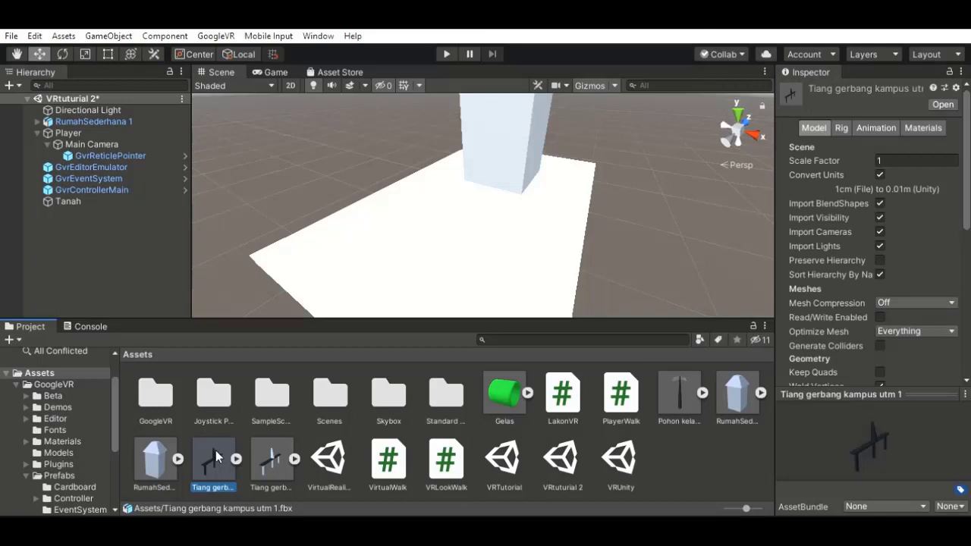
{"action": "left_click_drag", "start_coordinate": [307, 347], "coordinate": [453, 245]}
{"action": "scroll", "coordinate": [619, 209], "scroll_direction": "down", "scroll_amount": 2}
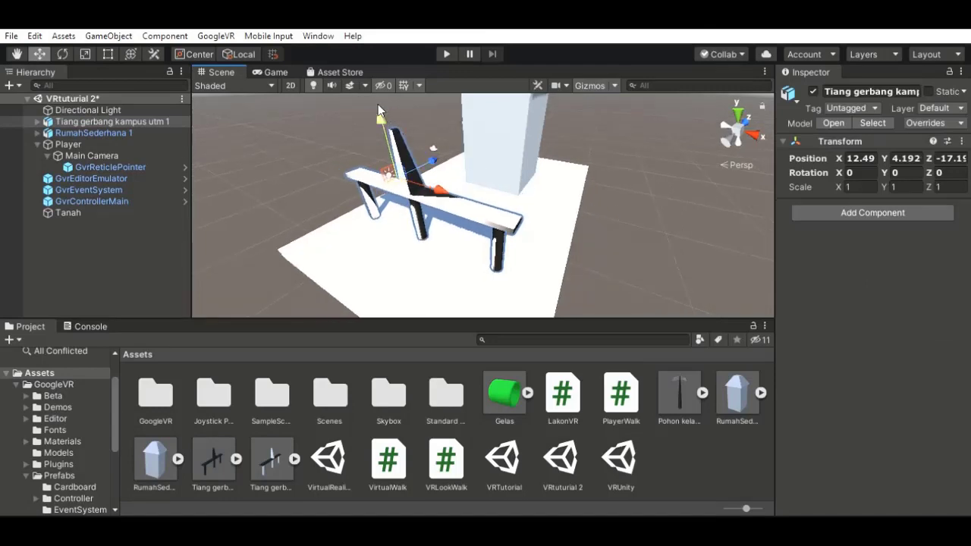
Step: Disable the Camera component of the gate model's Camera child and deactivate that Camera object
{"action": "left_click", "coordinate": [91, 122]}
{"action": "left_click", "coordinate": [37, 121]}
{"action": "left_click", "coordinate": [78, 132]}
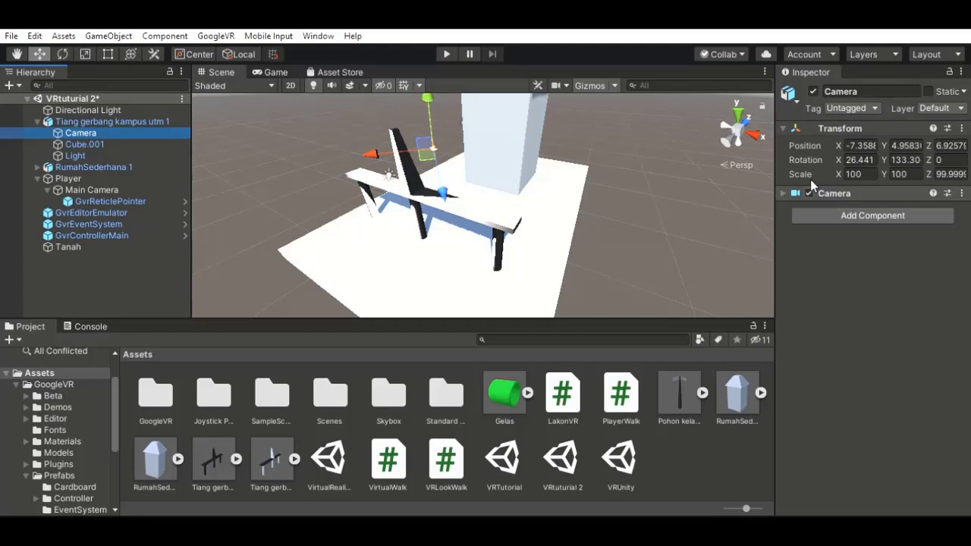
{"action": "left_click", "coordinate": [809, 192]}
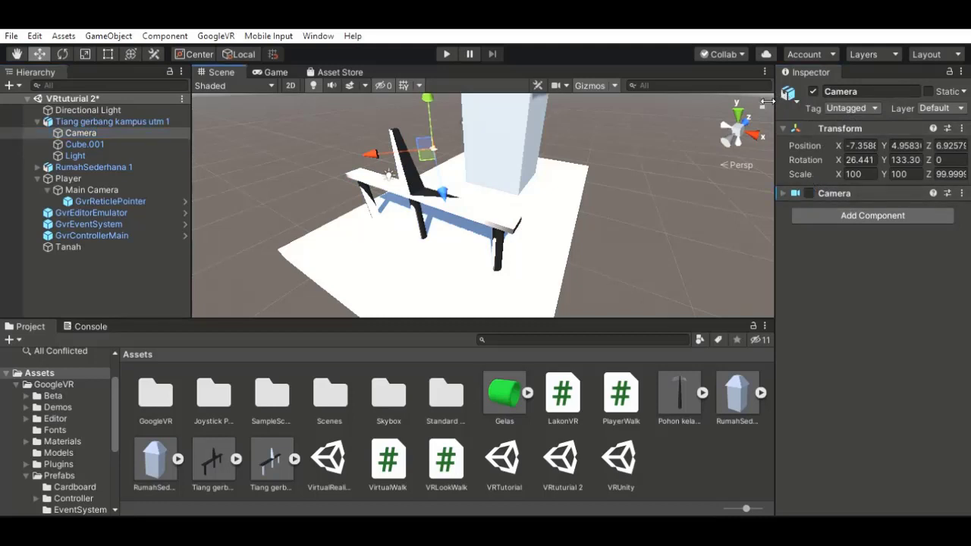
{"action": "left_click_drag", "start_coordinate": [774, 100], "coordinate": [701, 110]}
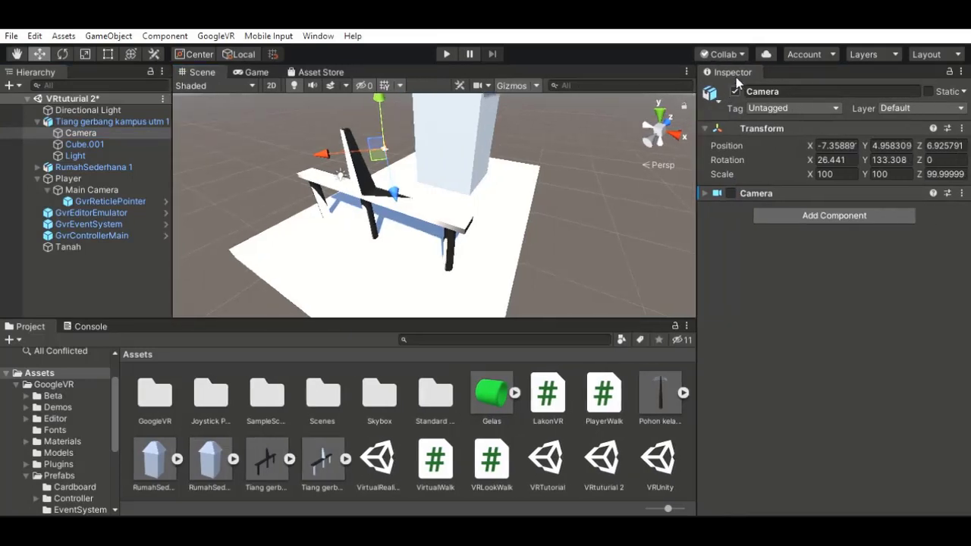
{"action": "left_click", "coordinate": [735, 91]}
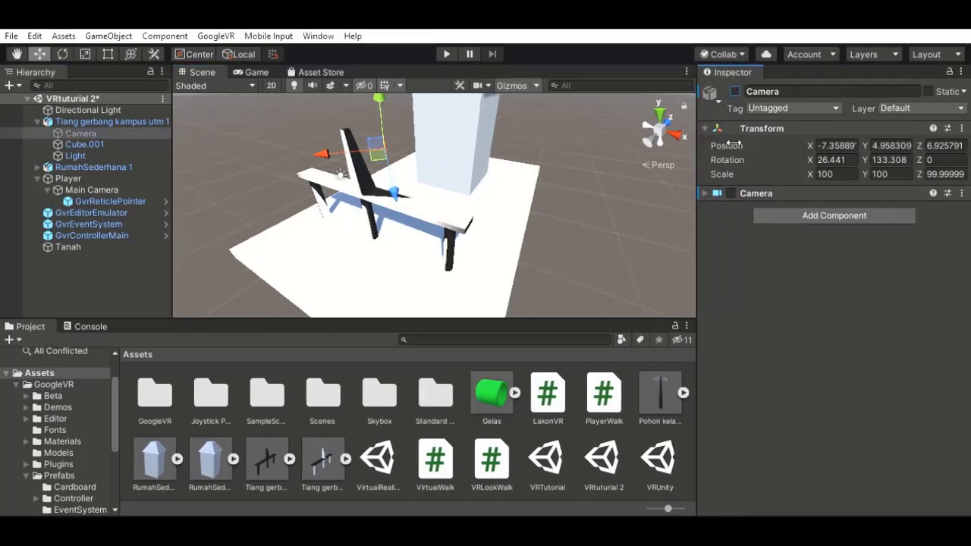
{"action": "left_click_drag", "start_coordinate": [772, 142], "coordinate": [542, 179]}
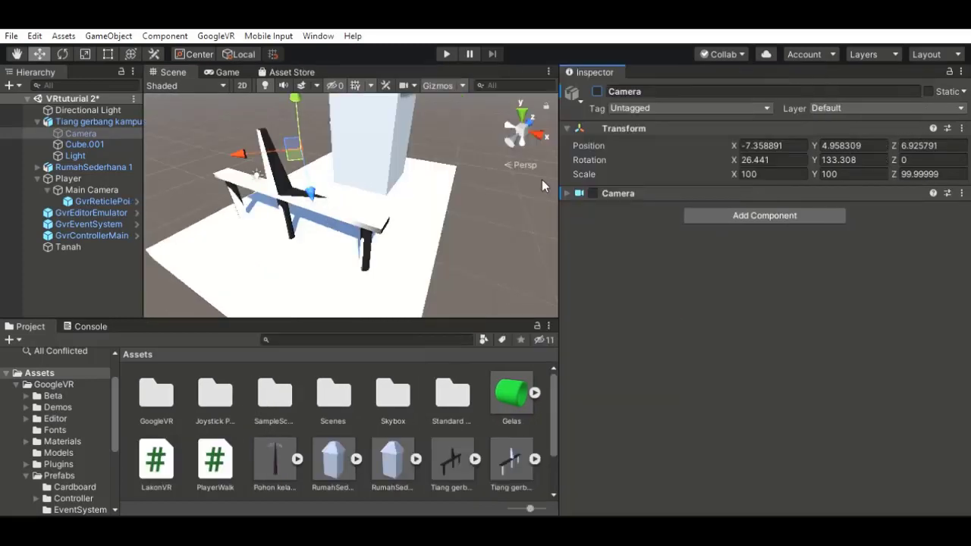
Step: Disable the Camera component of RumahSederhana 1's Camera child and deactivate that Camera object
{"action": "scroll", "coordinate": [468, 204], "scroll_direction": "down", "scroll_amount": 5}
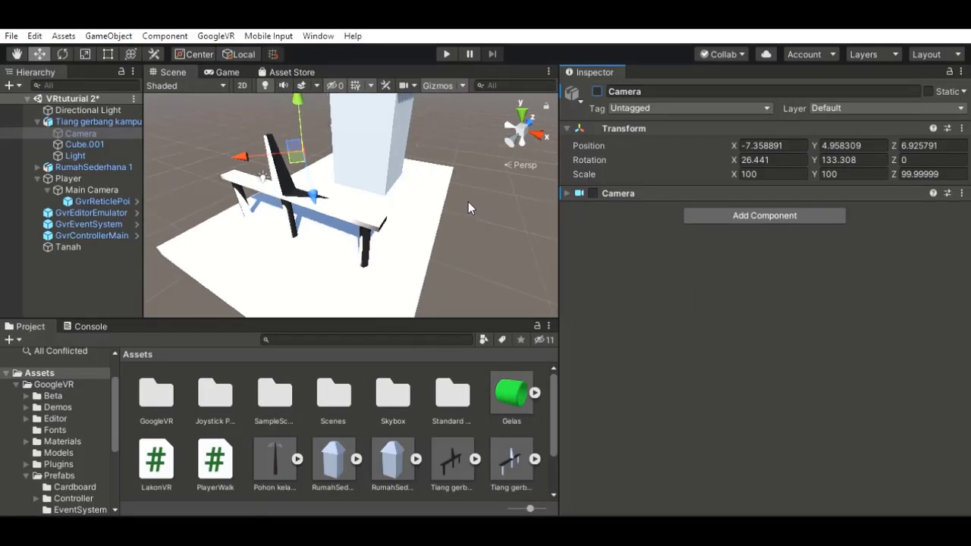
{"action": "scroll", "coordinate": [468, 202], "scroll_direction": "down", "scroll_amount": 1}
{"action": "left_click", "coordinate": [374, 135]}
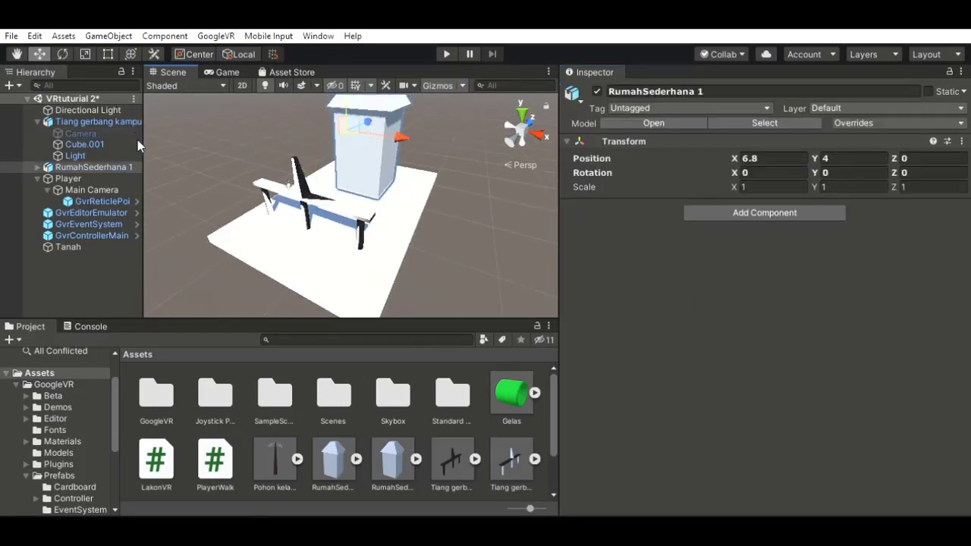
{"action": "left_click", "coordinate": [37, 121]}
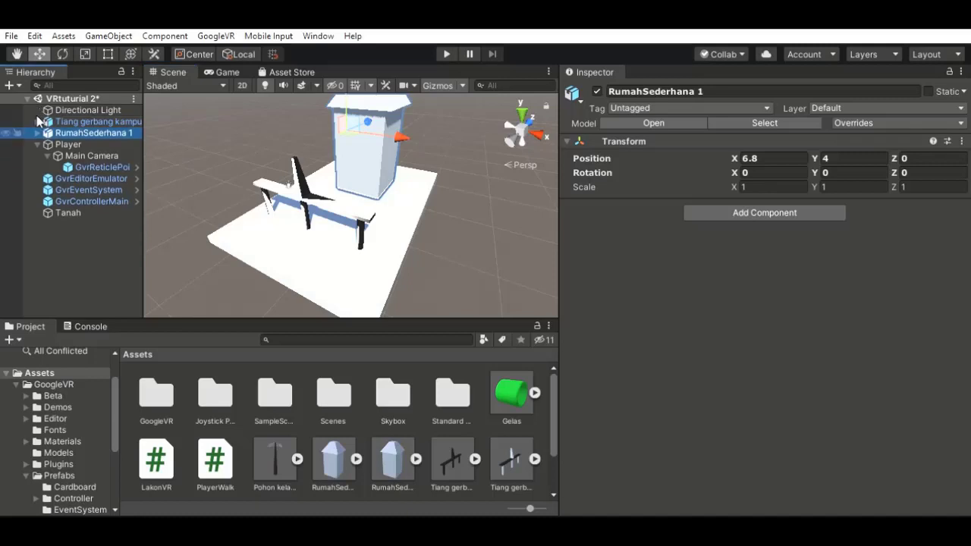
{"action": "left_click", "coordinate": [37, 133]}
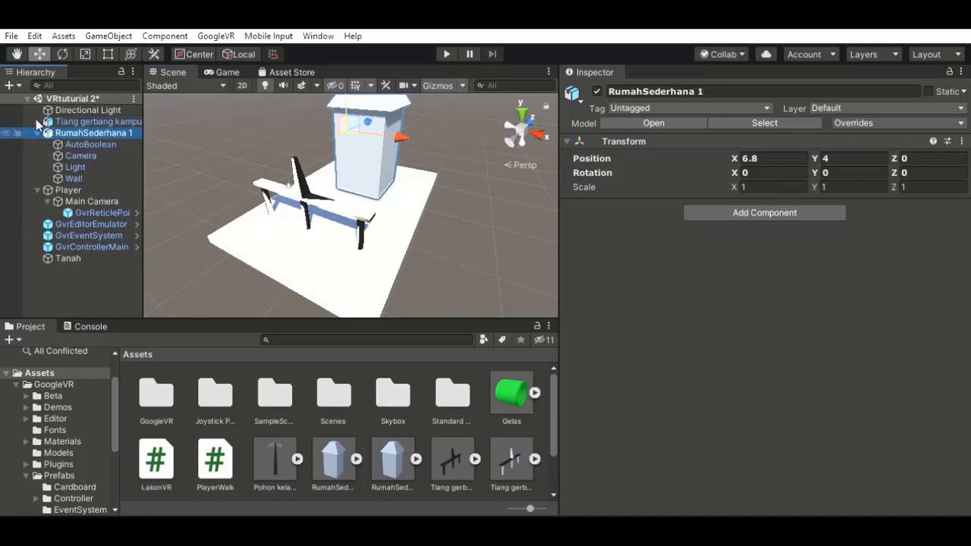
{"action": "left_click", "coordinate": [76, 156]}
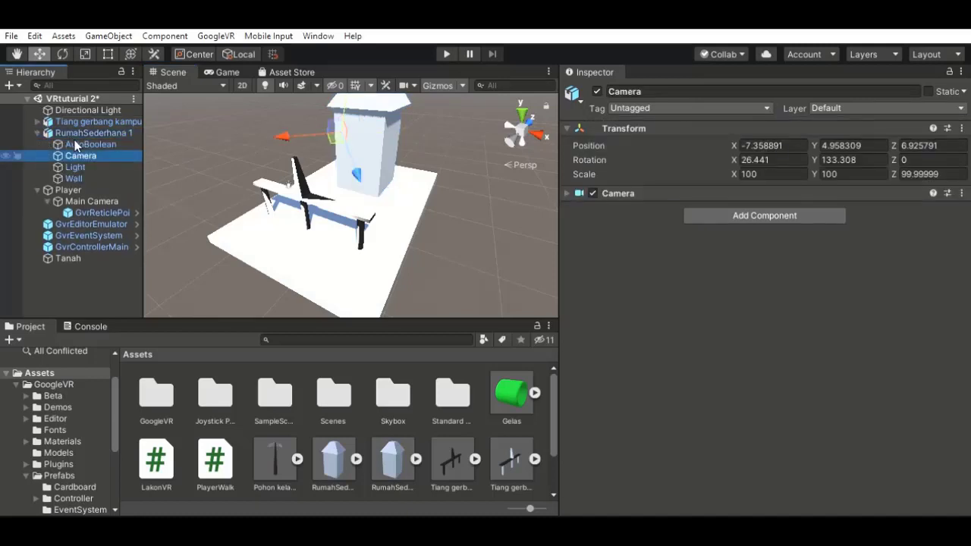
{"action": "left_click", "coordinate": [595, 178]}
{"action": "left_click", "coordinate": [597, 91]}
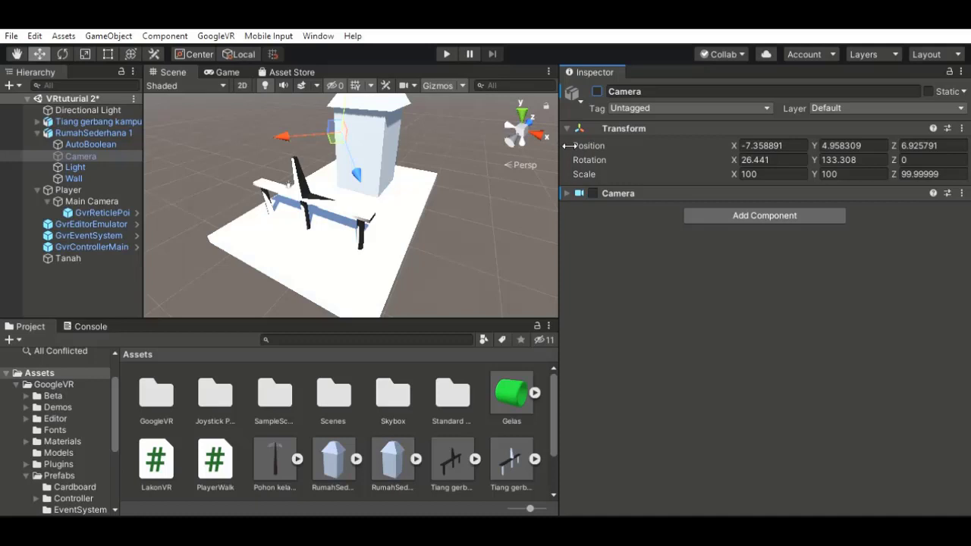
{"action": "left_click_drag", "start_coordinate": [559, 144], "coordinate": [767, 150]}
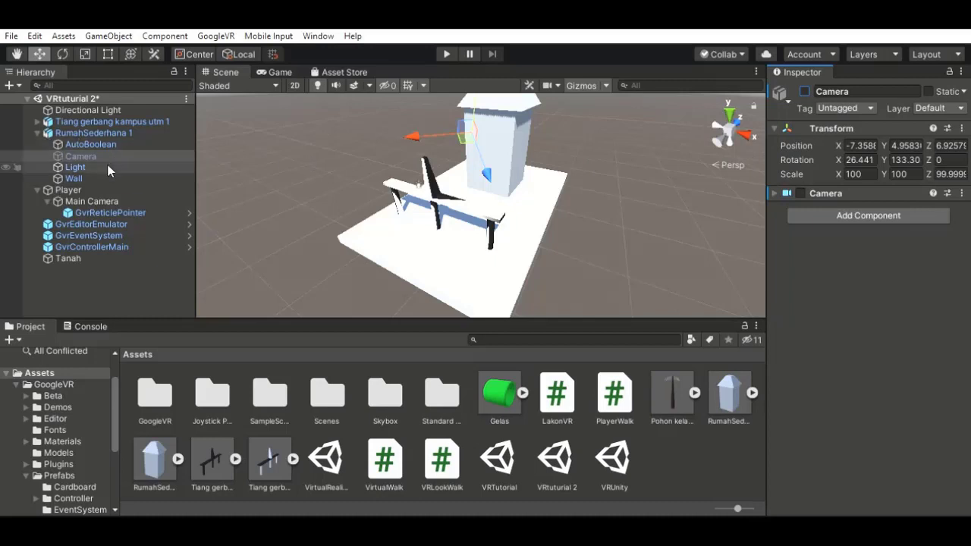
Step: Move the Light child of Tiang gerbang kampus utm 1 up and away from the gate, to about X -9.3, Y 13.3, Z -3
{"action": "left_click", "coordinate": [80, 156]}
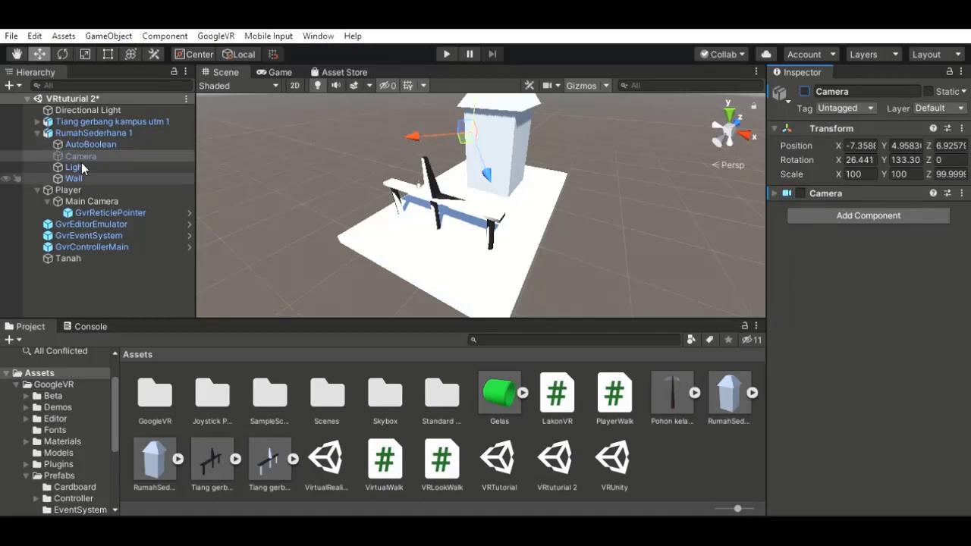
{"action": "left_click", "coordinate": [37, 133]}
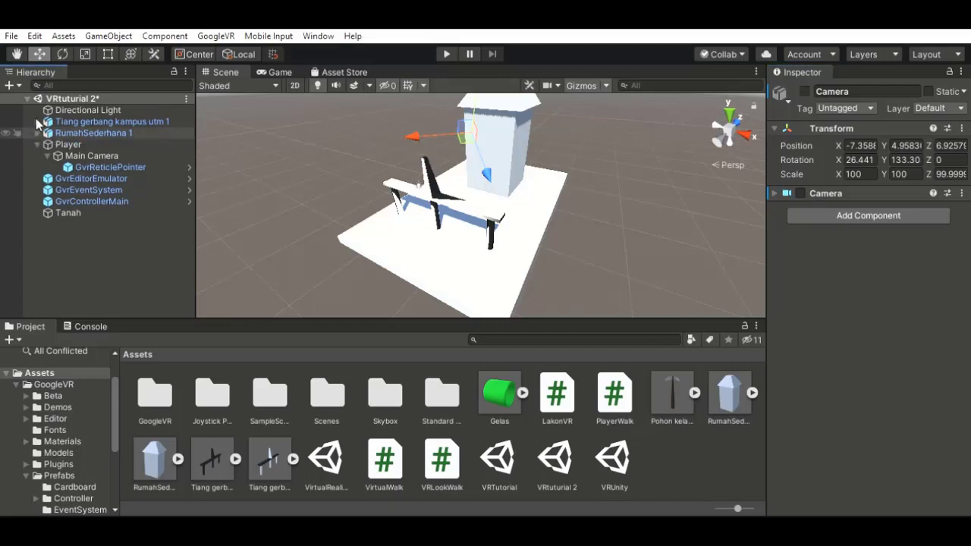
{"action": "left_click", "coordinate": [37, 122]}
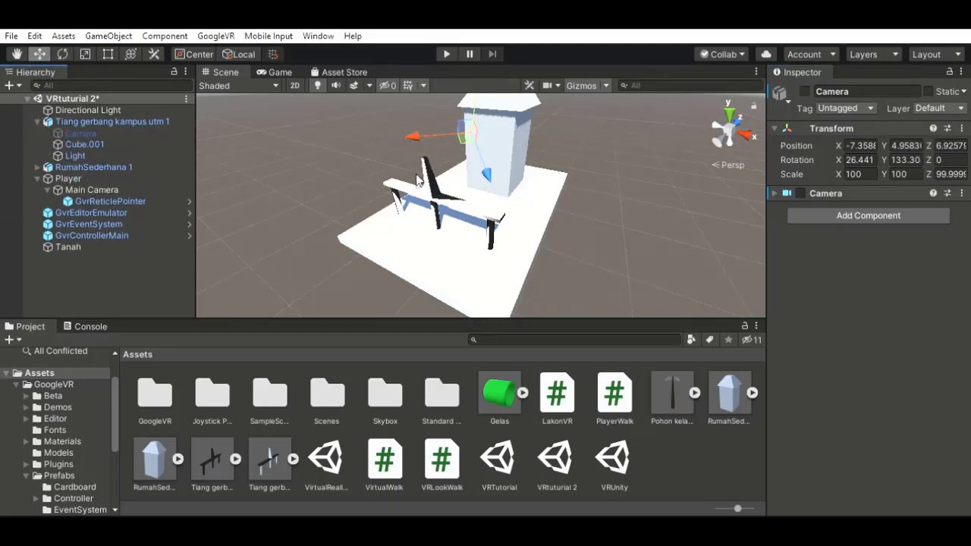
{"action": "key", "text": "Down"}
{"action": "key", "text": "Down"}
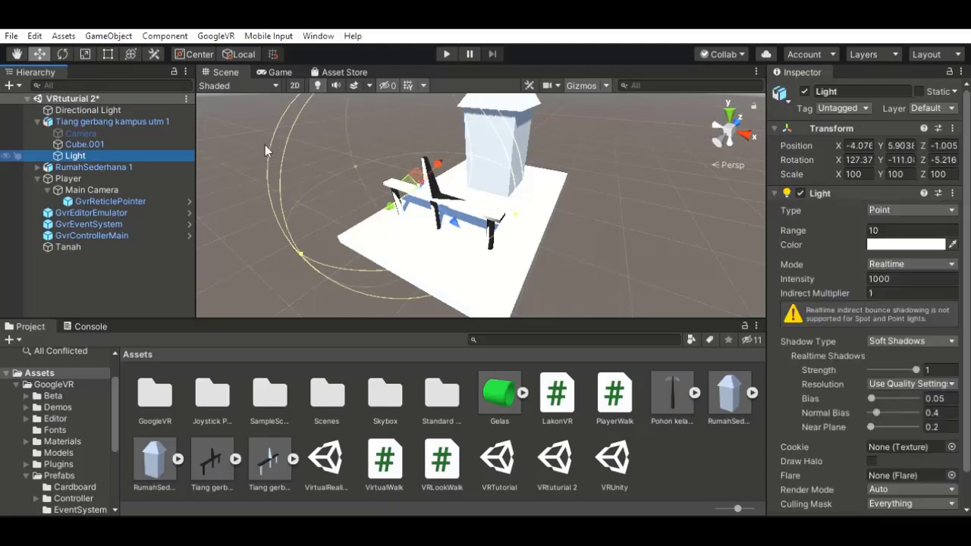
{"action": "left_click_drag", "start_coordinate": [418, 181], "coordinate": [383, 141]}
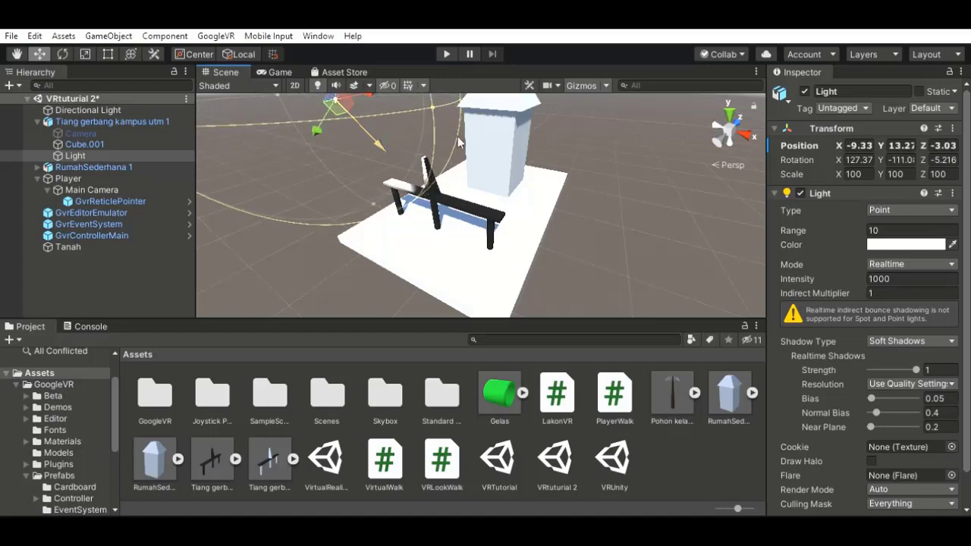
Step: Move the Light child of RumahSederhana 1 up and away from the house, to about X -13, Y 18.5, Z -4.5
{"action": "left_click", "coordinate": [504, 139]}
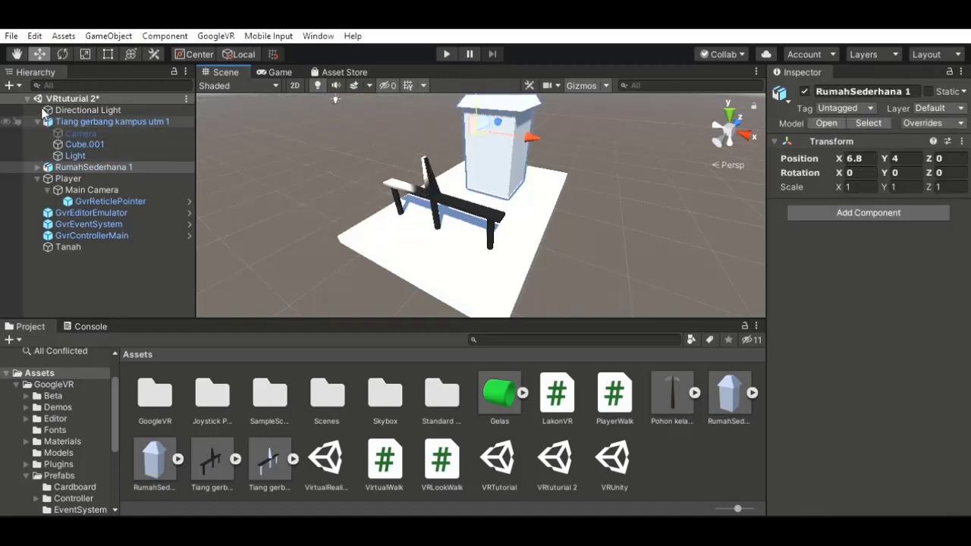
{"action": "left_click", "coordinate": [44, 121]}
{"action": "left_click", "coordinate": [37, 122]}
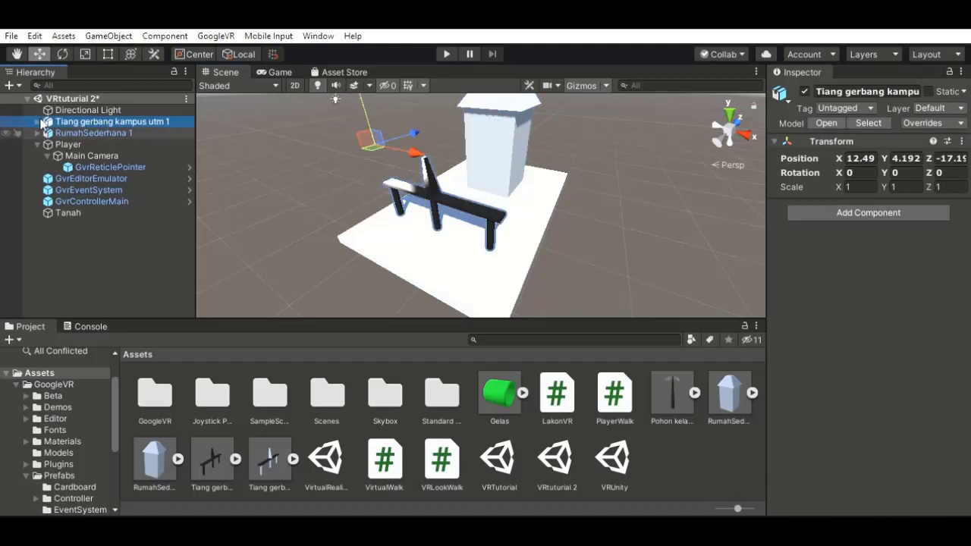
{"action": "left_click", "coordinate": [38, 132]}
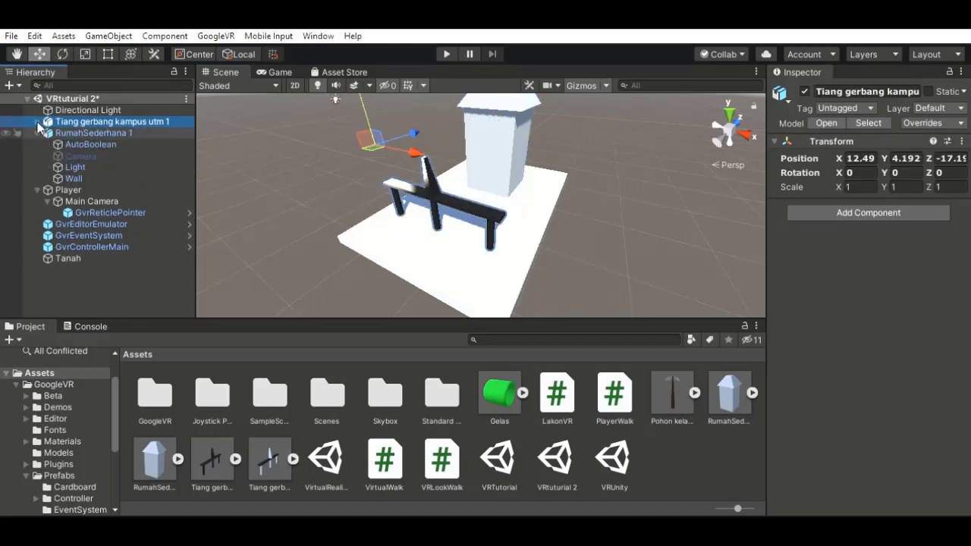
{"action": "left_click", "coordinate": [74, 167]}
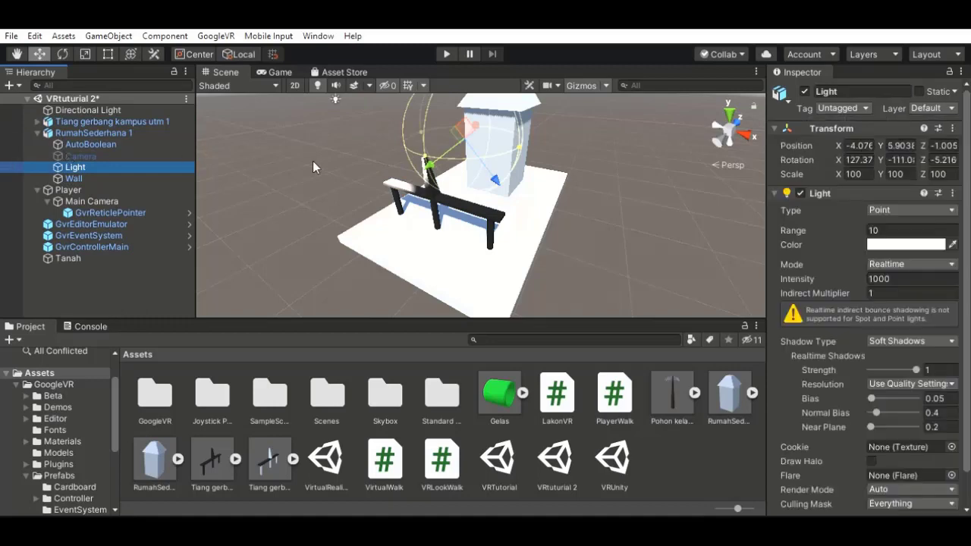
{"action": "left_click_drag", "start_coordinate": [429, 162], "coordinate": [427, 104]}
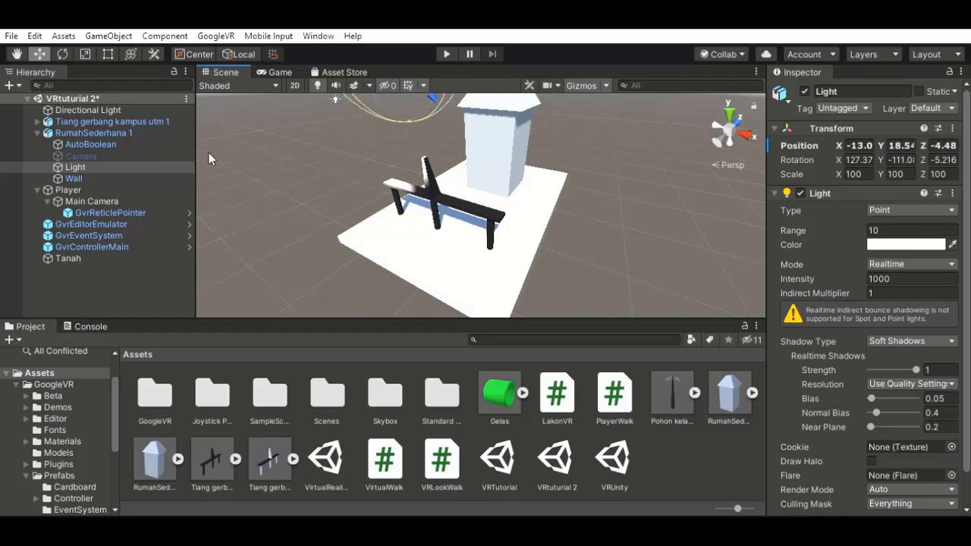
{"action": "left_click", "coordinate": [267, 208]}
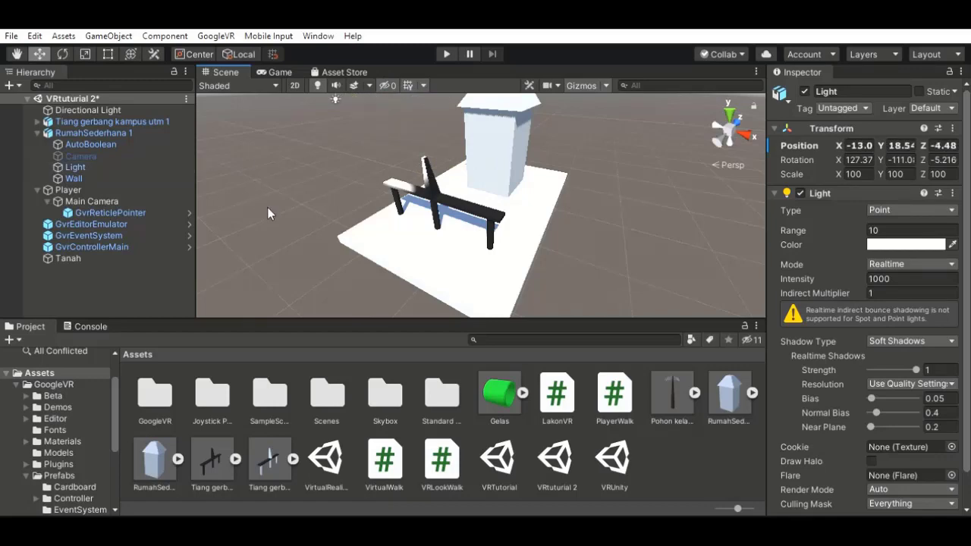
Step: Collapse RumahSederhana 1 and Main Camera in the Hierarchy and move Player's Main Camera child to Y 2.89, Z -18.1
{"action": "left_click", "coordinate": [37, 133]}
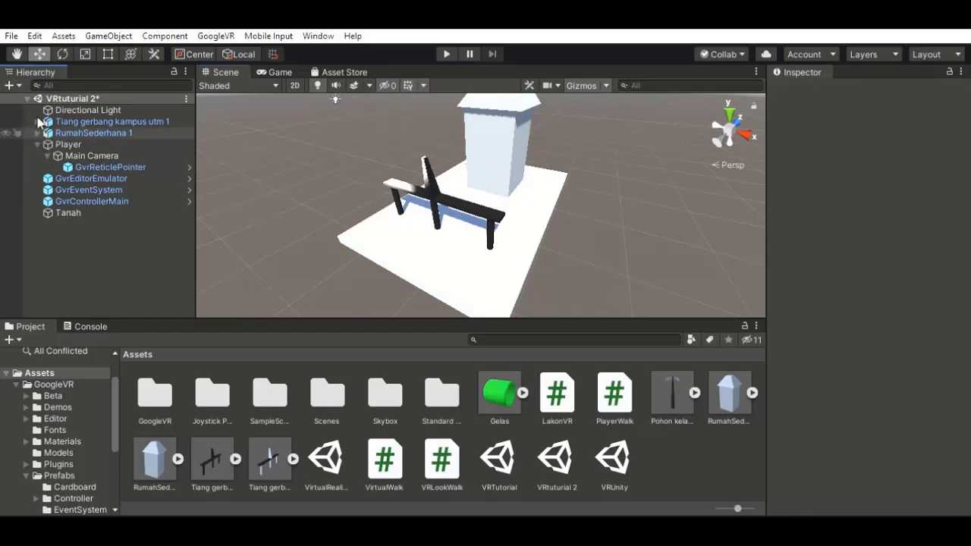
{"action": "key", "text": "Left"}
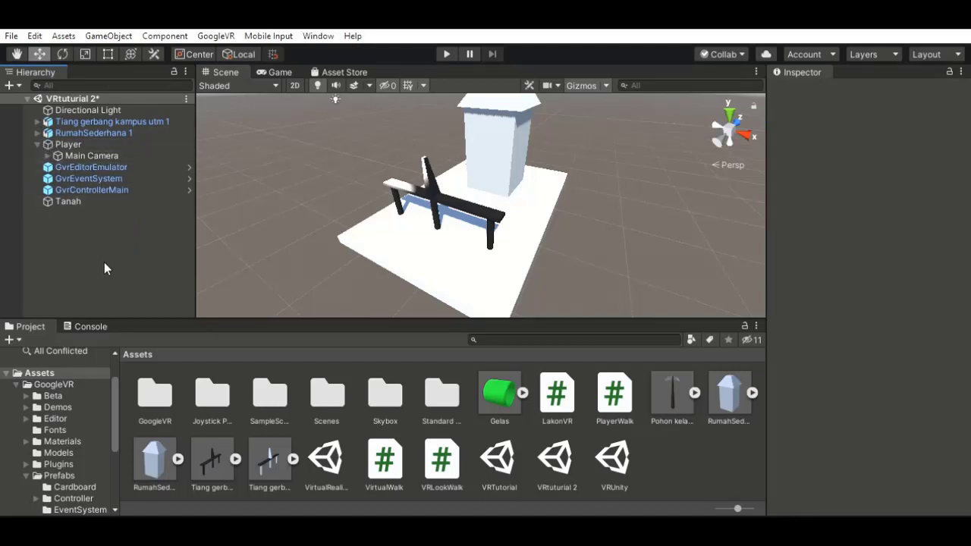
{"action": "left_click", "coordinate": [62, 140]}
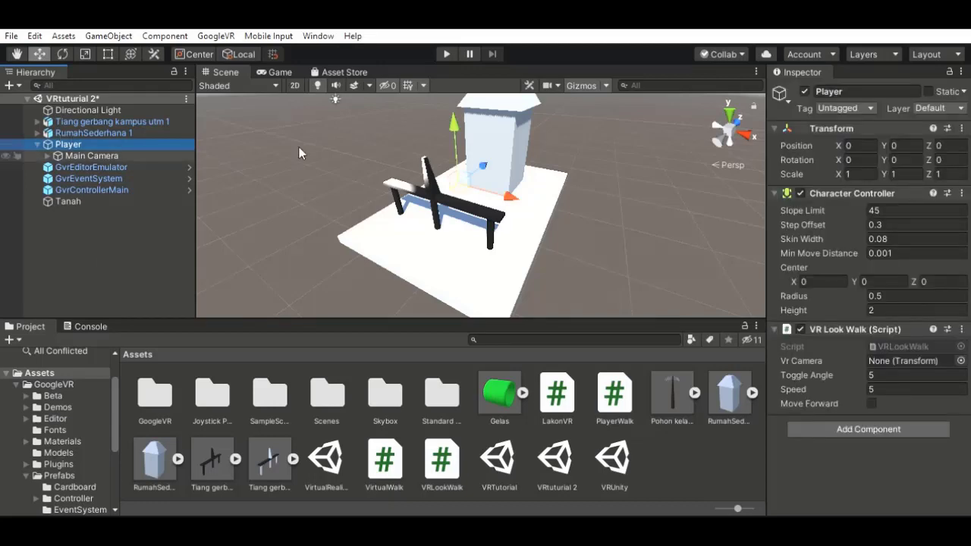
{"action": "key", "text": "Down"}
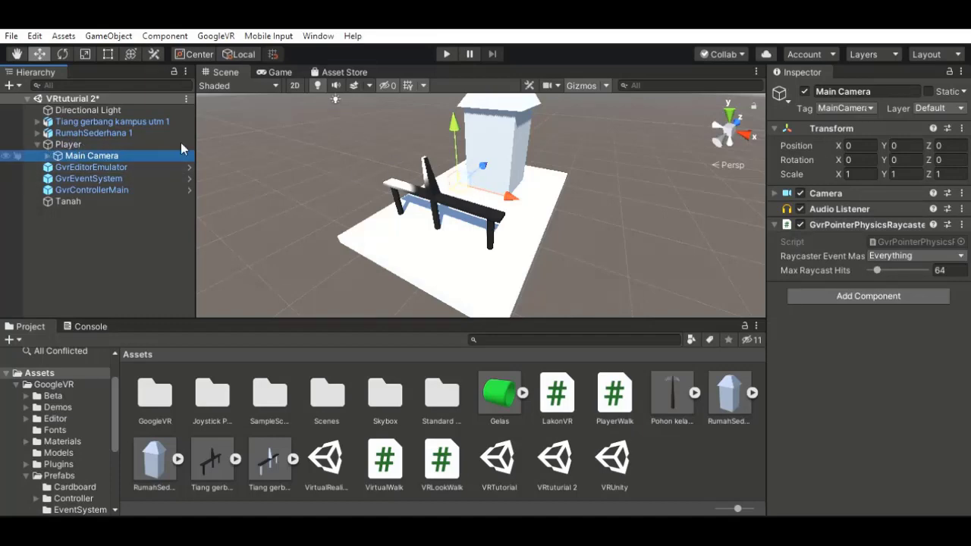
{"action": "left_click_drag", "start_coordinate": [464, 179], "coordinate": [429, 195]}
{"action": "mouse_move", "coordinate": [370, 173]}
{"action": "left_mouse_down"}
{"action": "mouse_move", "coordinate": [365, 156]}
{"action": "mouse_move", "coordinate": [366, 165]}
{"action": "left_mouse_up"}
{"action": "left_click", "coordinate": [296, 227]}
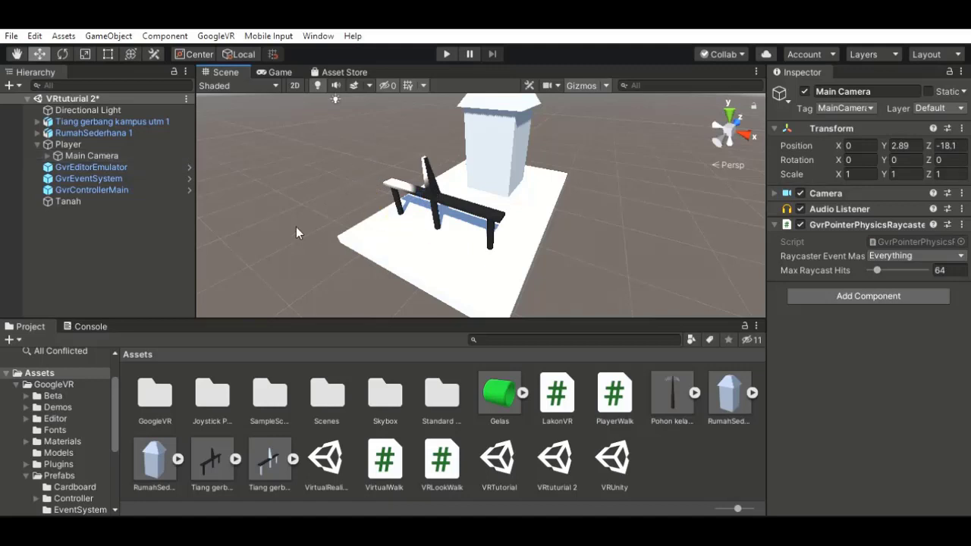
Step: Play-test the scene and assign Main Camera as the Vr Camera of Player's VR Look Walk script
{"action": "left_click", "coordinate": [447, 54]}
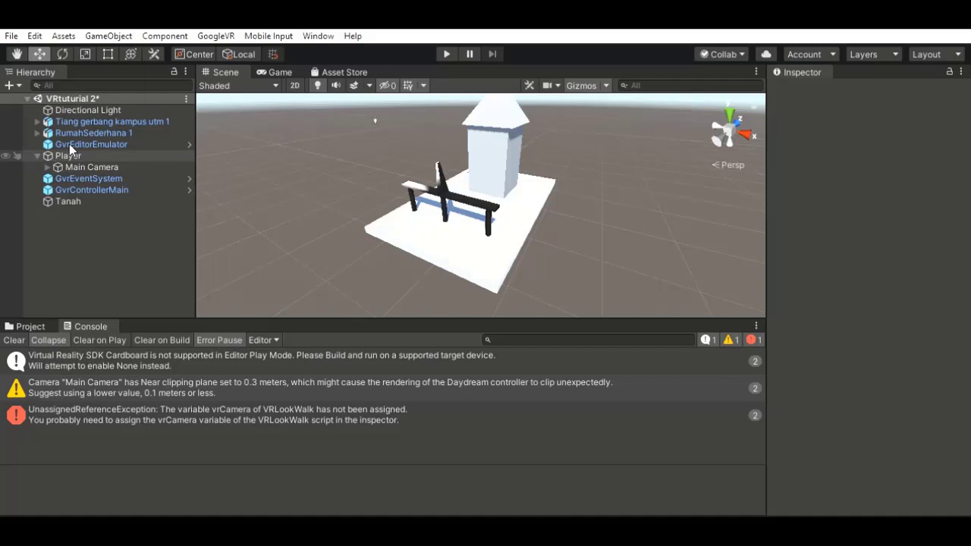
{"action": "left_click", "coordinate": [89, 164]}
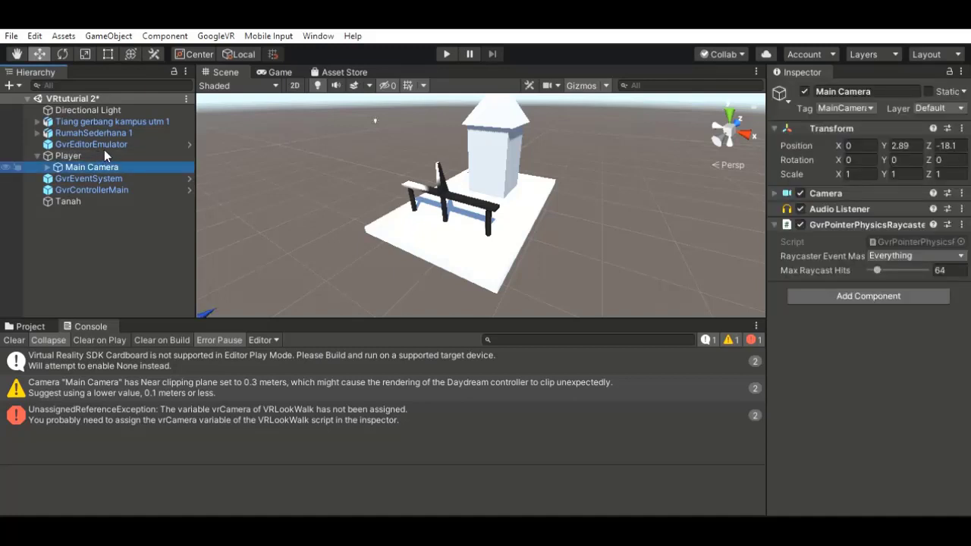
{"action": "left_click", "coordinate": [88, 149]}
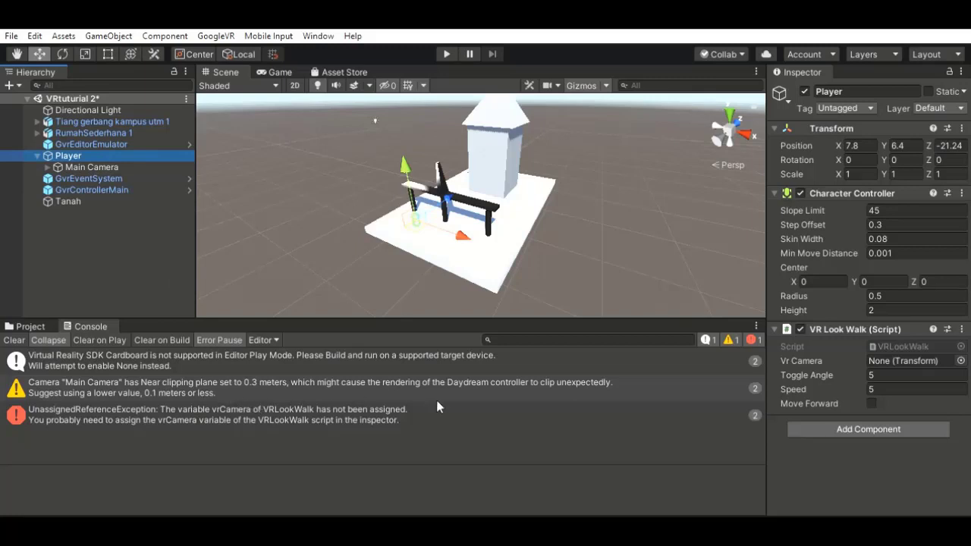
{"action": "left_click", "coordinate": [898, 355]}
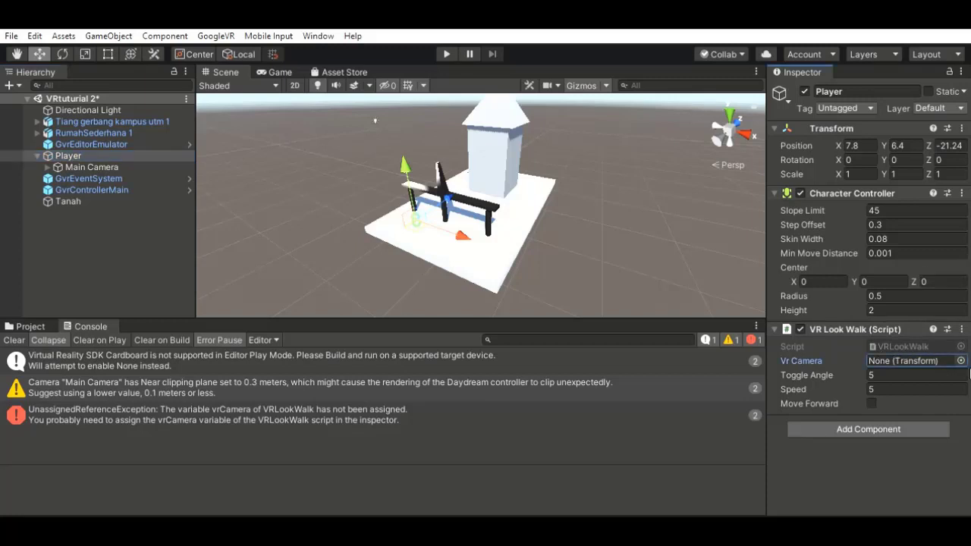
{"action": "left_click", "coordinate": [962, 350]}
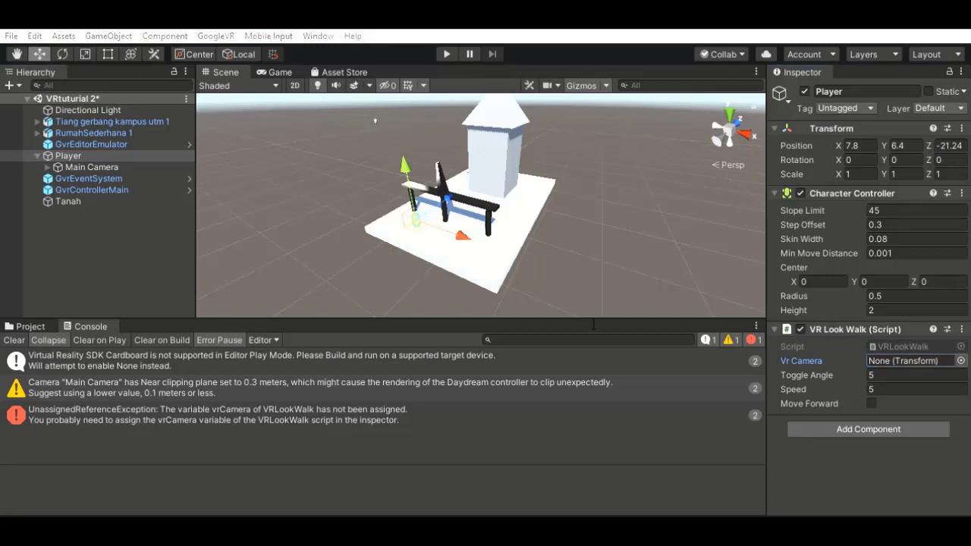
{"action": "double_click", "coordinate": [251, 255]}
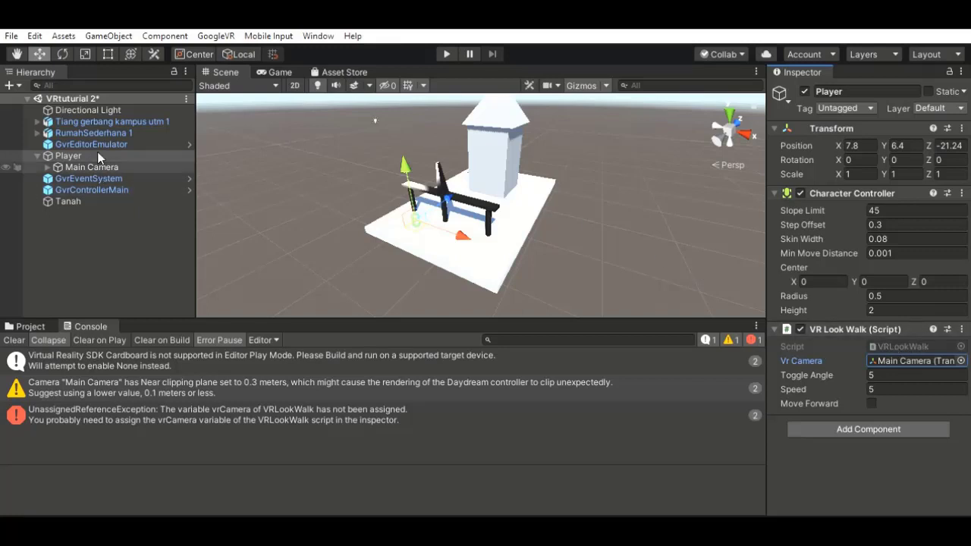
Step: Clear all messages from the Console
{"action": "left_click_drag", "start_coordinate": [99, 165], "coordinate": [82, 221]}
{"action": "left_click_drag", "start_coordinate": [74, 182], "coordinate": [74, 143]}
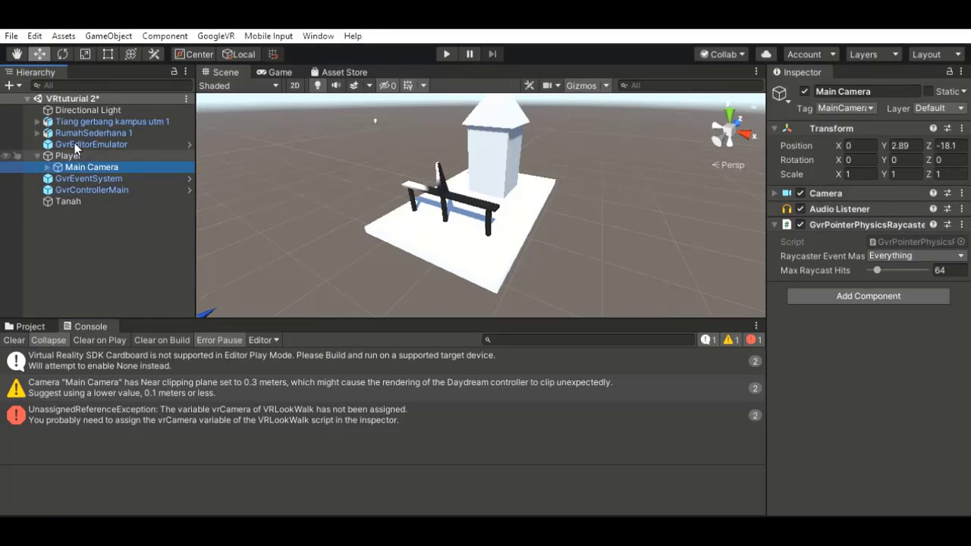
{"action": "left_click", "coordinate": [102, 230]}
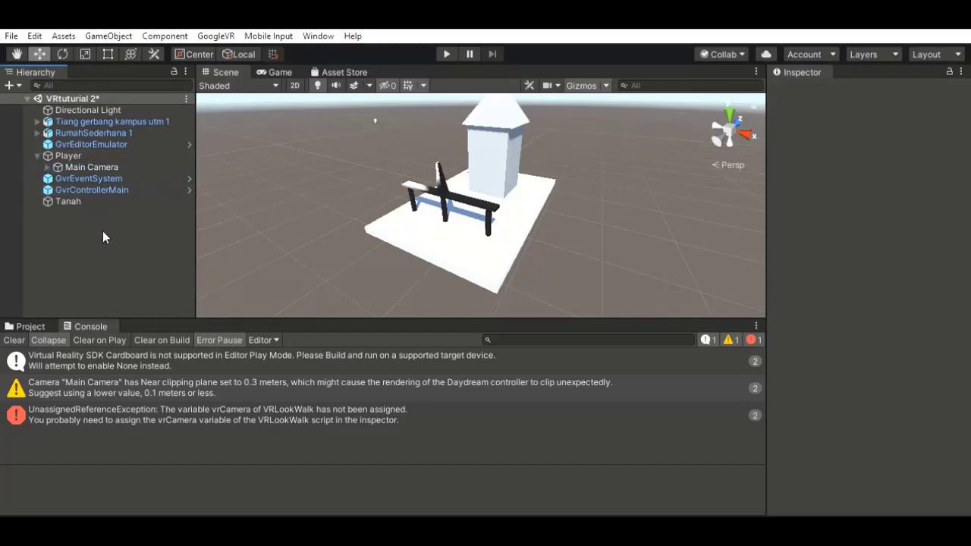
{"action": "left_click", "coordinate": [14, 338]}
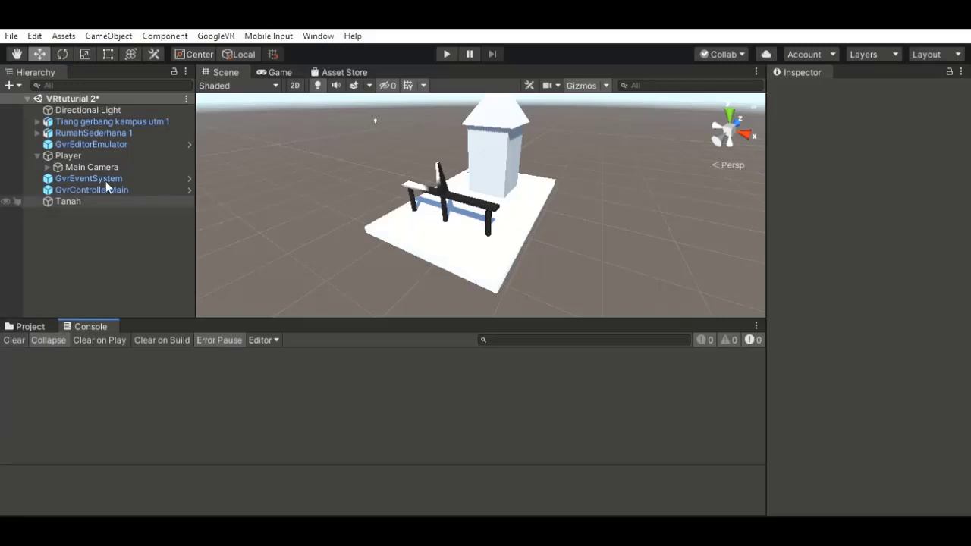
Step: Play-test the Player by looking around and walking near the gate, and stop the play mode
{"action": "left_click", "coordinate": [75, 156]}
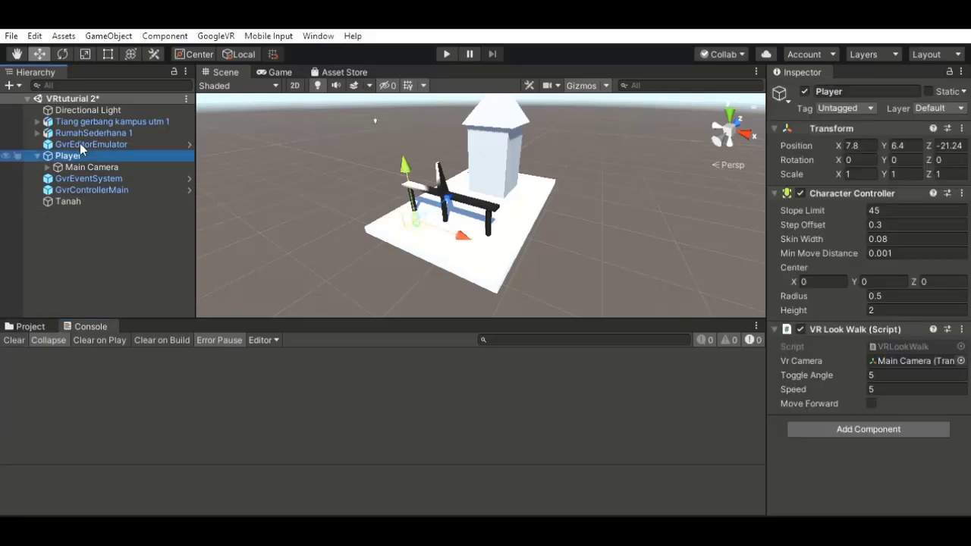
{"action": "left_click", "coordinate": [446, 51]}
{"action": "left_click", "coordinate": [446, 54]}
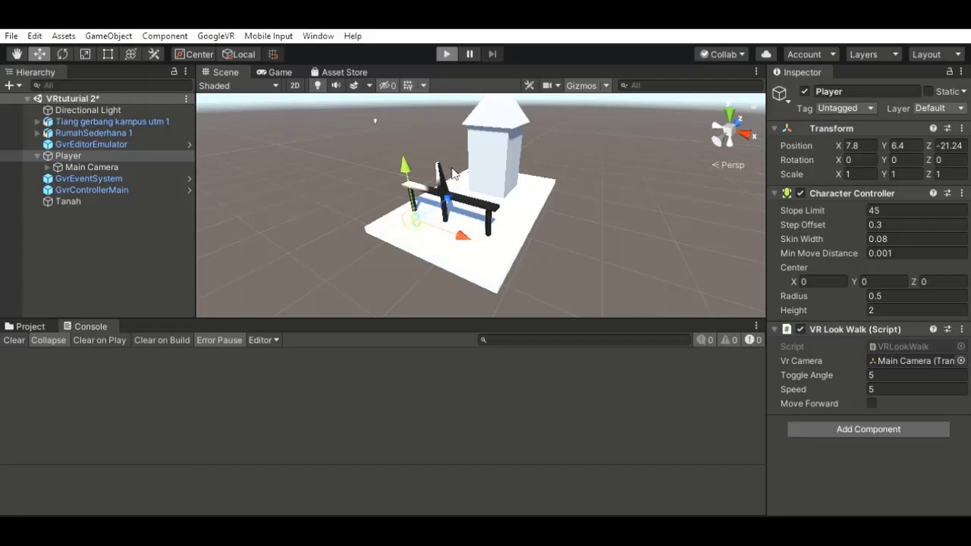
{"action": "key", "text": "ctrl+p"}
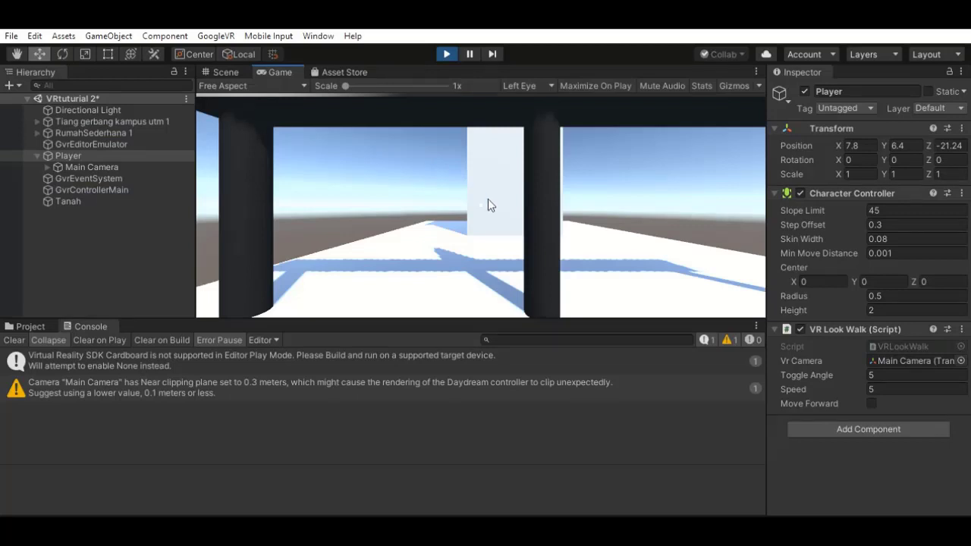
{"action": "key", "text": "alt"}
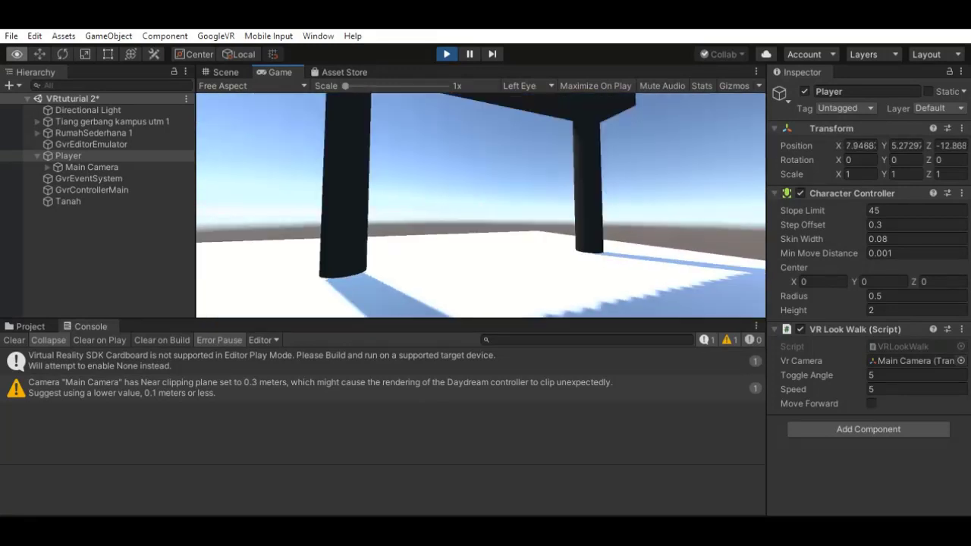
{"action": "key", "text": "alt"}
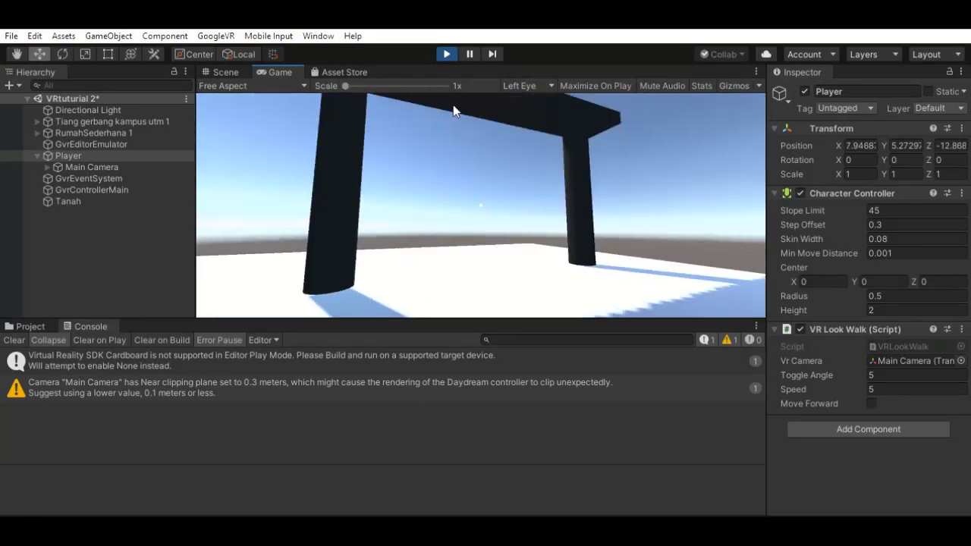
{"action": "left_click", "coordinate": [447, 53]}
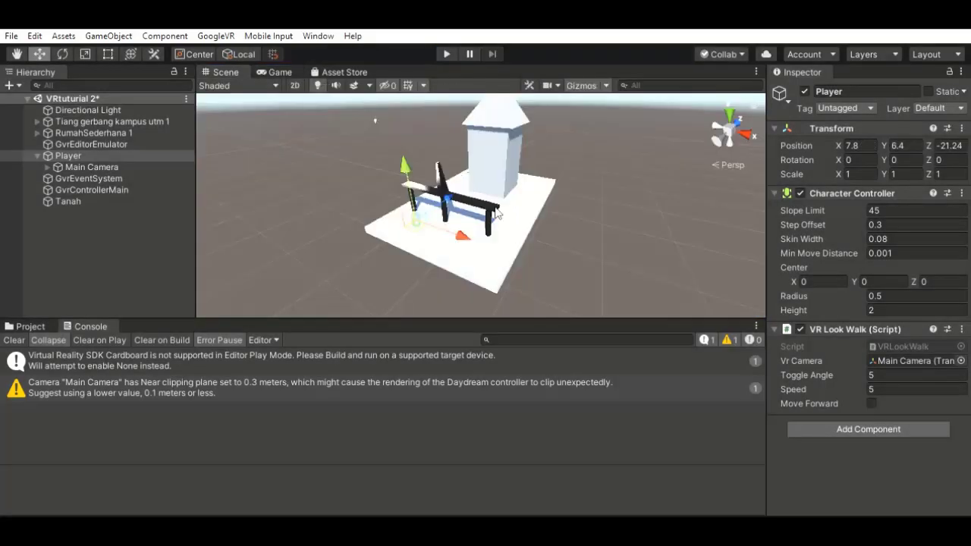
Step: Set the Speed of Player's VR Look Walk script to 3 and play-test walking around the gate
{"action": "left_click", "coordinate": [884, 382]}
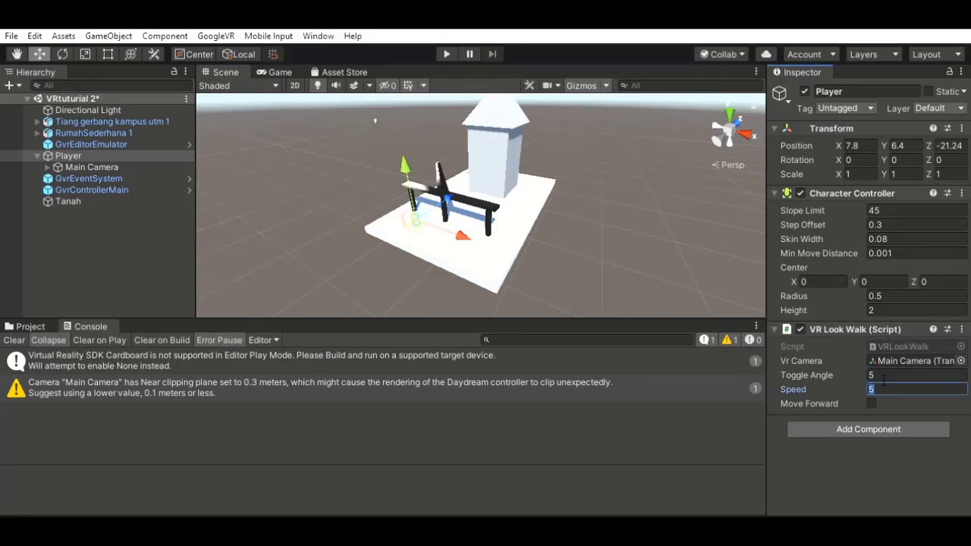
{"action": "type", "text": "3"}
{"action": "left_click", "coordinate": [446, 47]}
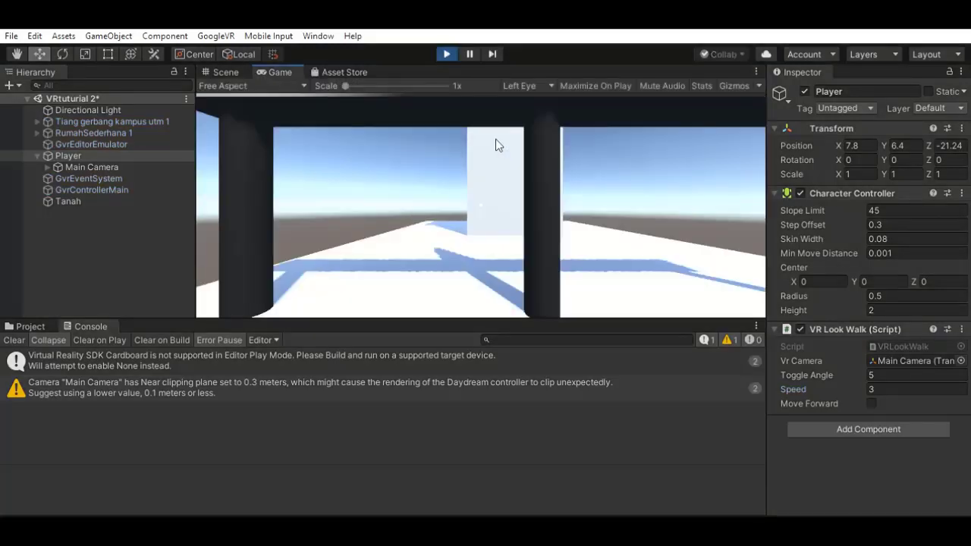
{"action": "key", "text": "alt"}
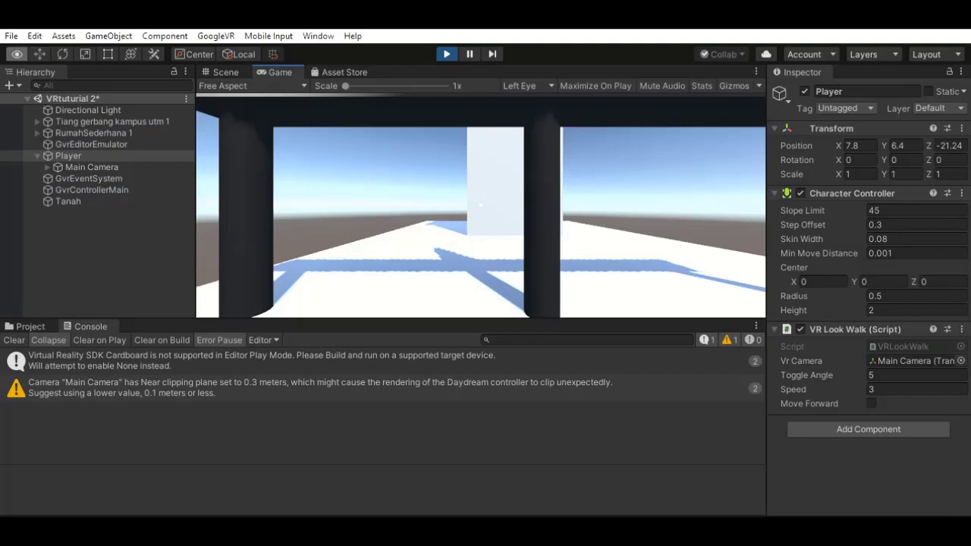
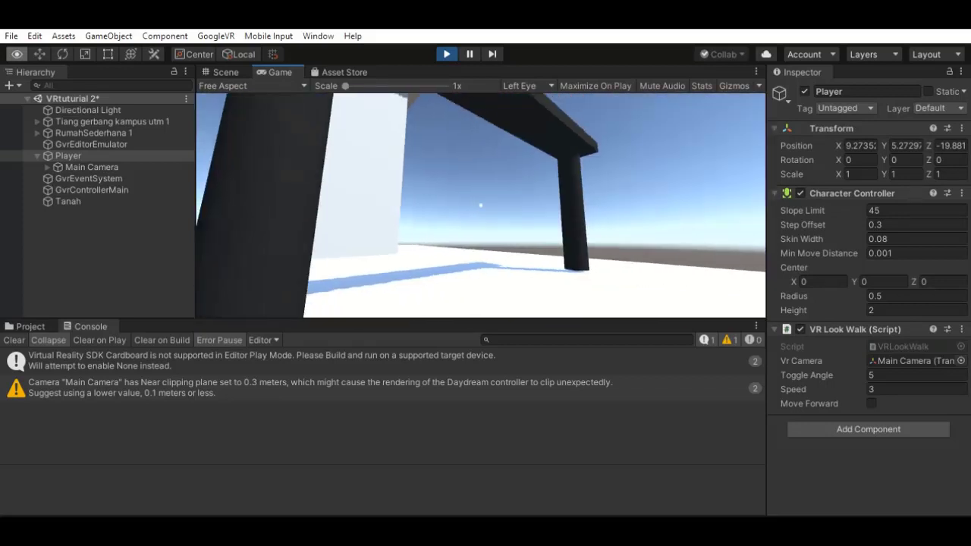
{"action": "left_click", "coordinate": [447, 53]}
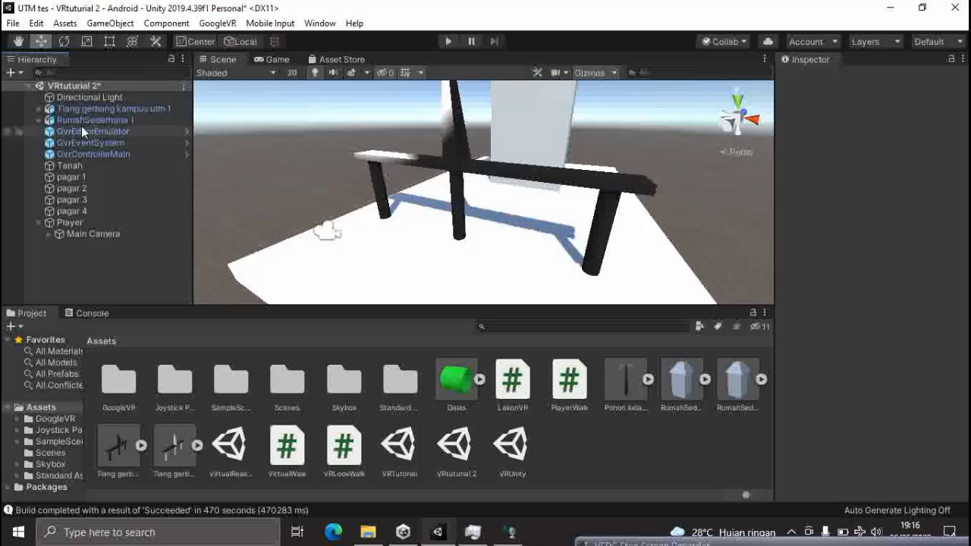
Step: Examine the Box Collider placement and settings of the fence objects pagar 1 to pagar 4
{"action": "left_click", "coordinate": [81, 177]}
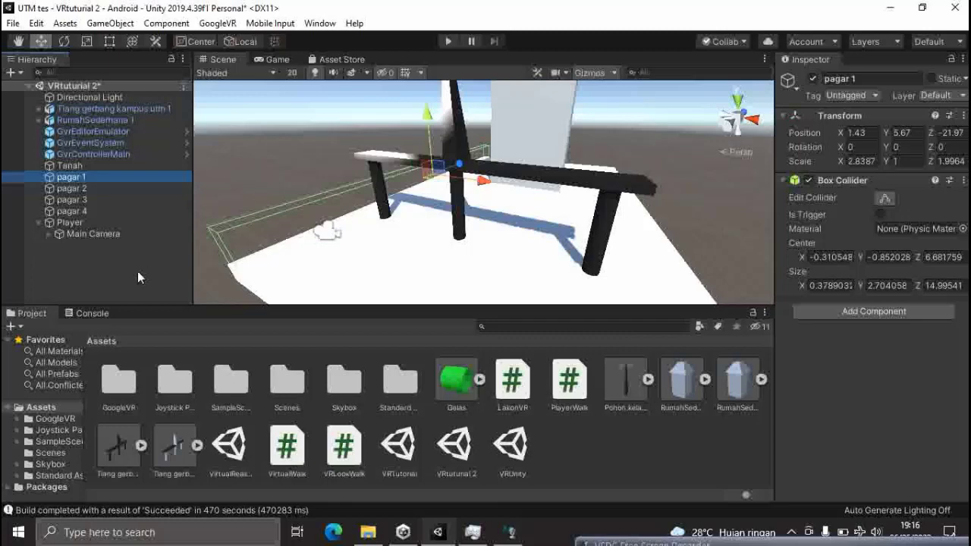
{"action": "left_click", "coordinate": [91, 188]}
{"action": "left_click", "coordinate": [92, 198]}
{"action": "left_click", "coordinate": [91, 211]}
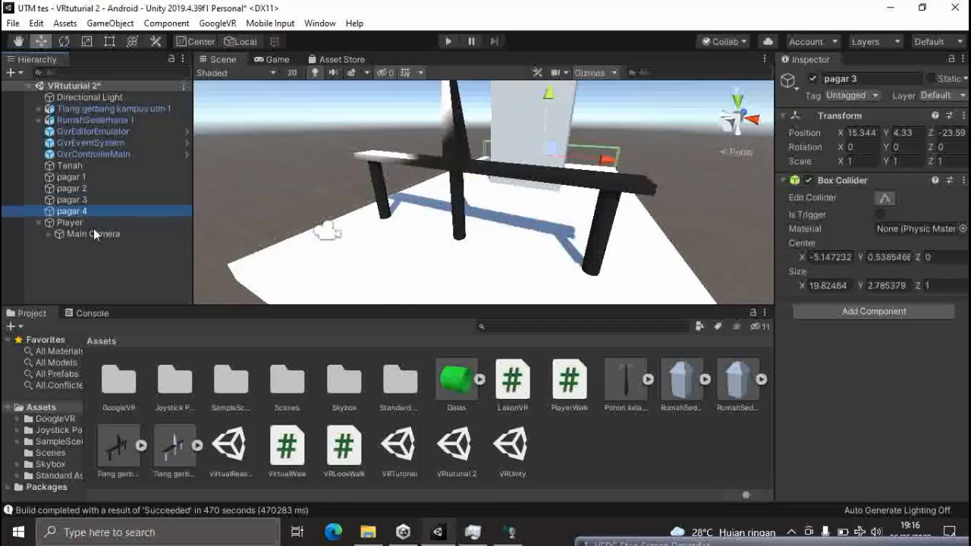
{"action": "left_click", "coordinate": [98, 250]}
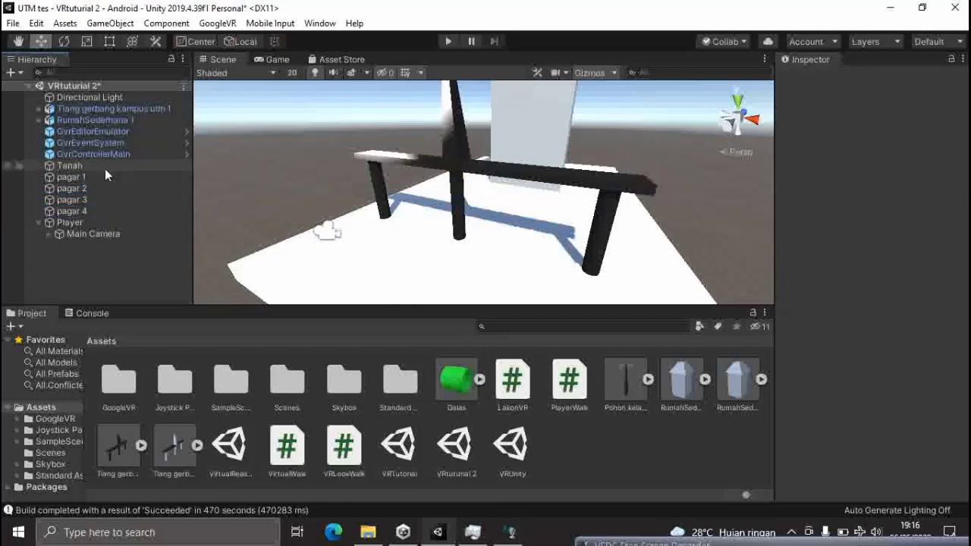
Step: Create an empty object at the scene's root level and add a Box Collider component to it
{"action": "right_click", "coordinate": [66, 258]}
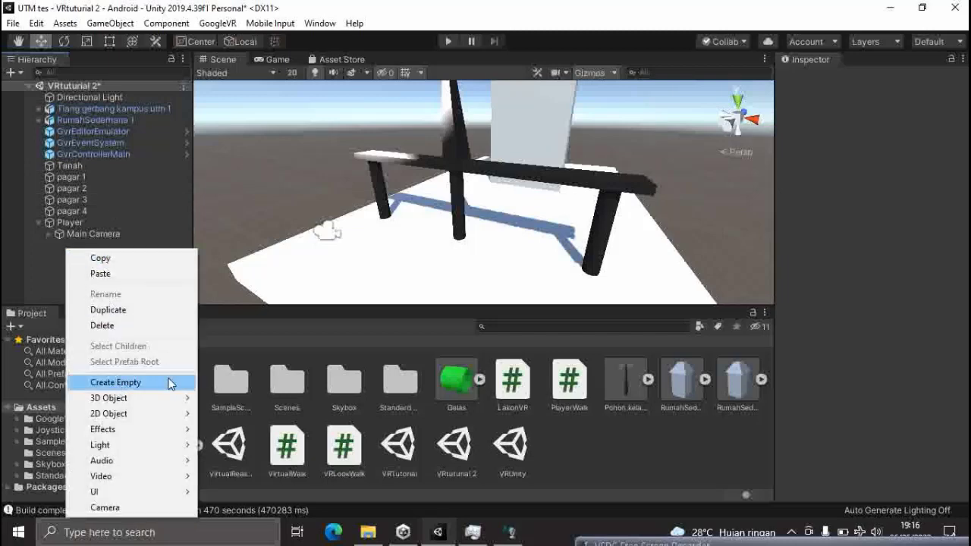
{"action": "left_click", "coordinate": [116, 383]}
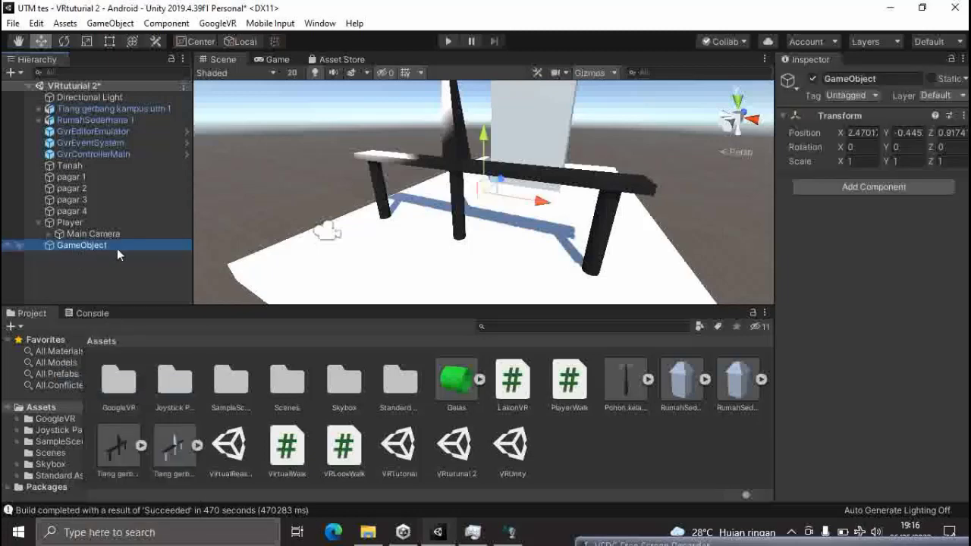
{"action": "left_click", "coordinate": [873, 188]}
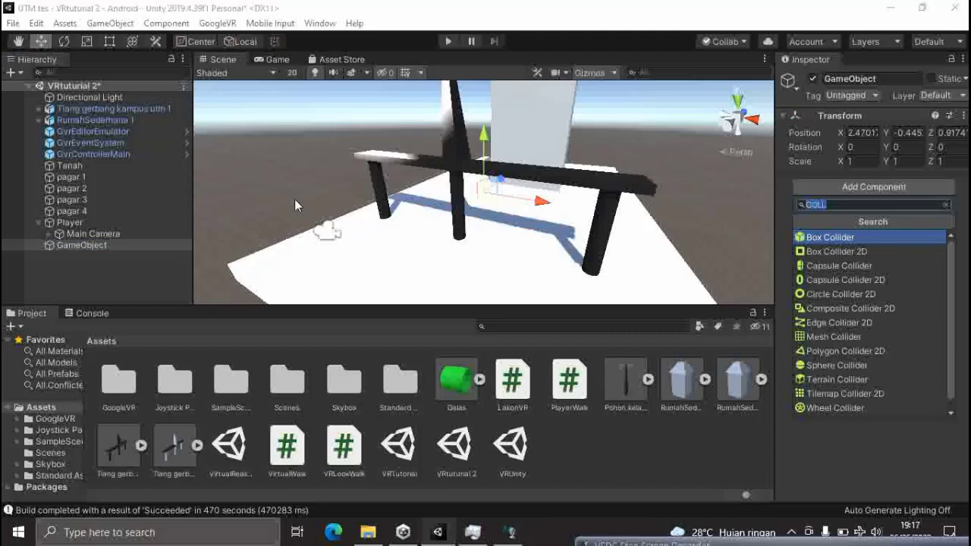
{"action": "left_click", "coordinate": [842, 237]}
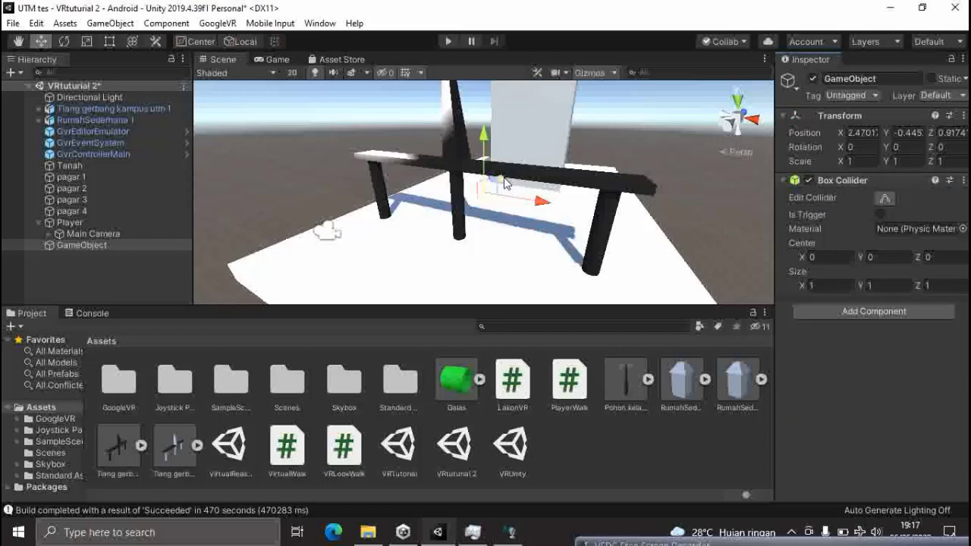
Step: Move the new Box Collider object forward and up beside the gate, to about Y 8.85, Z -19.6
{"action": "left_click_drag", "start_coordinate": [500, 179], "coordinate": [457, 223]}
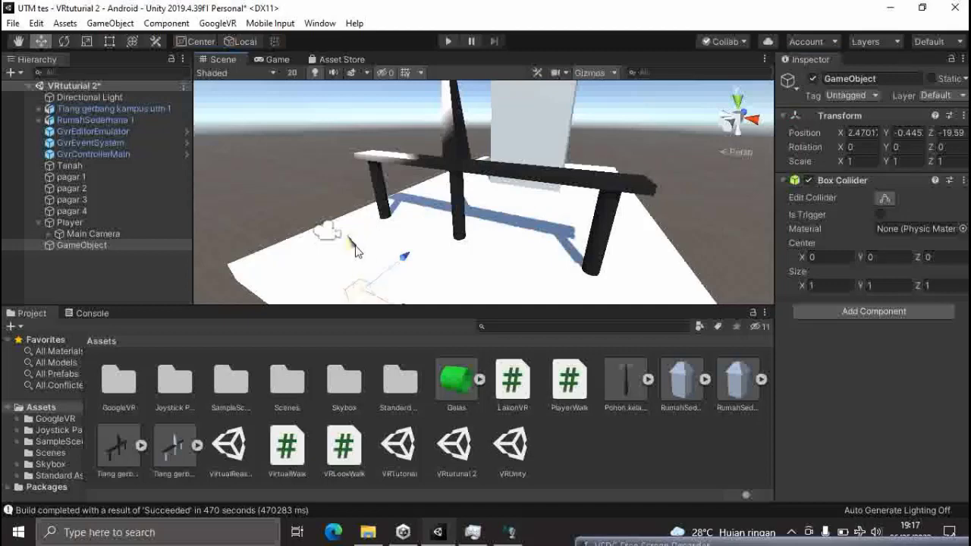
{"action": "left_click_drag", "start_coordinate": [347, 234], "coordinate": [329, 154]}
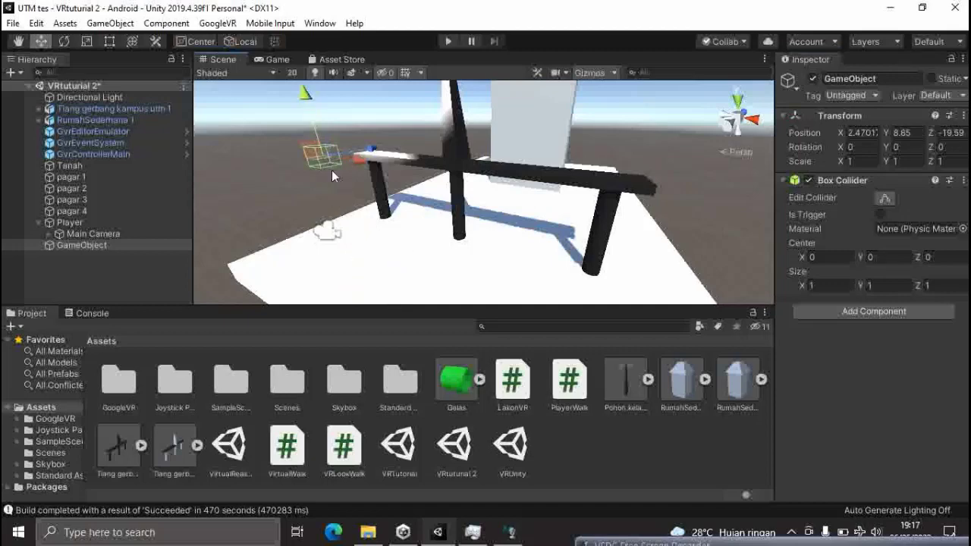
{"action": "scroll", "coordinate": [325, 175], "scroll_direction": "up", "scroll_amount": 4}
{"action": "scroll", "coordinate": [326, 176], "scroll_direction": "down", "scroll_amount": 3}
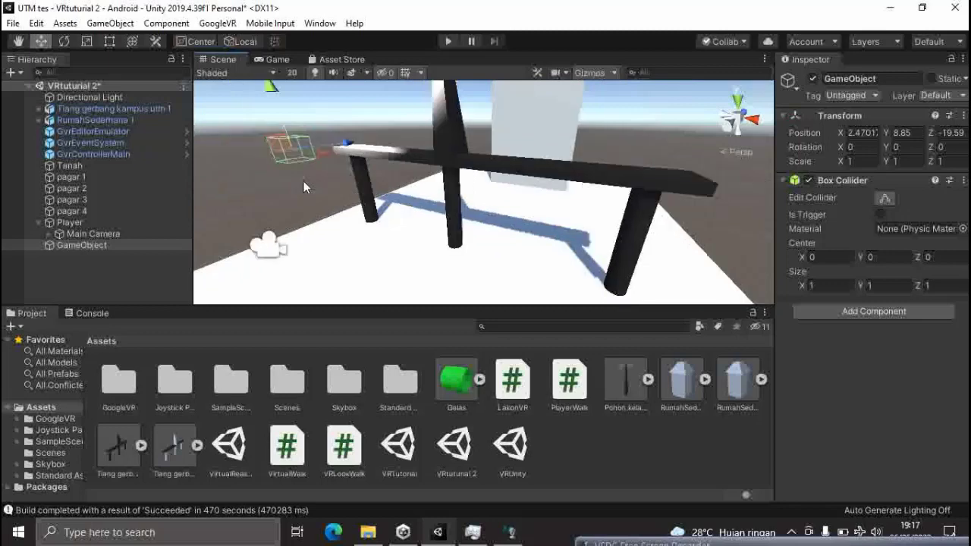
Step: Stretch the new object's Box Collider beside the gate to a size of about 1 × 2.93 × 11.37
{"action": "scroll", "coordinate": [304, 181], "scroll_direction": "down", "scroll_amount": 2}
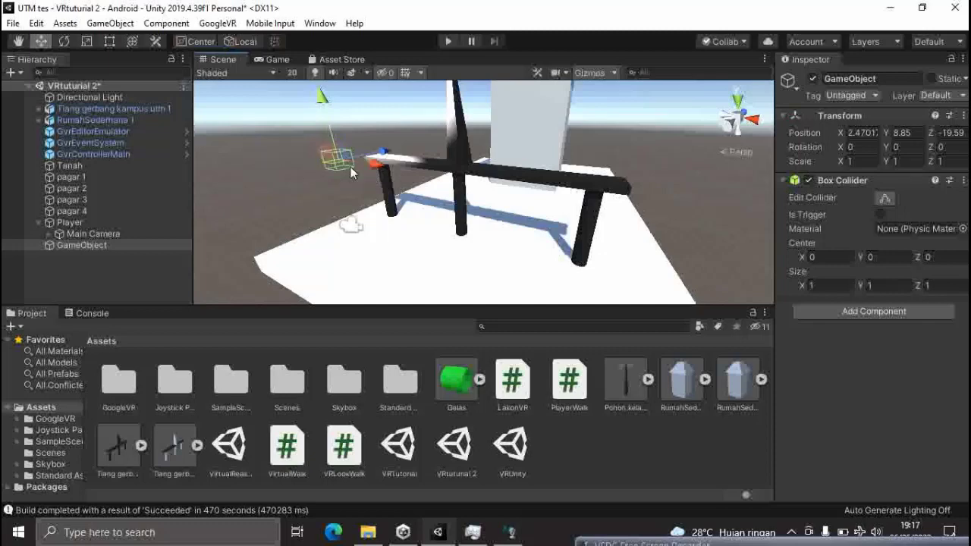
{"action": "left_click", "coordinate": [888, 198]}
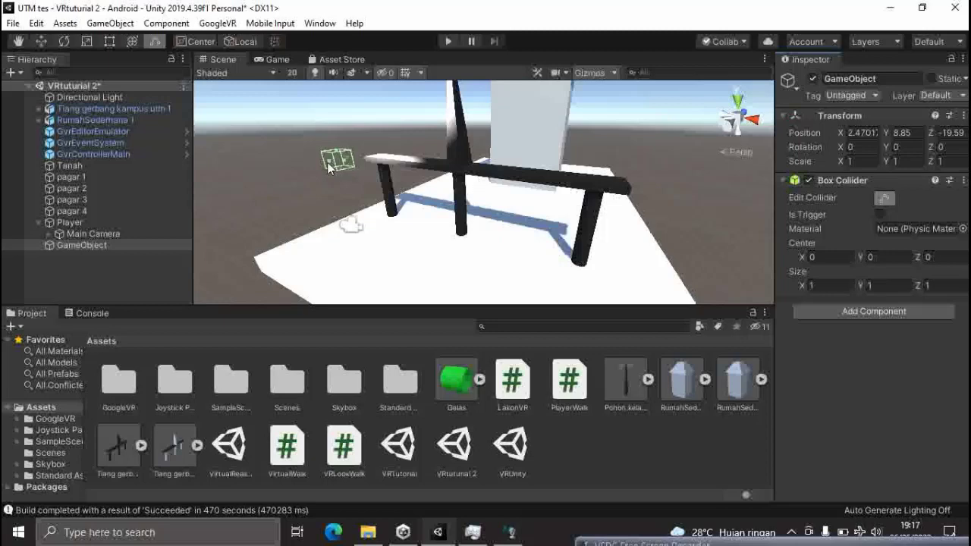
{"action": "left_click_drag", "start_coordinate": [328, 163], "coordinate": [285, 182]}
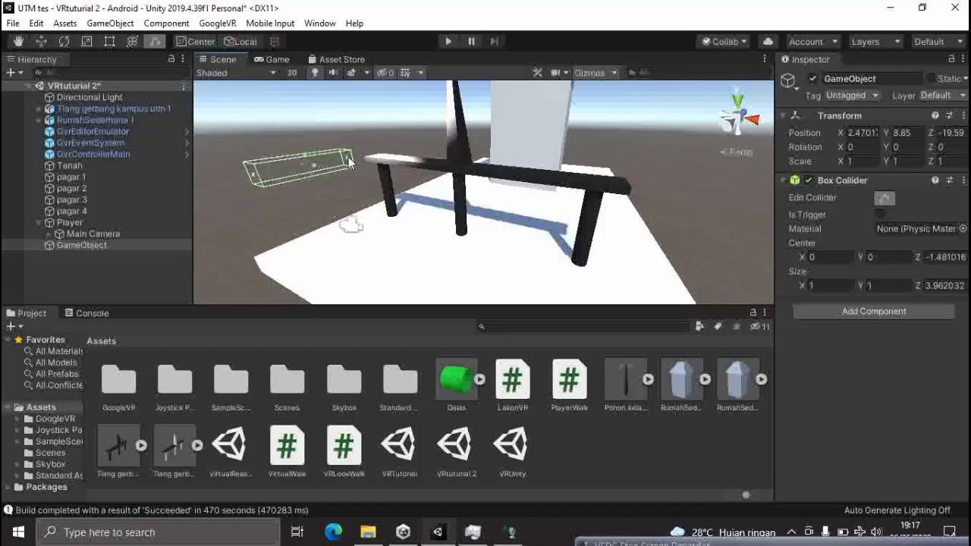
{"action": "left_click_drag", "start_coordinate": [363, 158], "coordinate": [463, 132]}
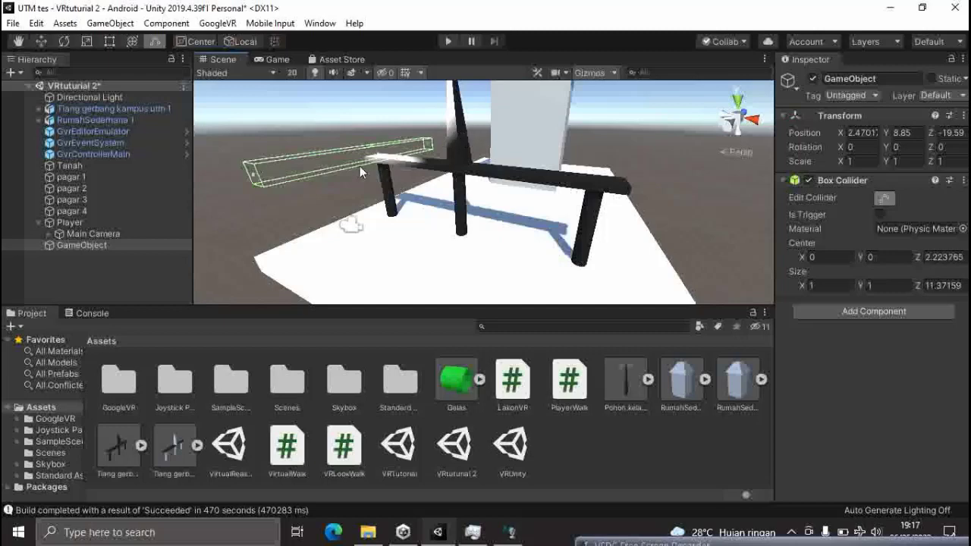
{"action": "left_click_drag", "start_coordinate": [369, 160], "coordinate": [377, 190]}
{"action": "left_click_drag", "start_coordinate": [381, 189], "coordinate": [381, 190]}
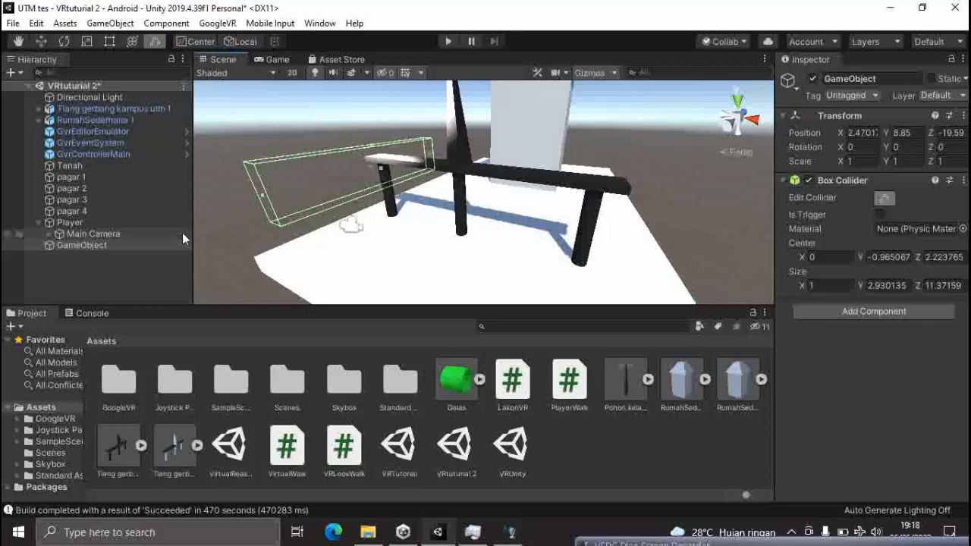
Step: Delete the practice GameObject with the Box Collider from the scene
{"action": "left_click", "coordinate": [129, 260]}
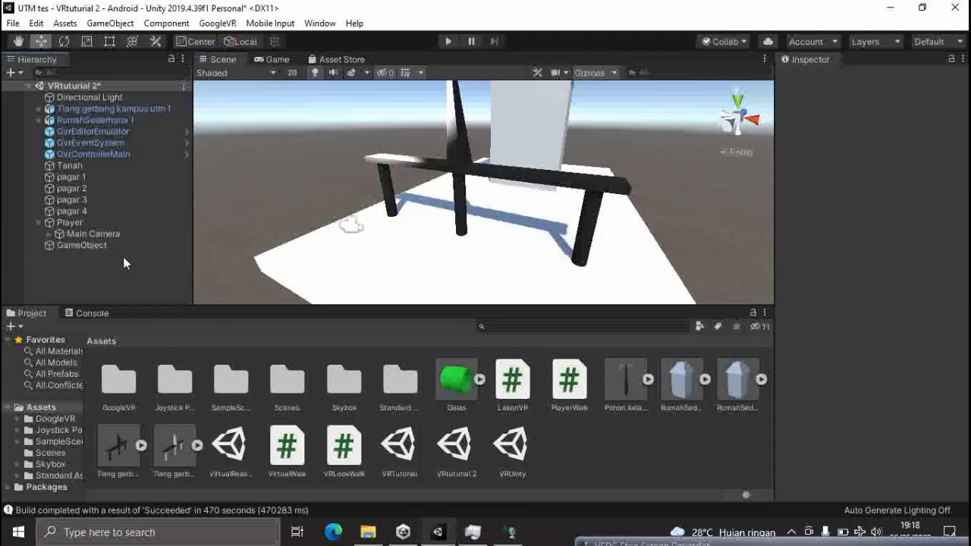
{"action": "left_click", "coordinate": [121, 246]}
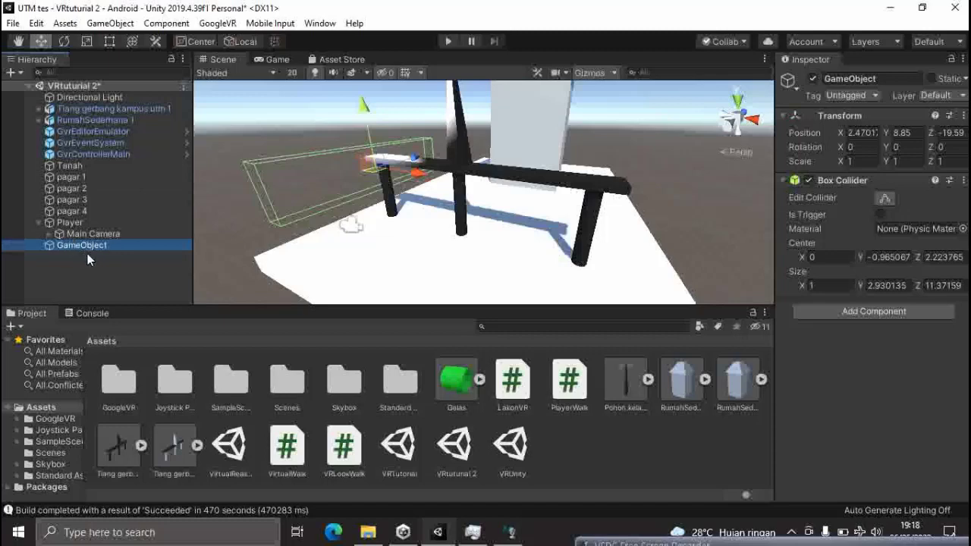
{"action": "left_click", "coordinate": [127, 259]}
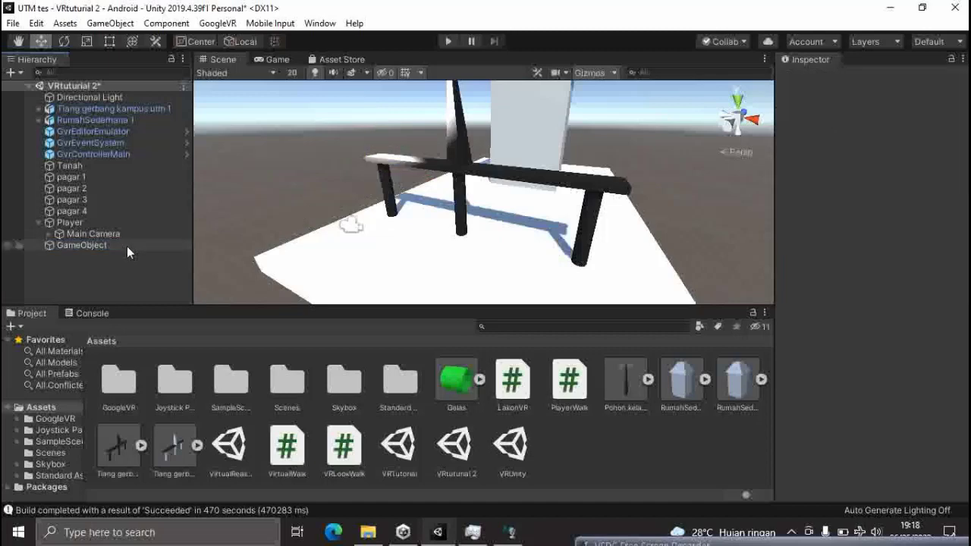
{"action": "left_click", "coordinate": [127, 246]}
{"action": "right_click", "coordinate": [127, 246]}
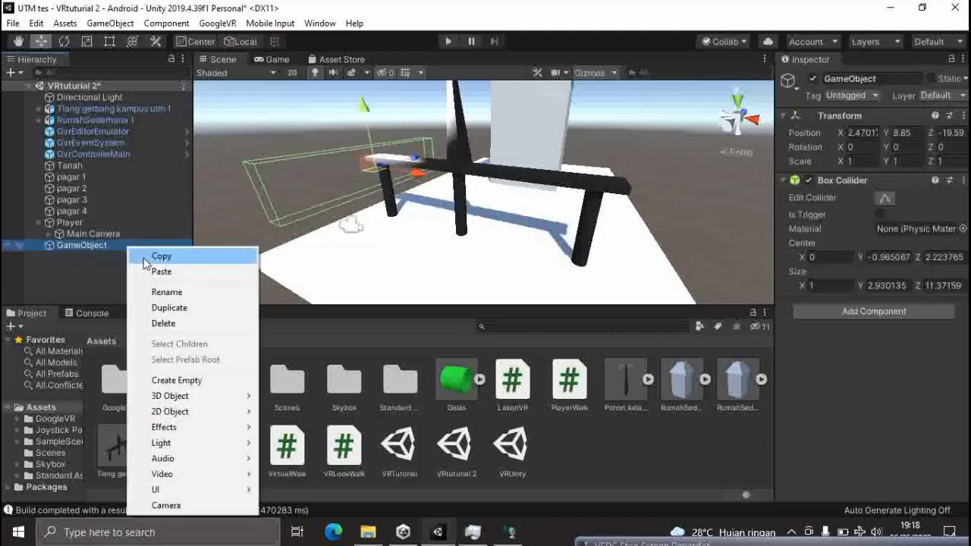
{"action": "left_click", "coordinate": [165, 323]}
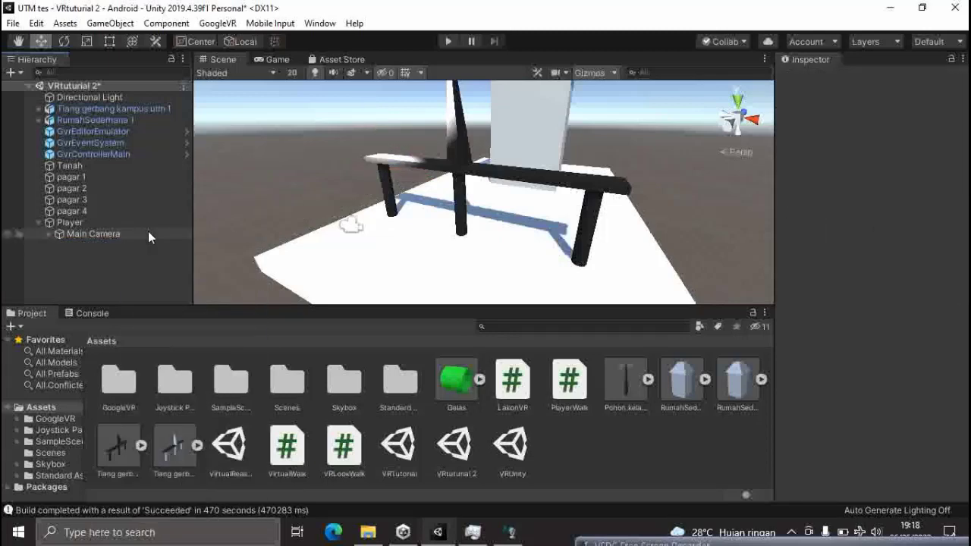
Step: Check the Box Colliders of pagar 1 to pagar 4 one after another and clear the selection
{"action": "left_click", "coordinate": [97, 179]}
{"action": "left_click", "coordinate": [98, 188]}
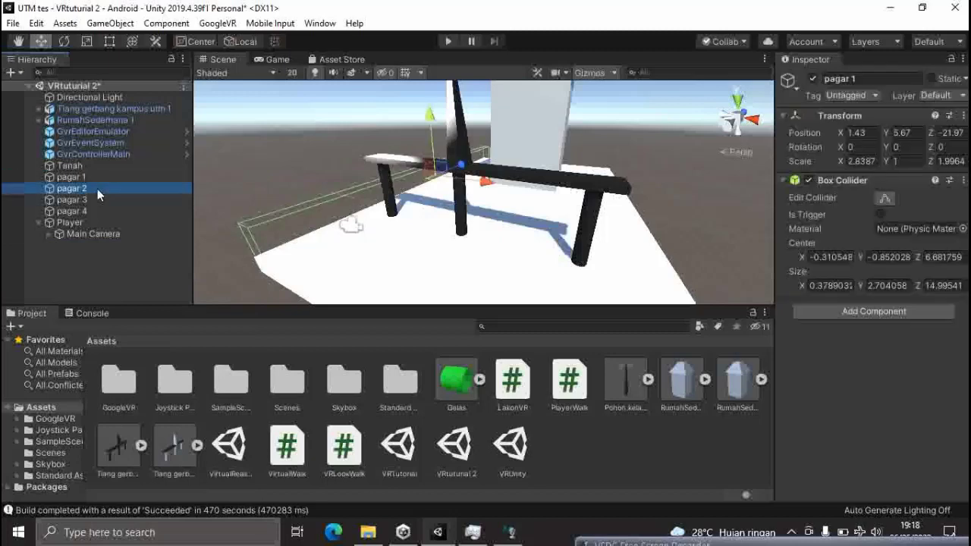
{"action": "left_click", "coordinate": [96, 200]}
{"action": "left_click", "coordinate": [95, 211]}
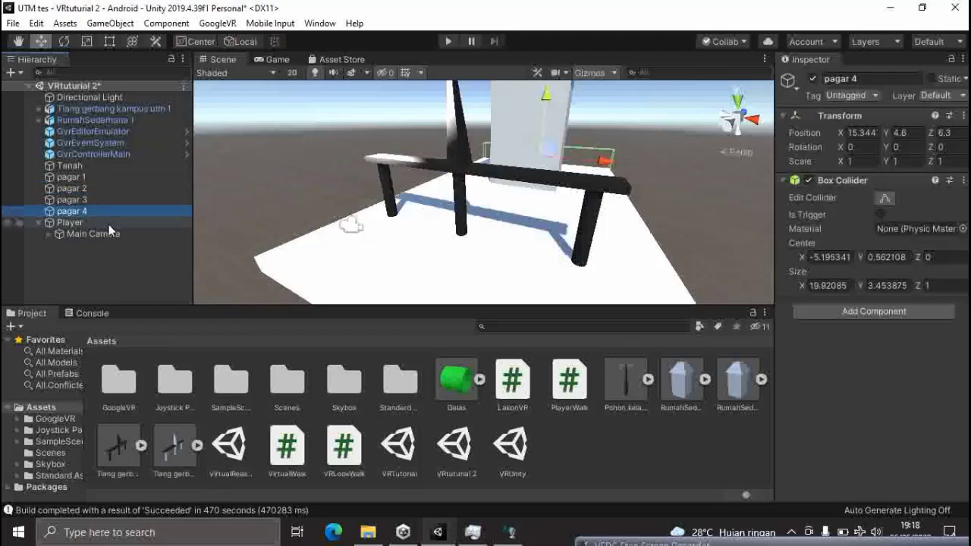
{"action": "left_click", "coordinate": [116, 276]}
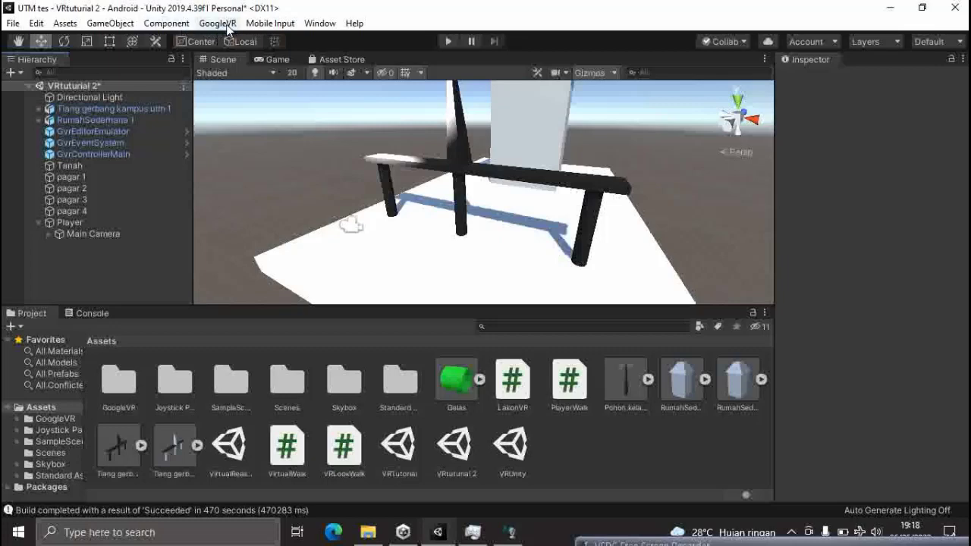
Step: Locate the GoogleVRForUnity_1.200.1 package in Downloads for a custom package import and cancel the import
{"action": "left_click", "coordinate": [65, 24]}
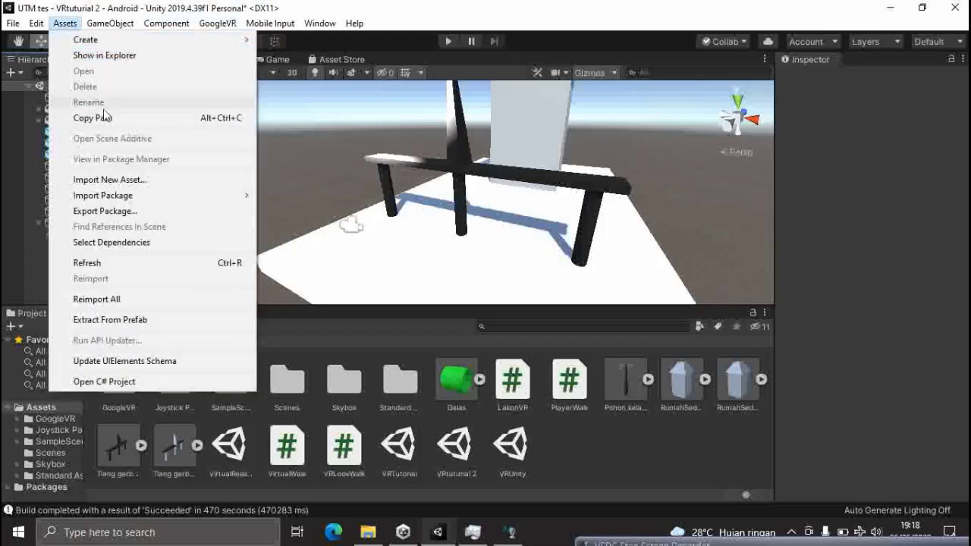
{"action": "mouse_move", "coordinate": [128, 198]}
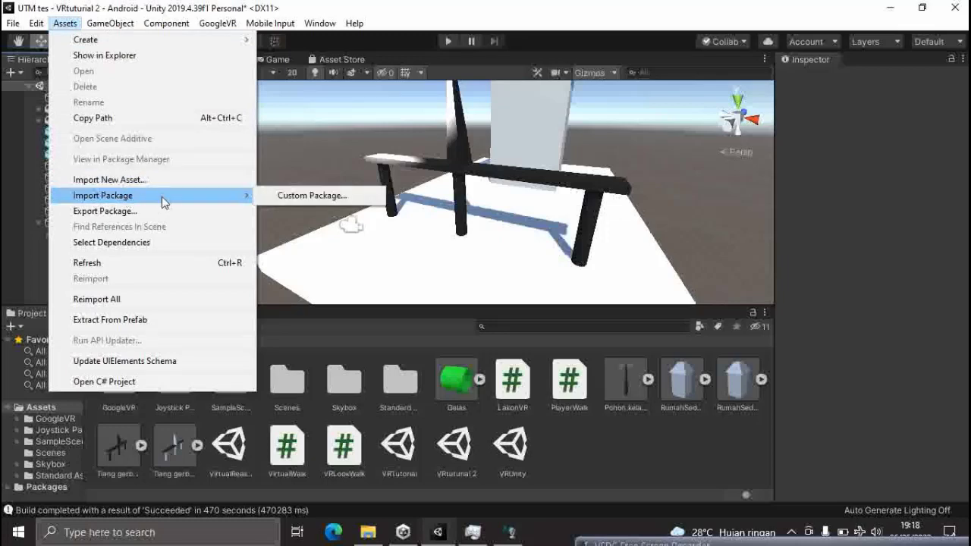
{"action": "left_click", "coordinate": [329, 198]}
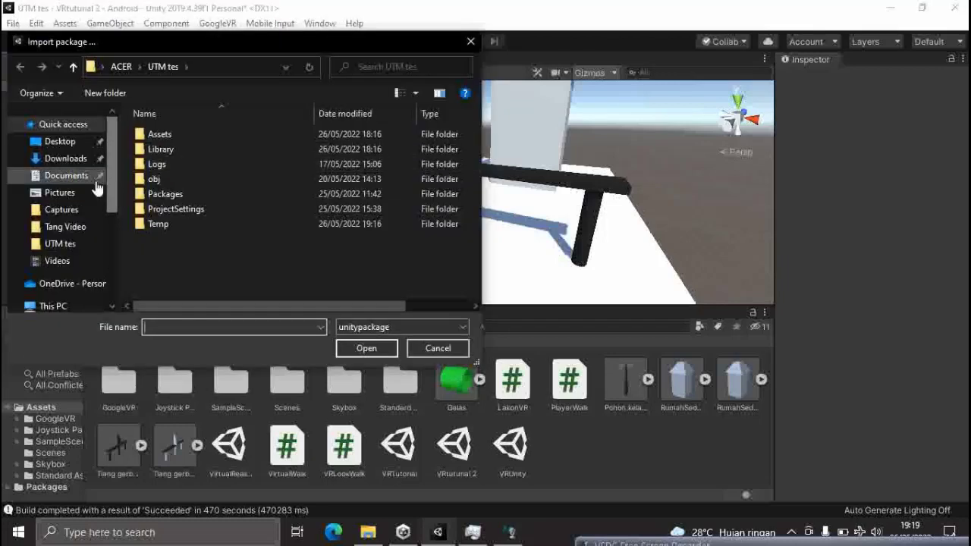
{"action": "left_click", "coordinate": [60, 166]}
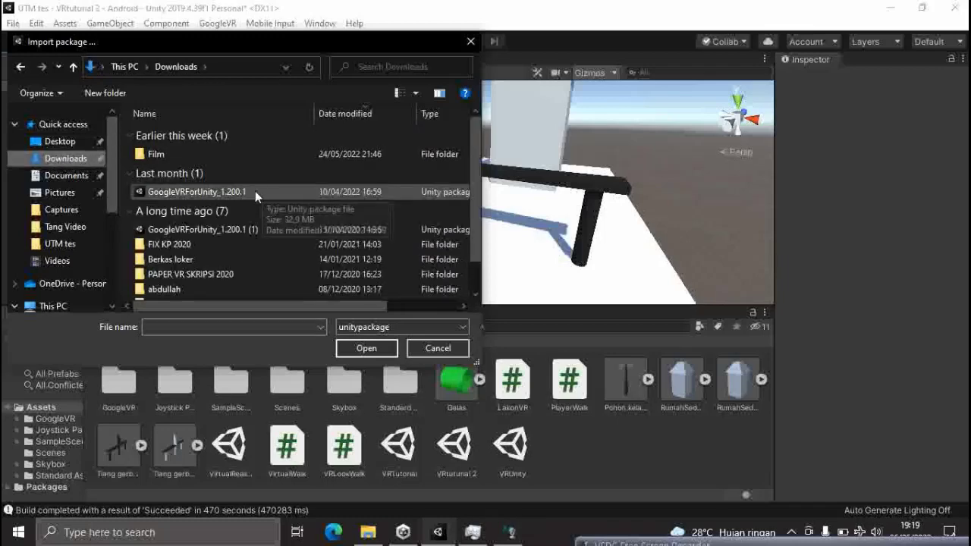
{"action": "left_click", "coordinate": [162, 191]}
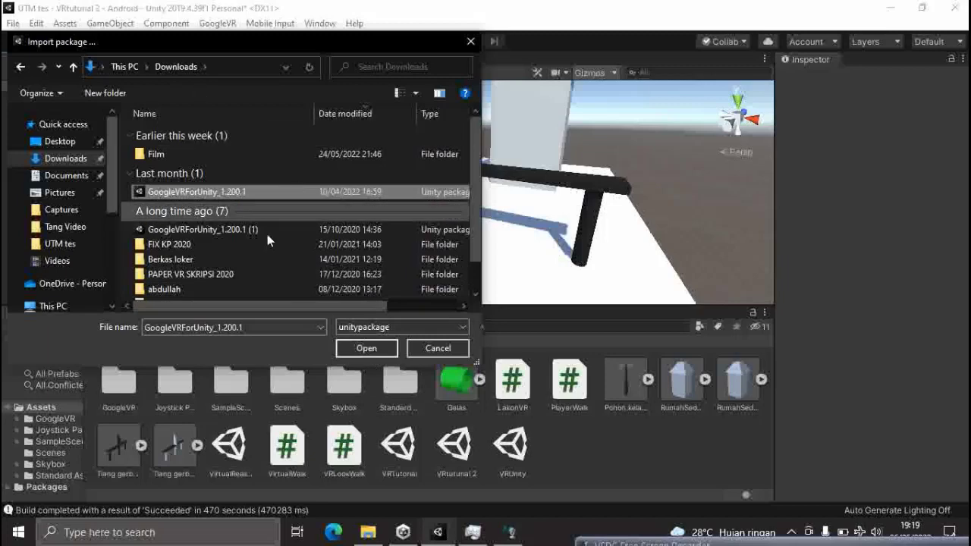
{"action": "left_click", "coordinate": [444, 348]}
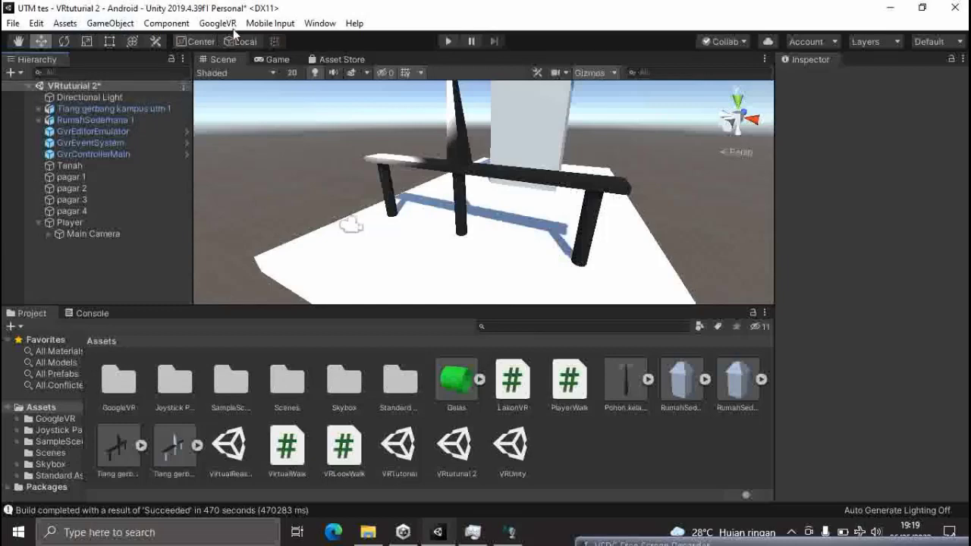
Step: Examine the Android Player's XR Settings and available Virtual Reality SDKs from the build settings, and close the project settings
{"action": "left_click", "coordinate": [14, 24]}
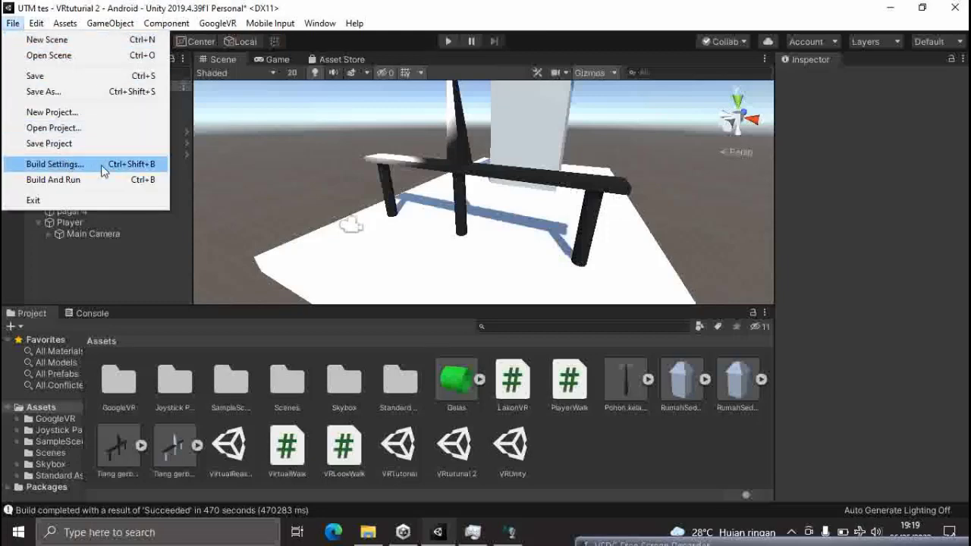
{"action": "left_click", "coordinate": [69, 165]}
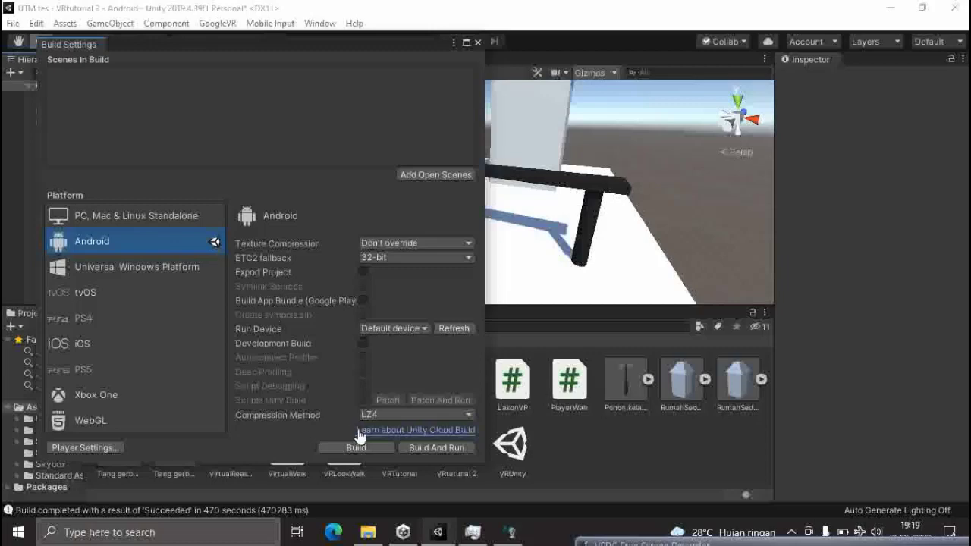
{"action": "left_click", "coordinate": [108, 449]}
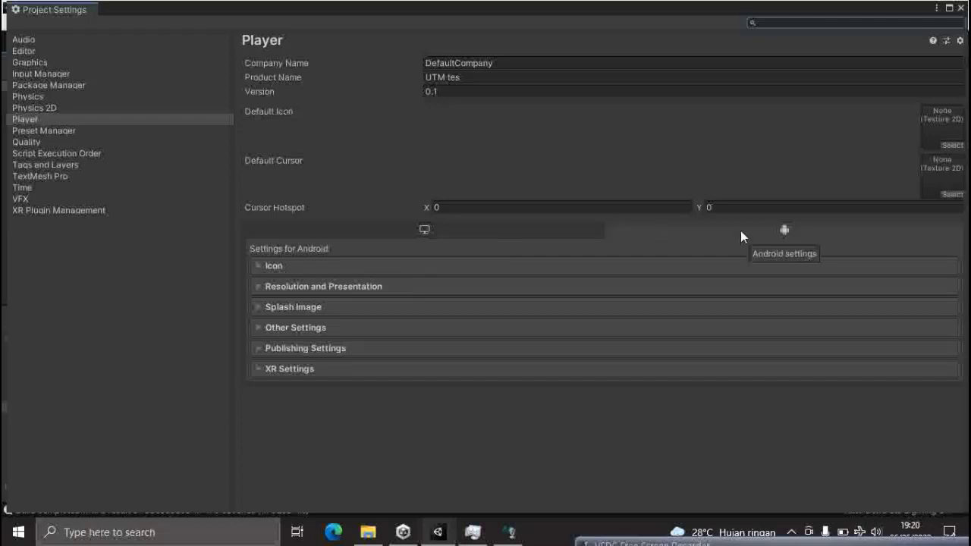
{"action": "left_click", "coordinate": [259, 368]}
{"action": "scroll", "coordinate": [282, 384], "scroll_direction": "down", "scroll_amount": 1}
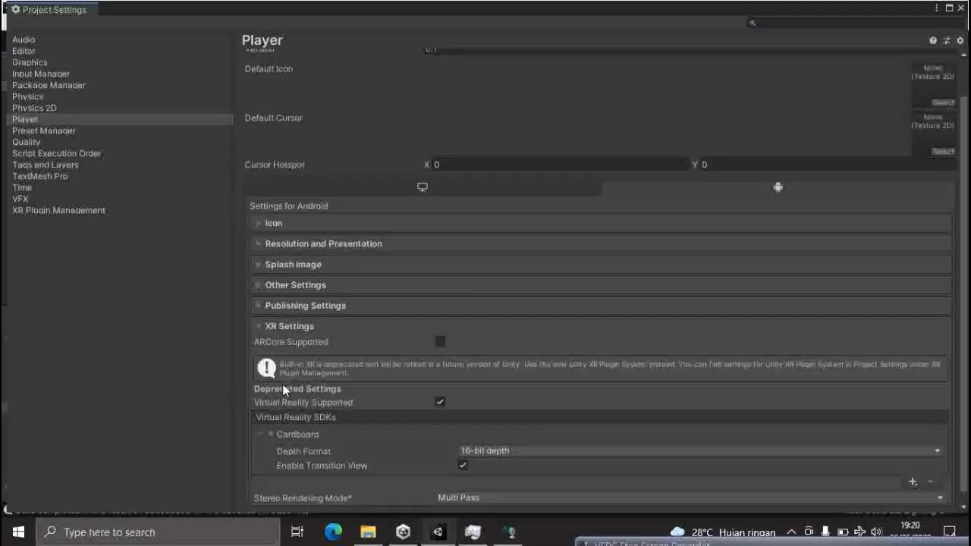
{"action": "scroll", "coordinate": [282, 384], "scroll_direction": "down", "scroll_amount": 1}
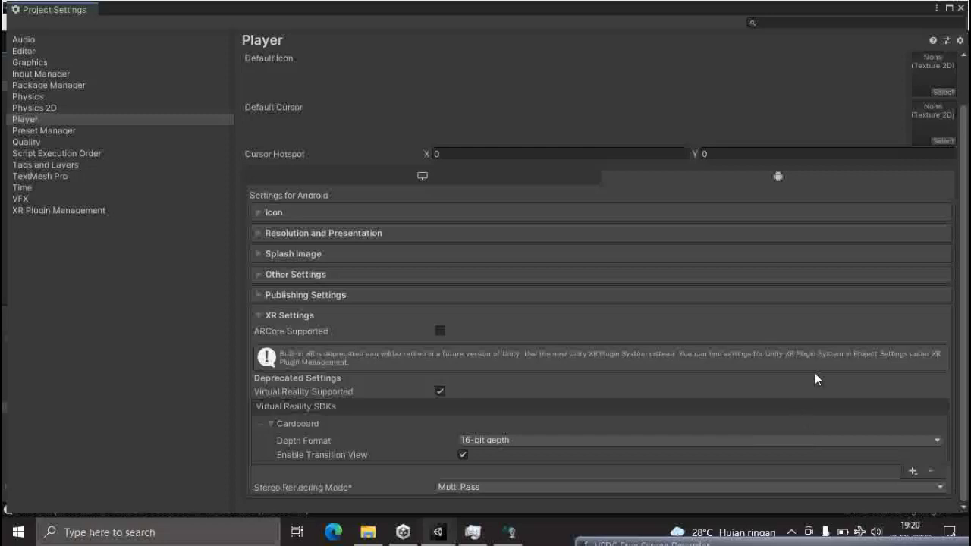
{"action": "left_click", "coordinate": [914, 472]}
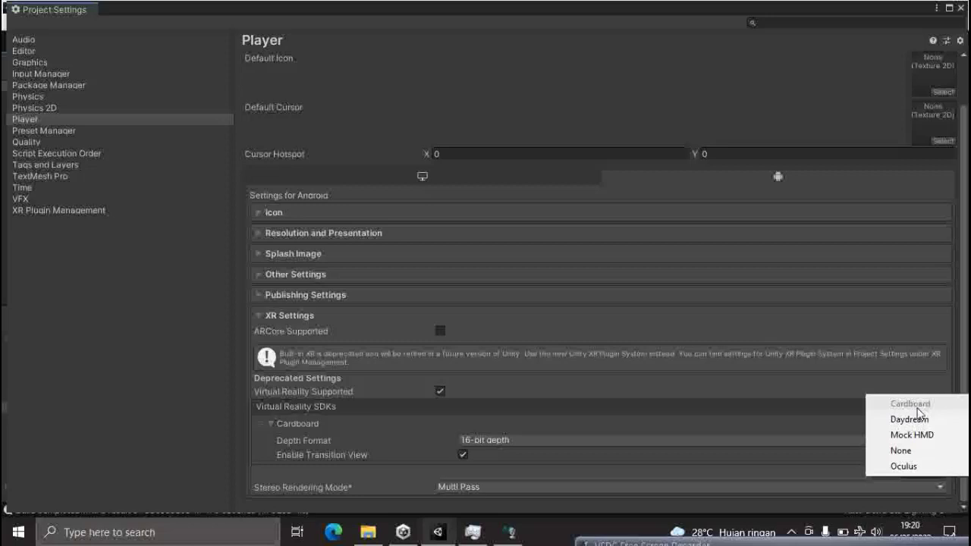
{"action": "left_click", "coordinate": [683, 412]}
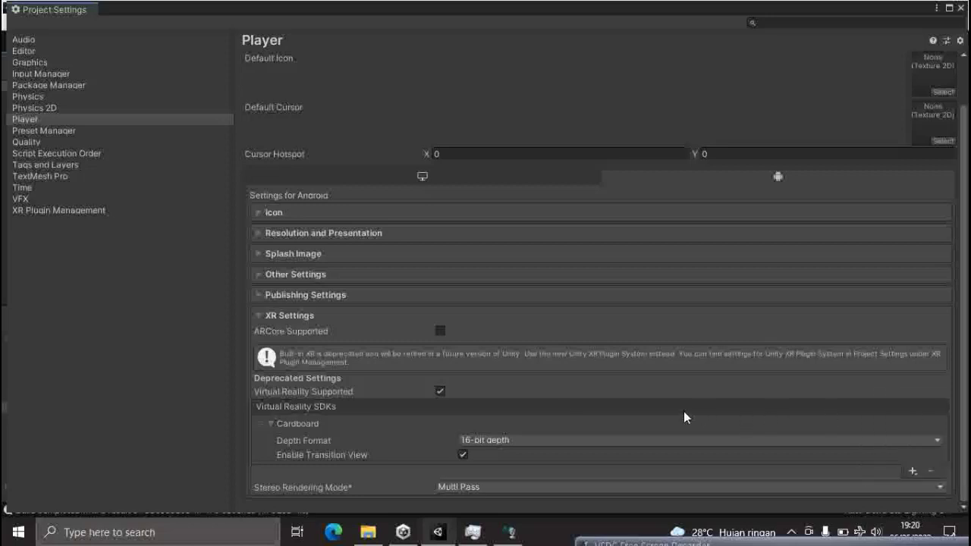
{"action": "left_click", "coordinate": [260, 322]}
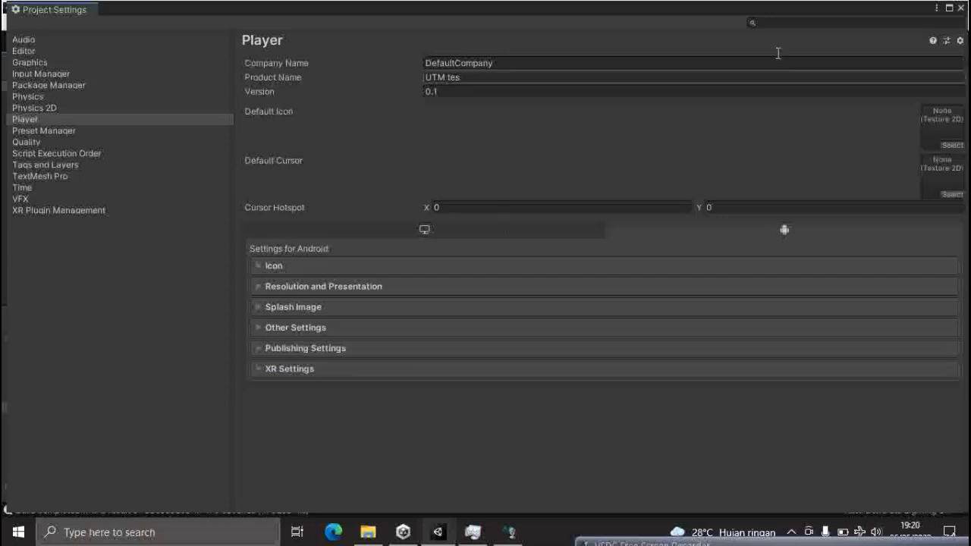
{"action": "left_click", "coordinate": [962, 8]}
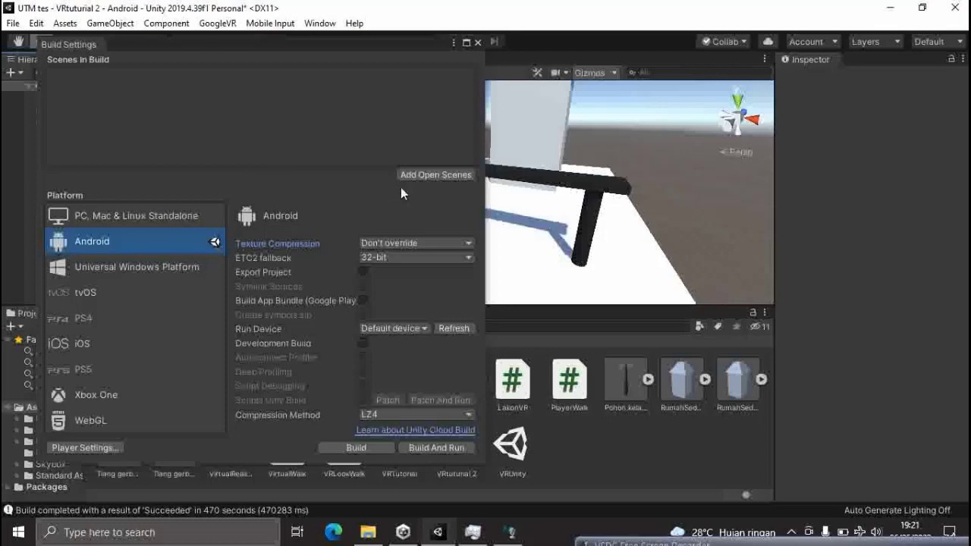
{"action": "left_click", "coordinate": [346, 447]}
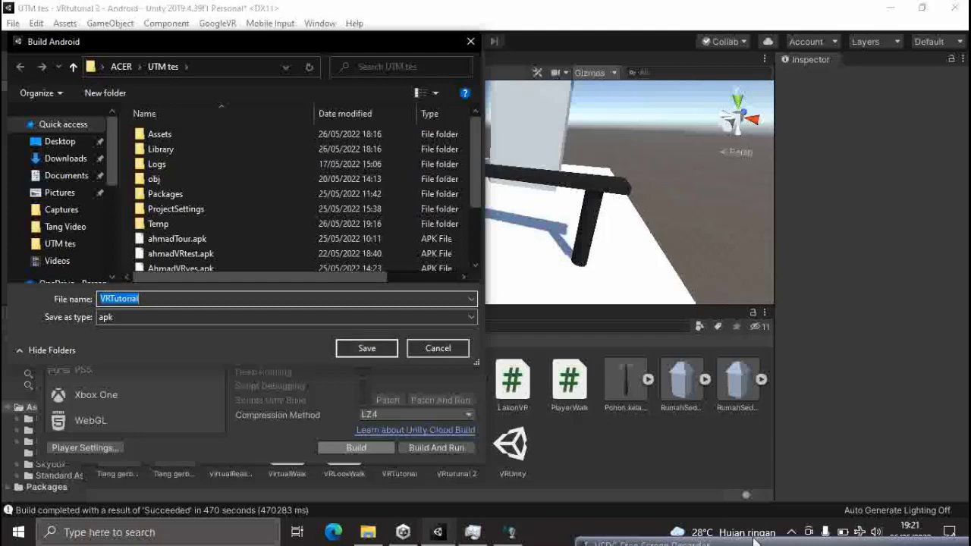
{"action": "left_click_drag", "start_coordinate": [755, 544], "coordinate": [664, 389]}
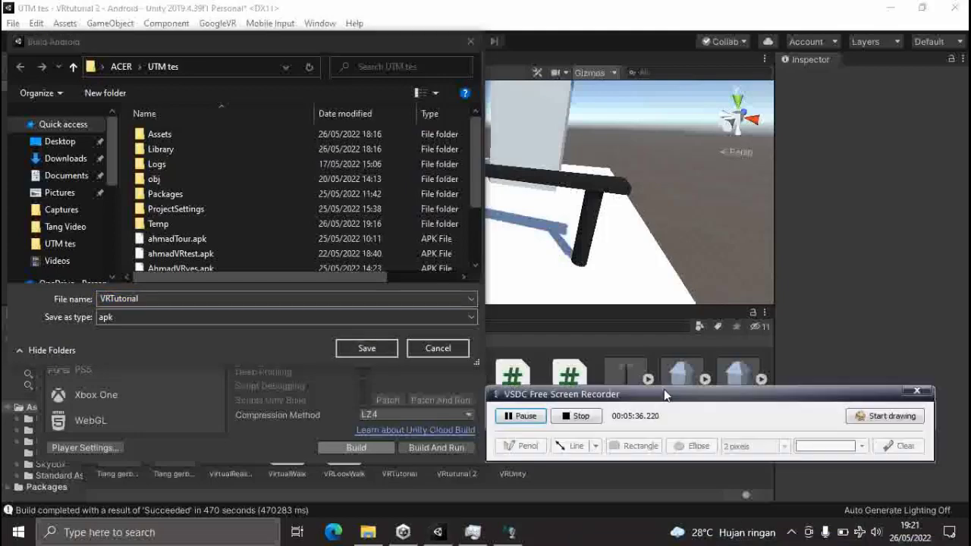
{"action": "left_click", "coordinate": [464, 350]}
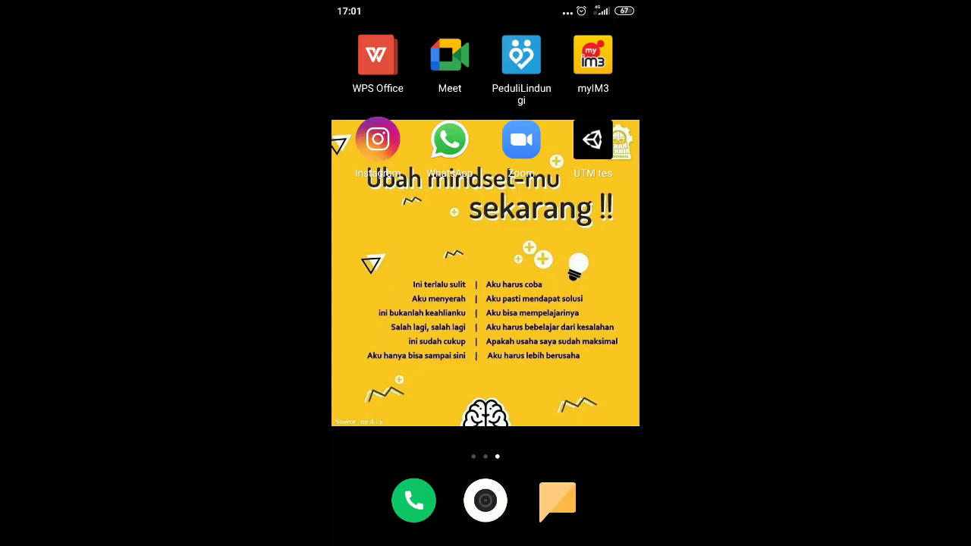